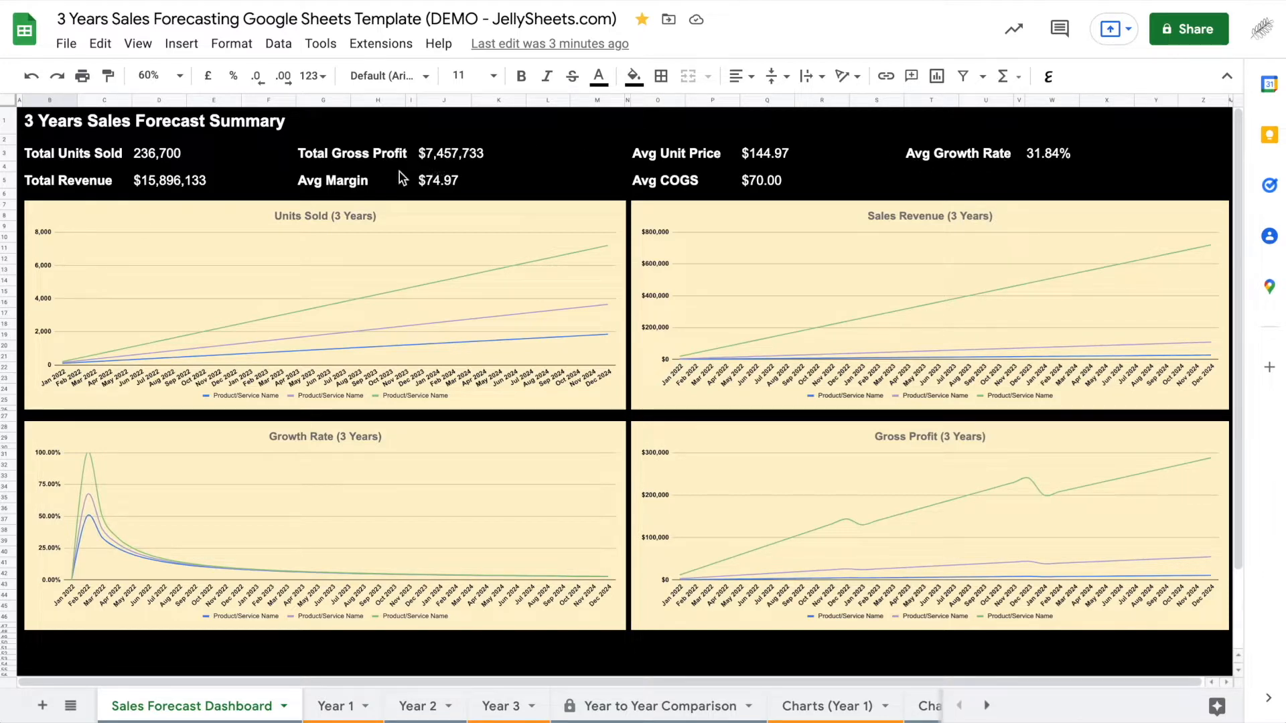
Try to clear the Total Gross Profit value in the dashboard summary and cancel the edit.
click(436, 161)
key(Delete)
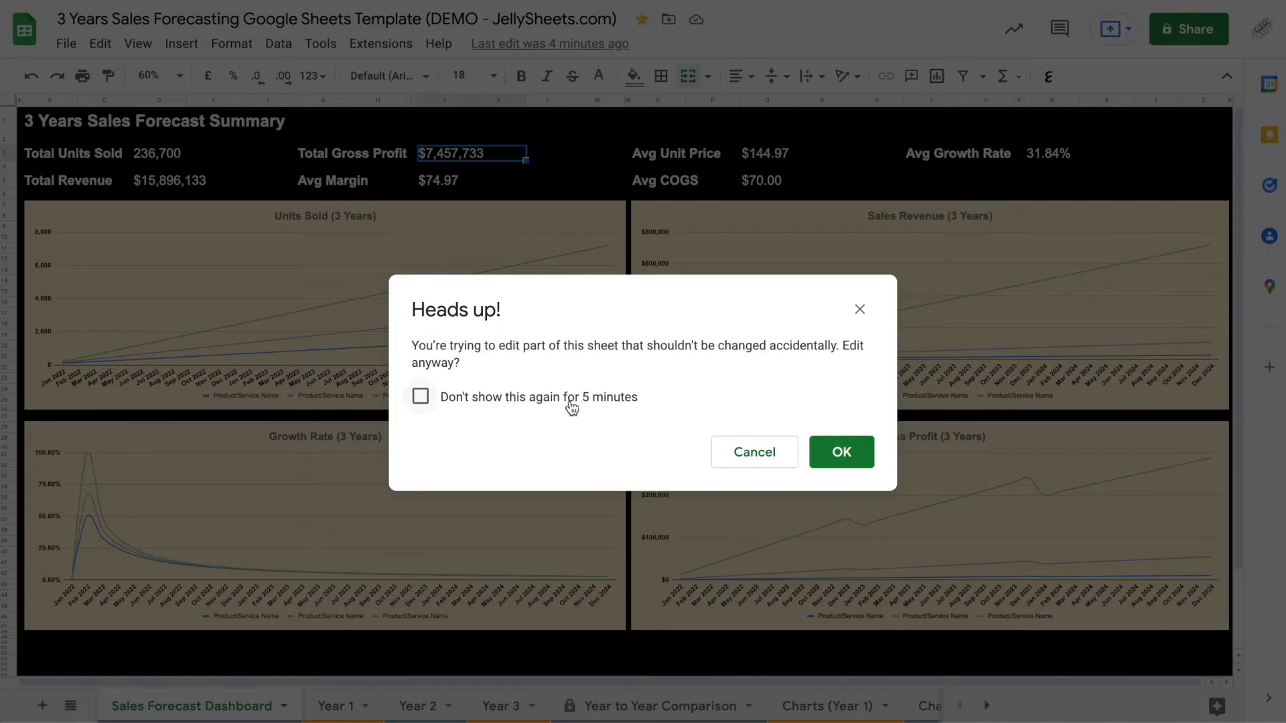
click(751, 455)
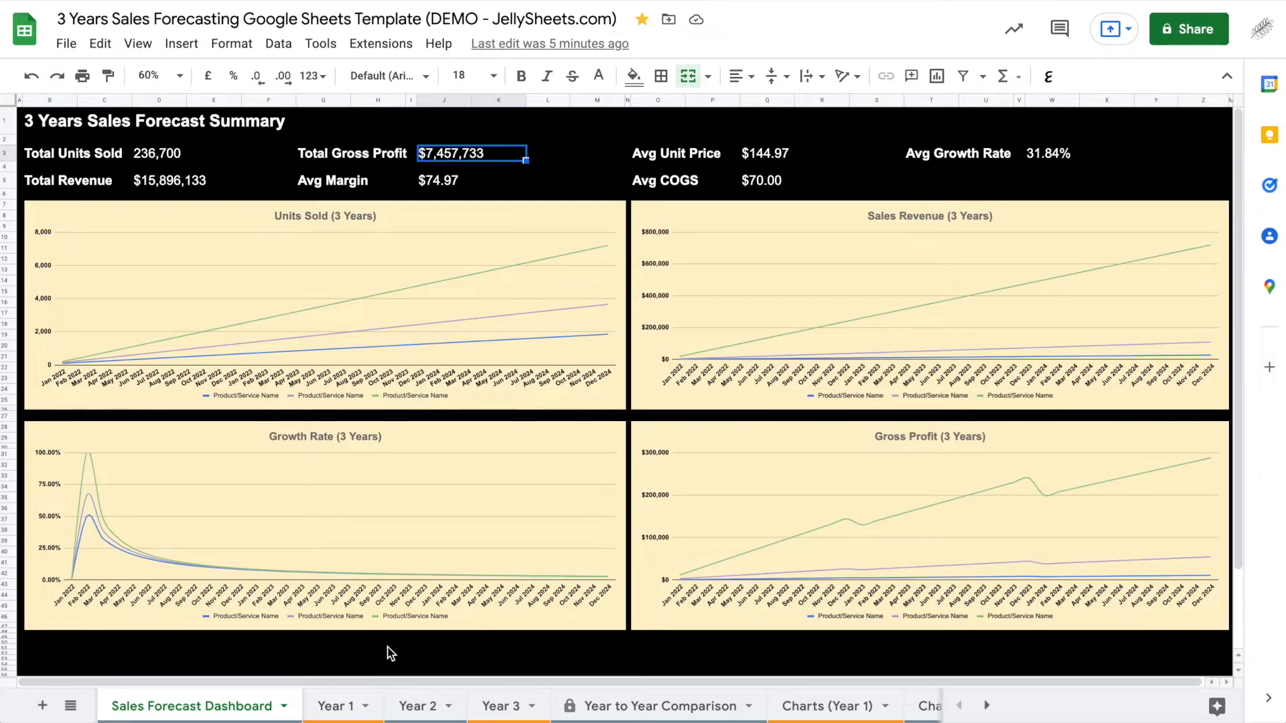
Look through the Year 1, Year 2 and Year 3 sheets and return to Year 1.
click(338, 709)
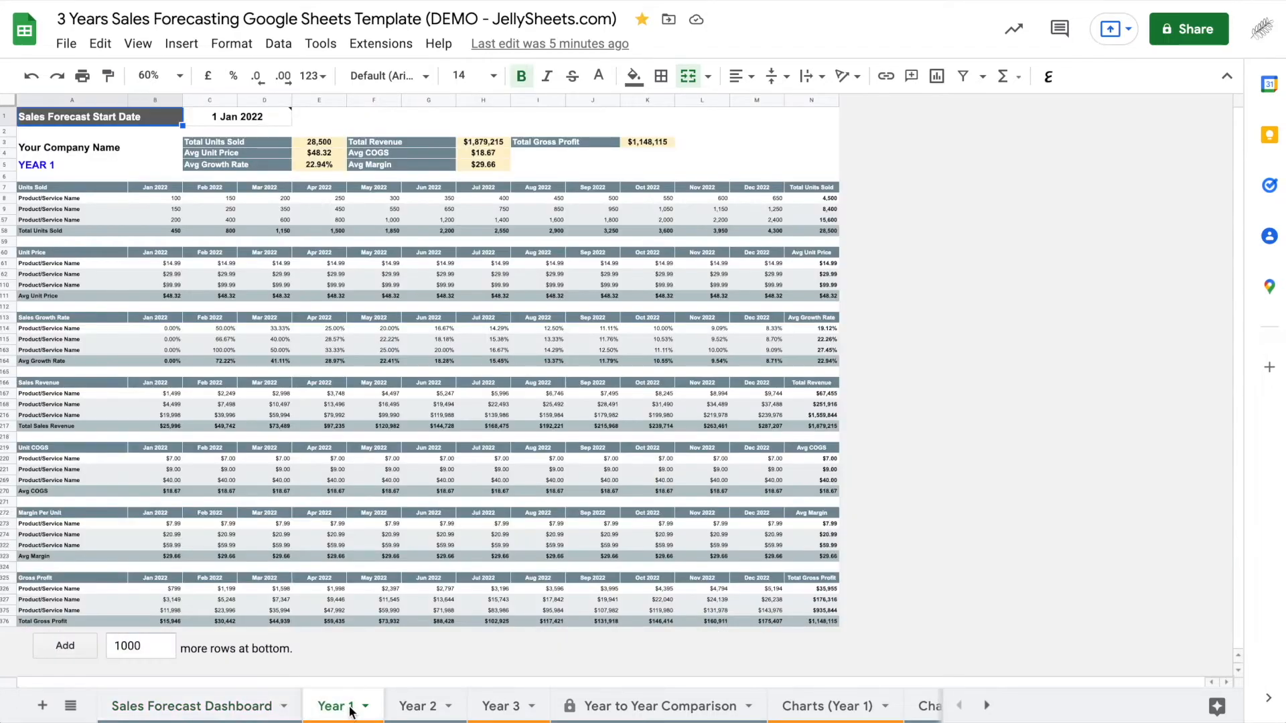
click(421, 708)
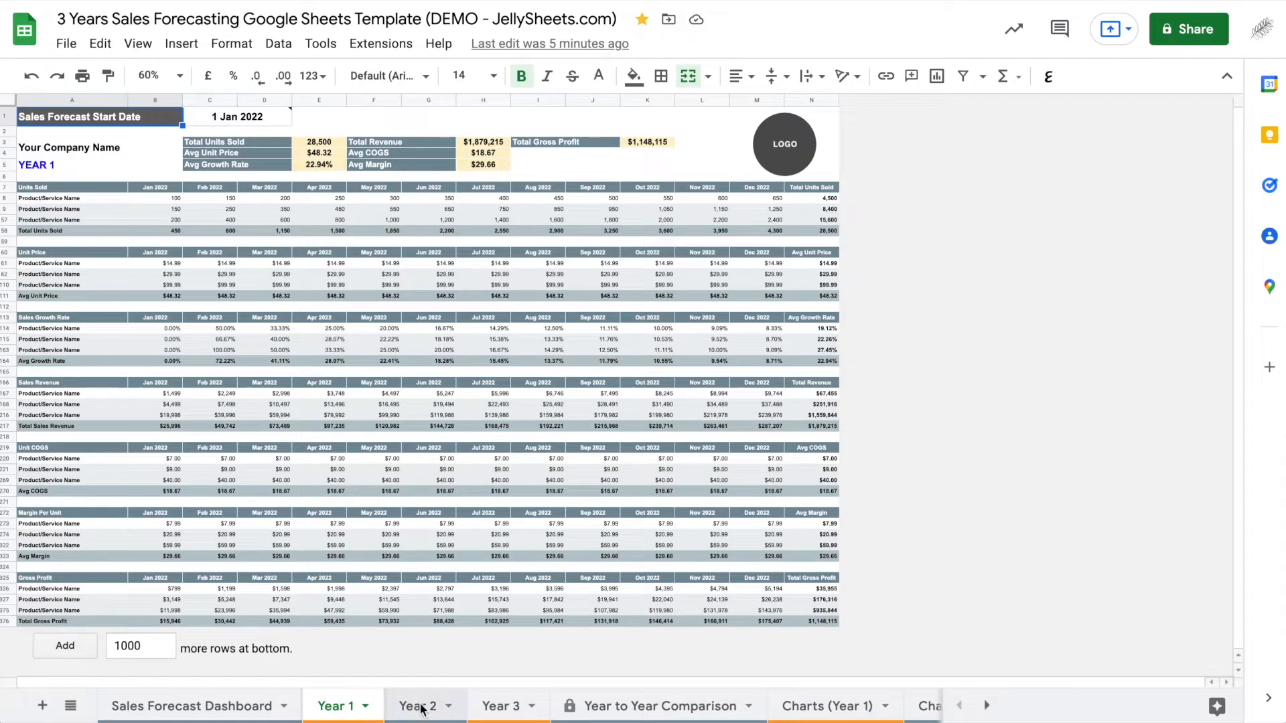
click(504, 711)
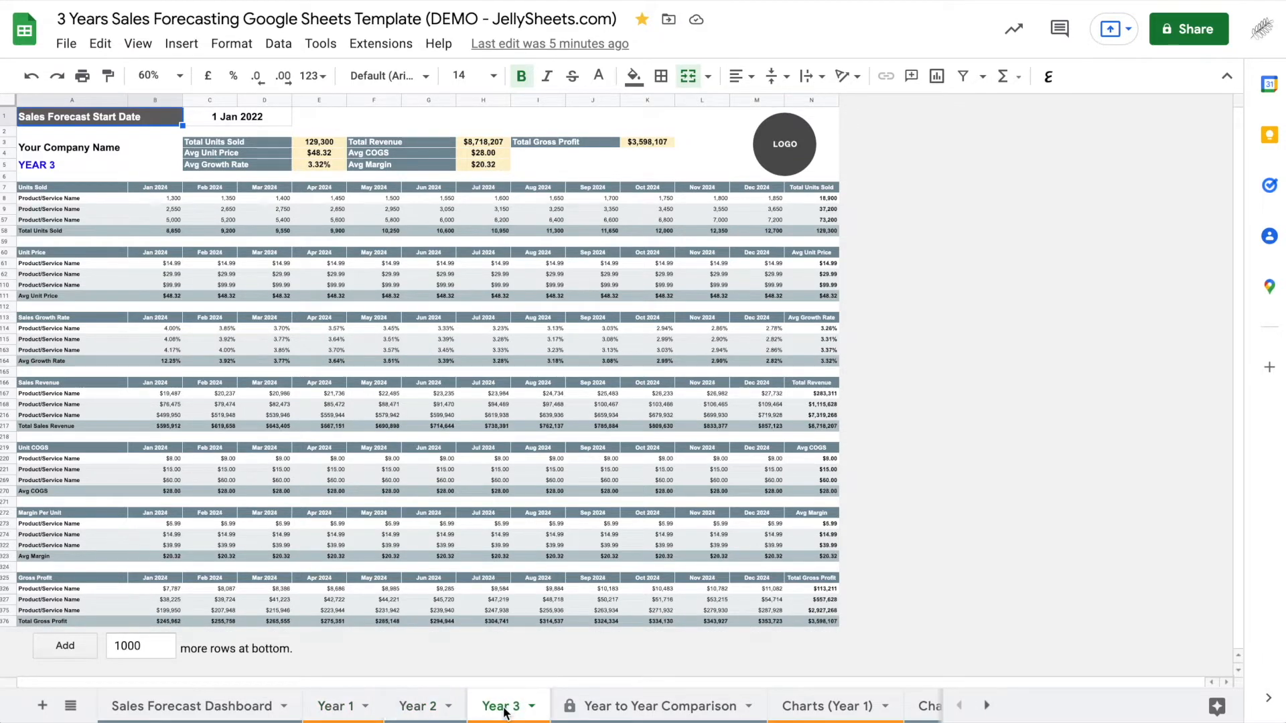
click(337, 709)
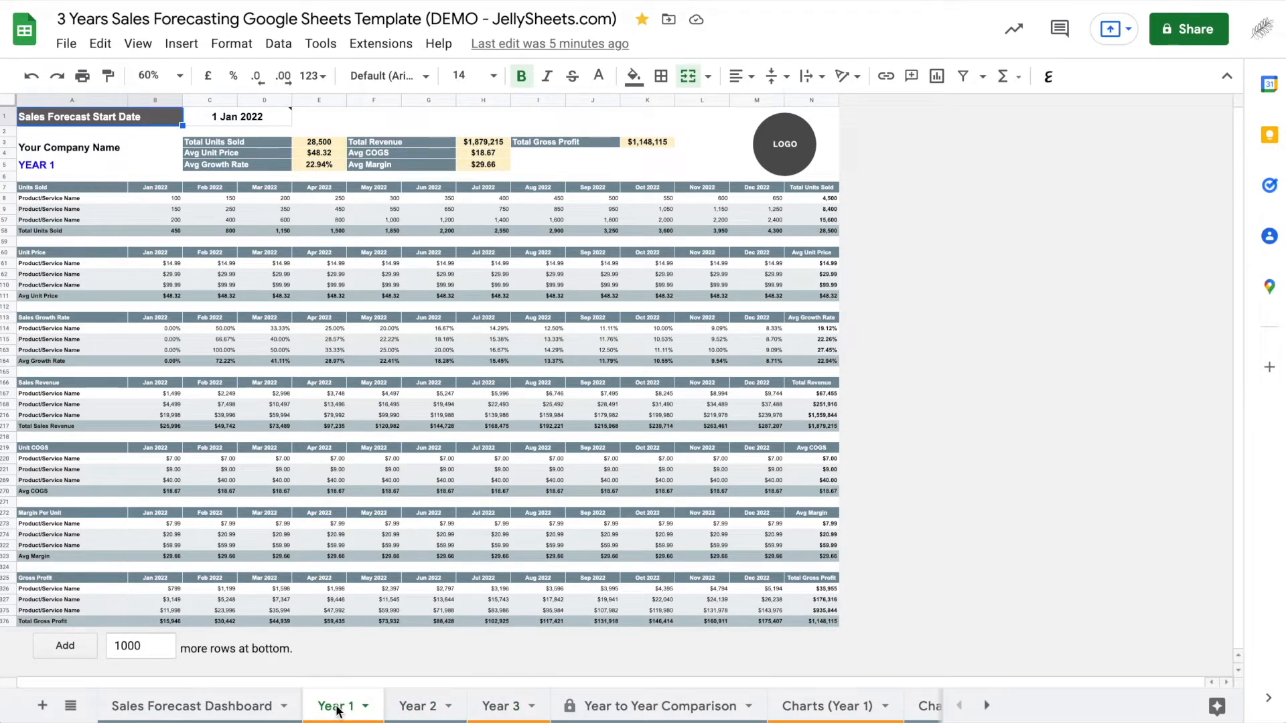
Try 100% zoom on the Year 1 sheet and settle on 75%.
click(176, 76)
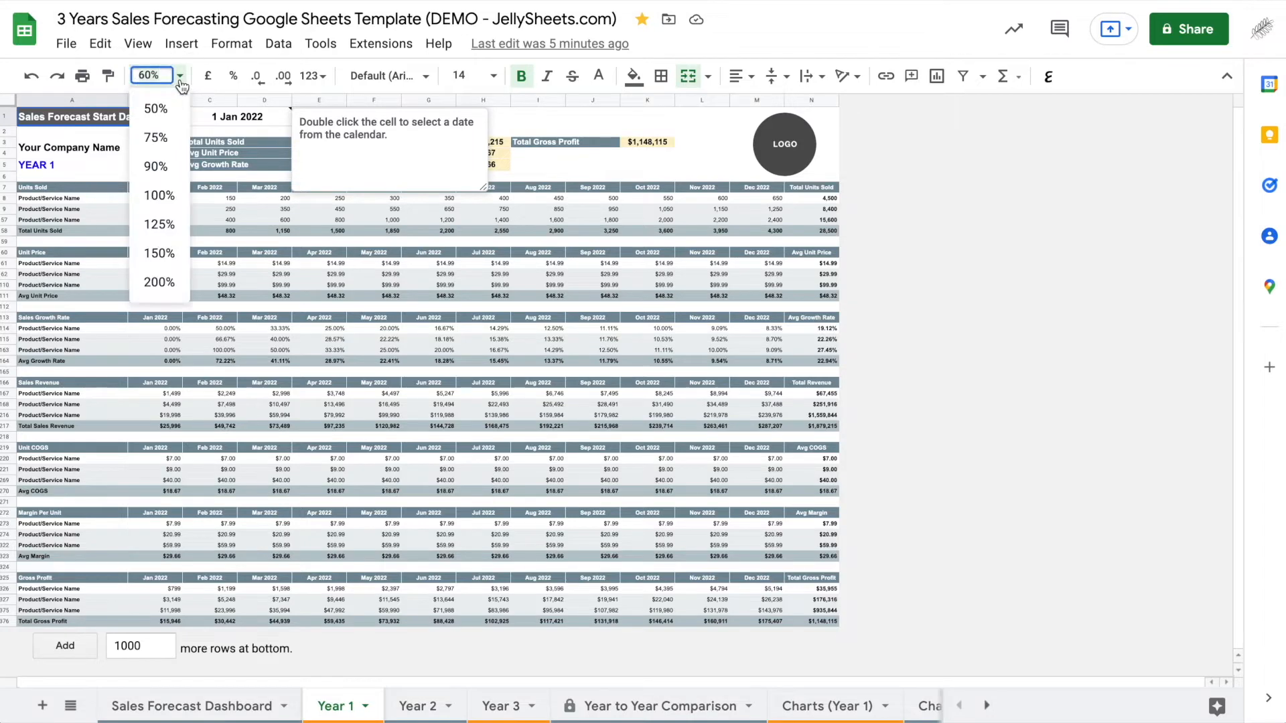
click(158, 194)
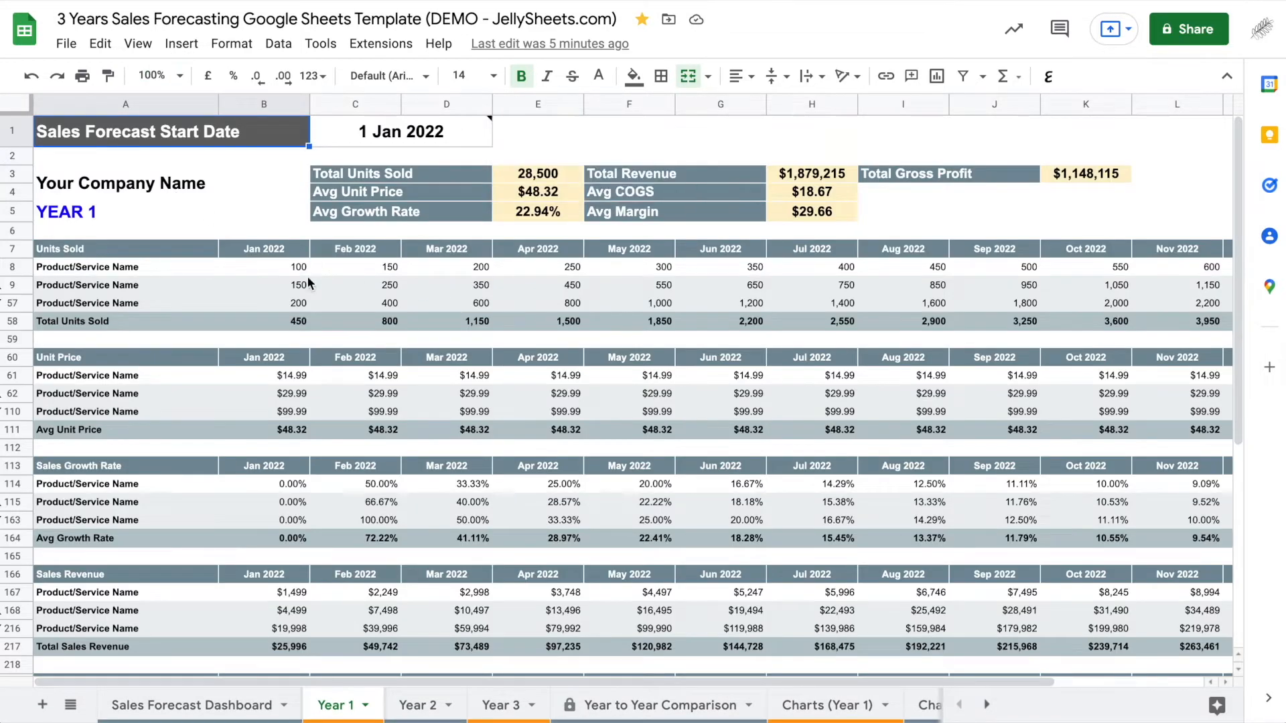
click(180, 77)
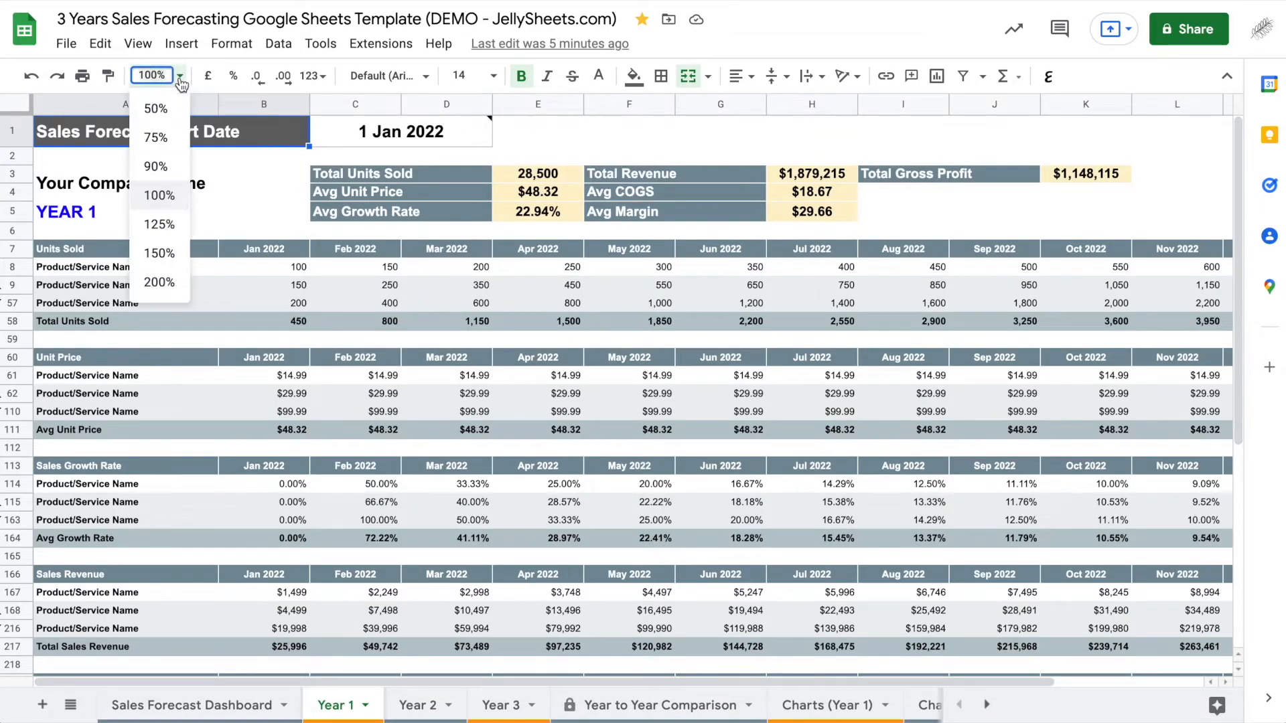
click(155, 137)
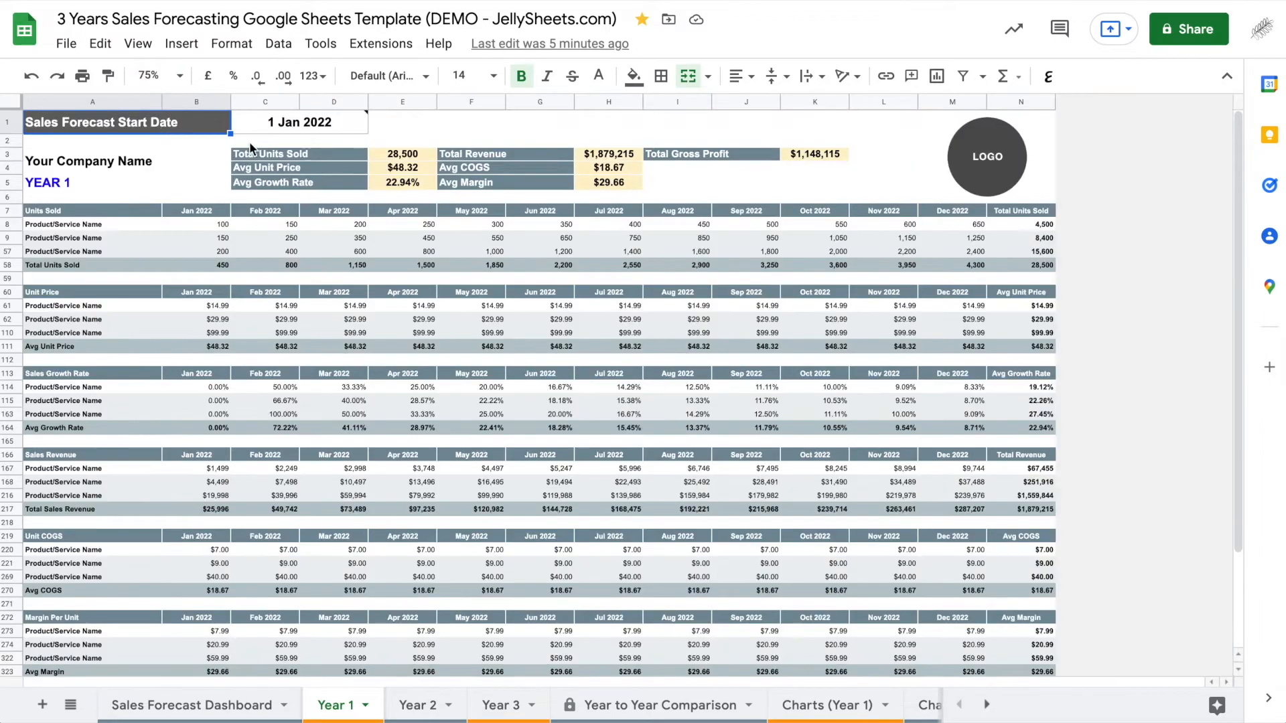
Replace the company name placeholder on the Year 1 sheet with "My Company".
click(119, 166)
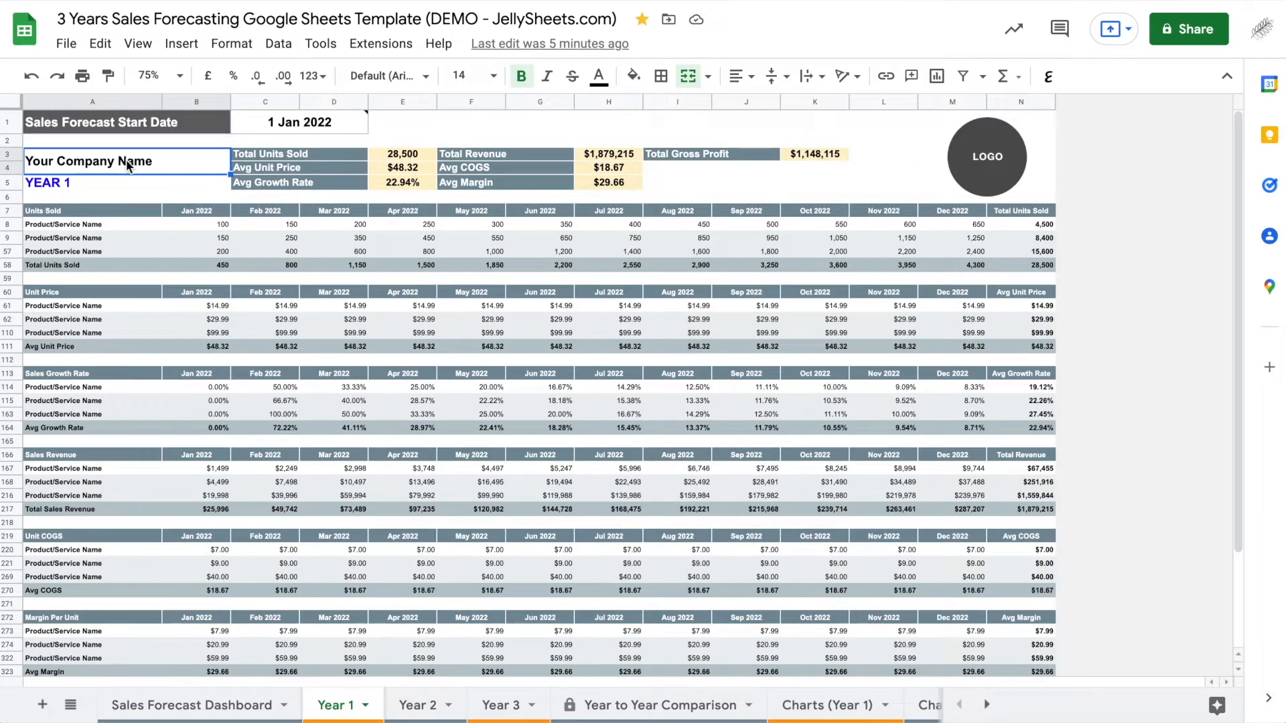
text(My cOMPANY)
key(BackSpace)
key(BackSpace)
key(BackSpace)
key(BackSpace)
key(BackSpace)
key(BackSpace)
text(C)
key(BackSpace)
key(BackSpace)
text(Company)
click(191, 186)
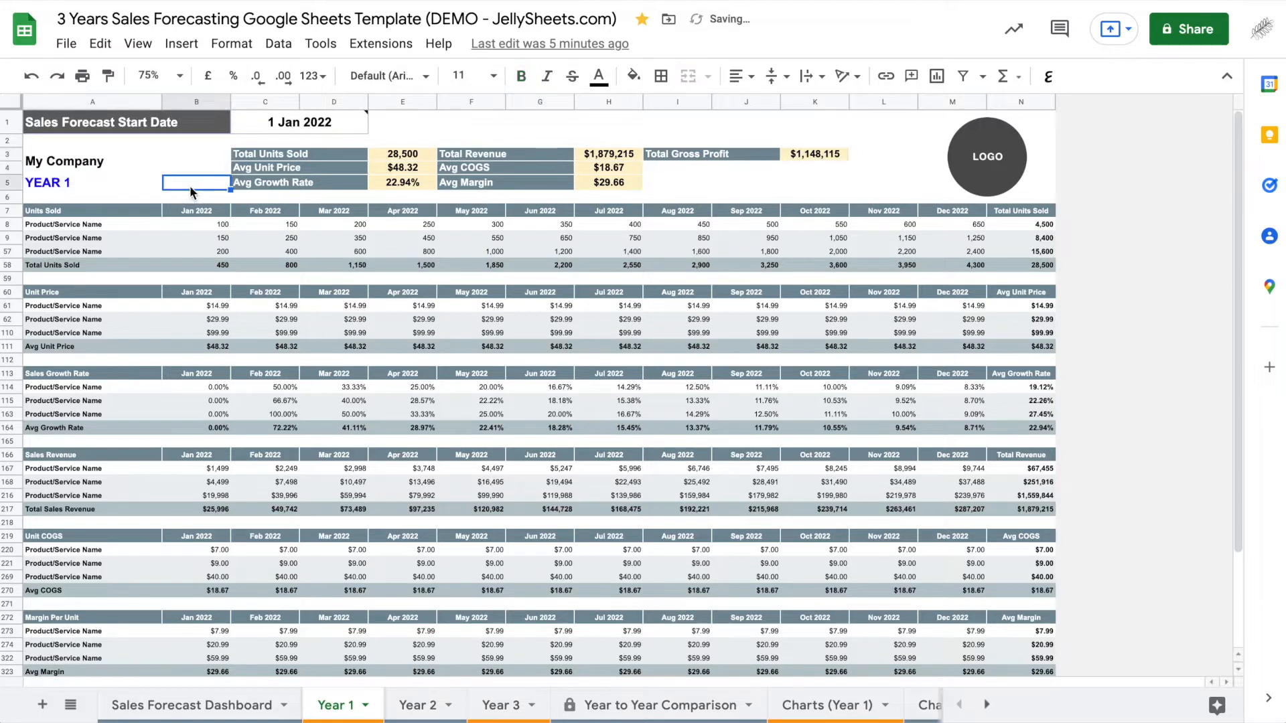
Check the company name on the Year 2 and Year 3 sheets and return to Year 1.
click(411, 707)
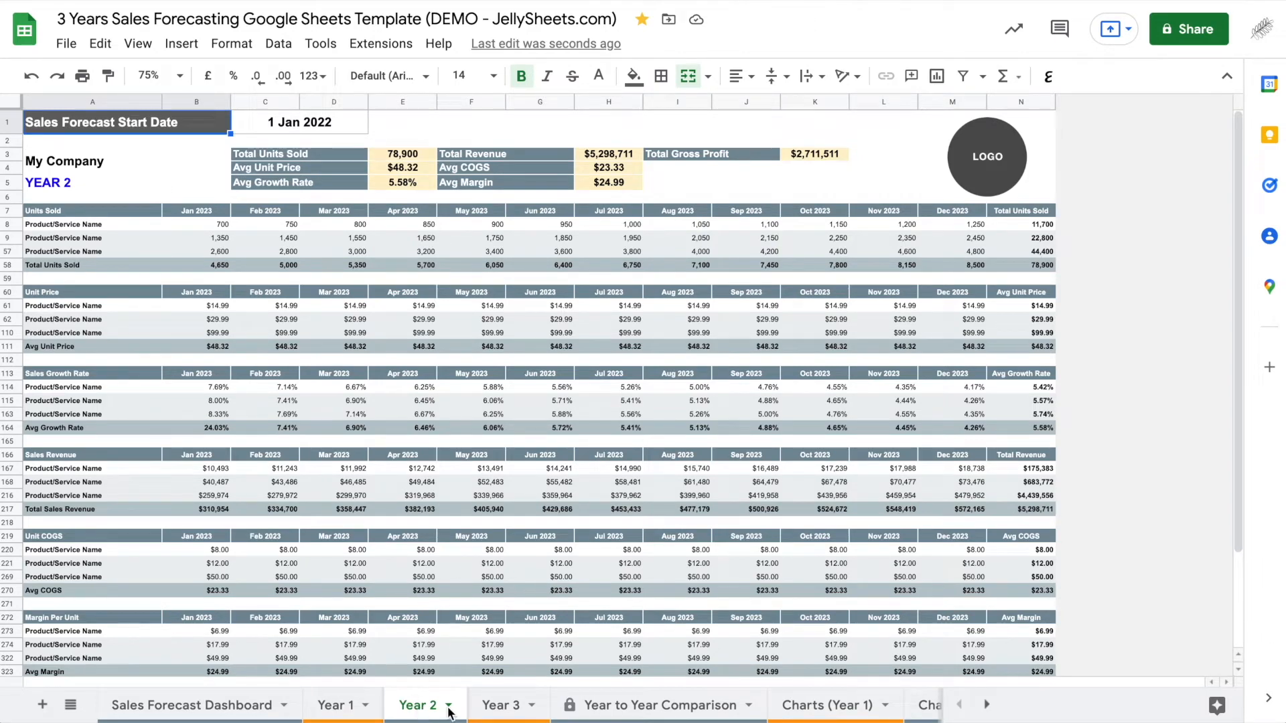
click(497, 706)
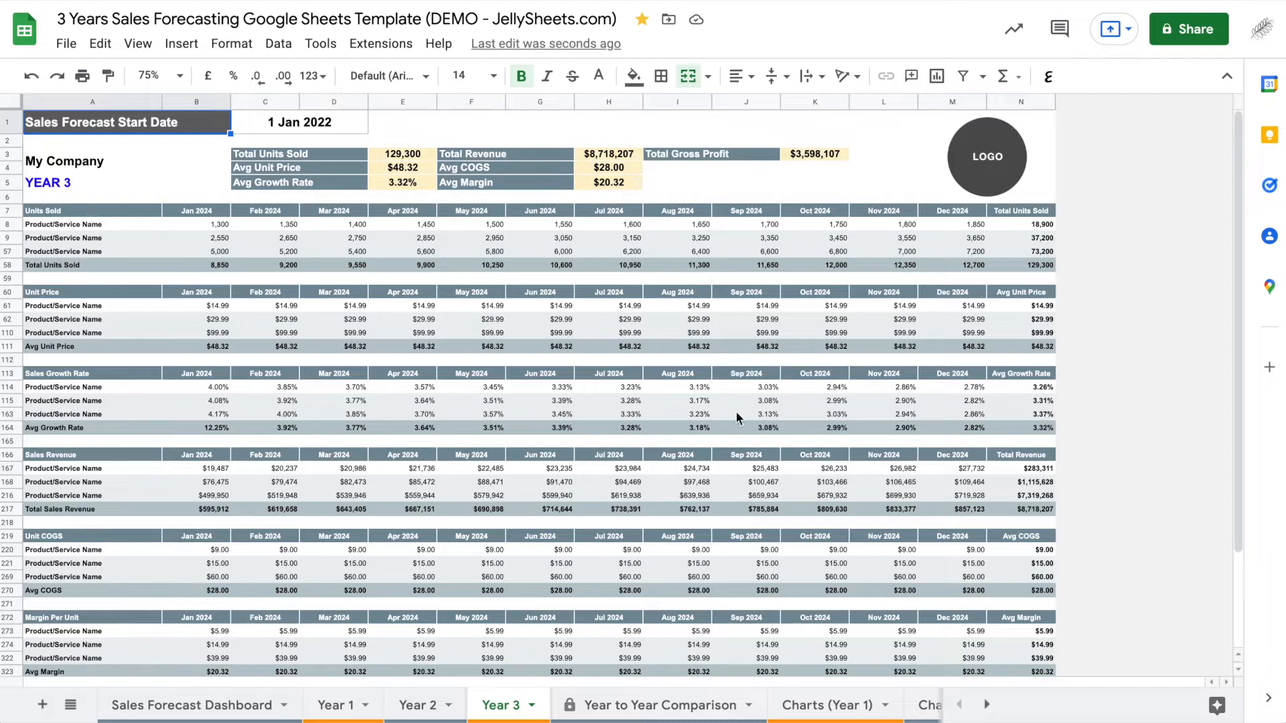
click(321, 710)
Select the logo cell on the Year 1 sheet and view the options for inserting an image.
click(980, 161)
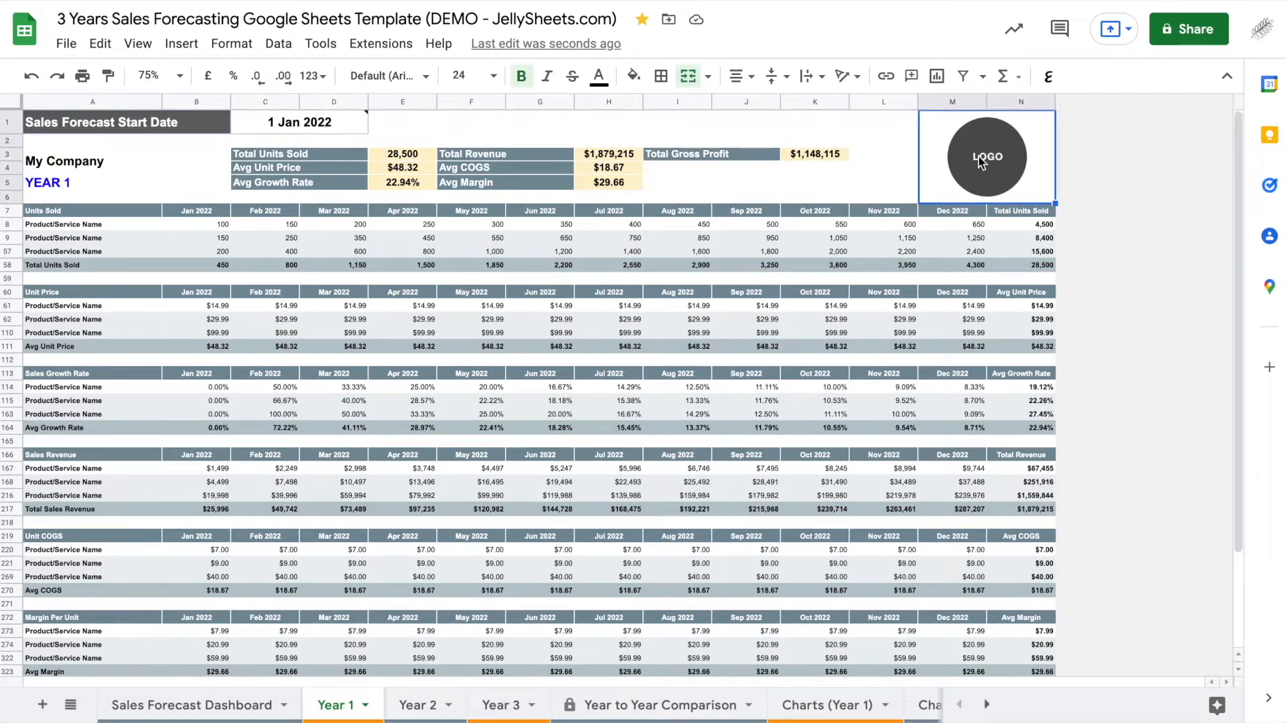
click(182, 46)
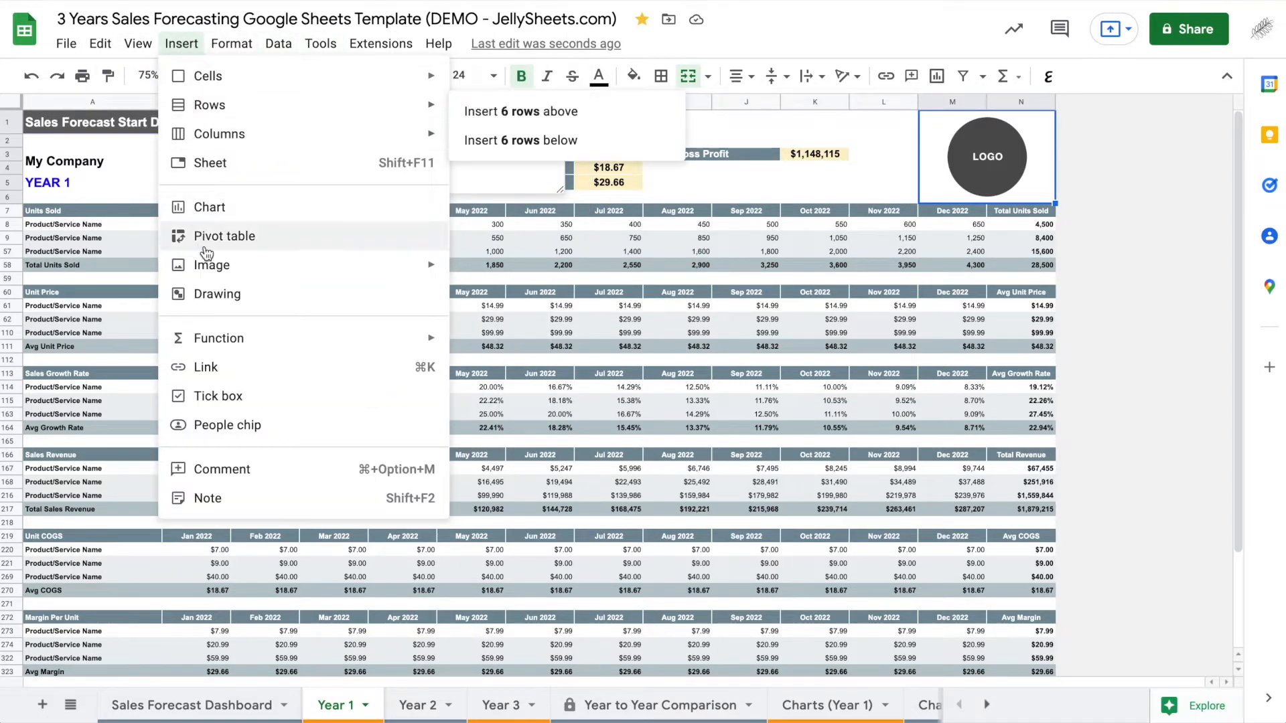
mouse_move(211, 265)
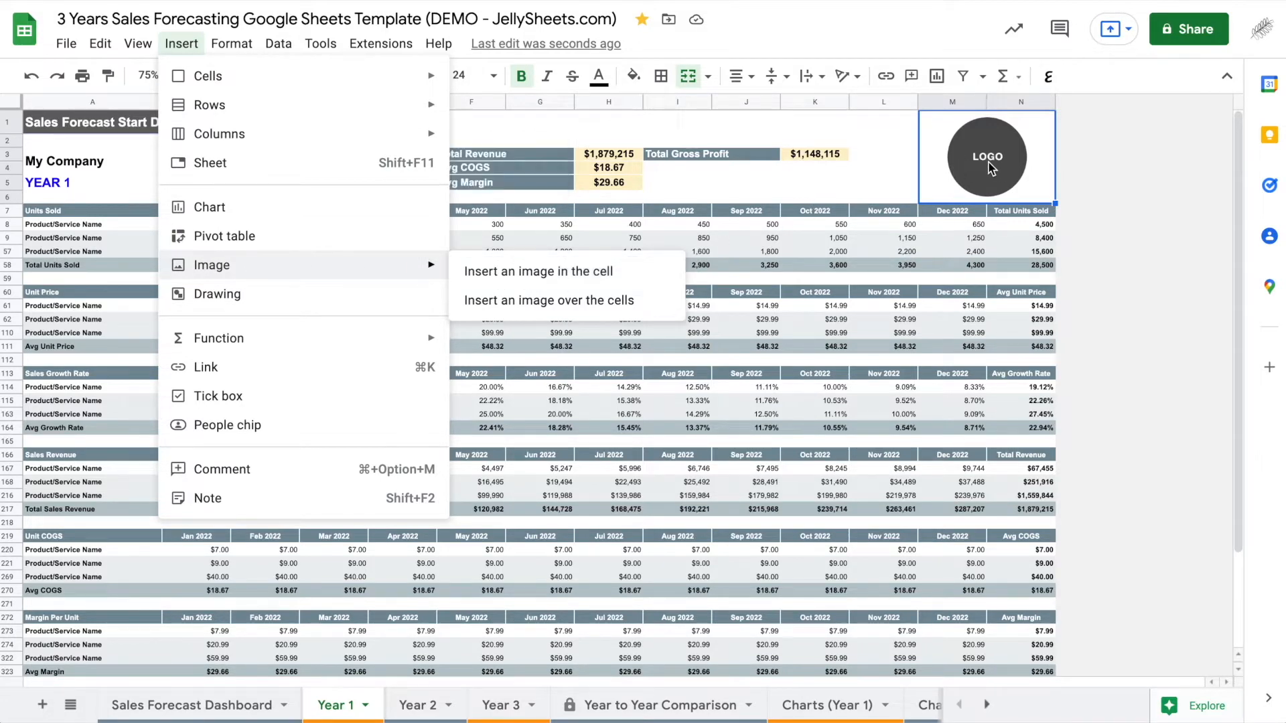
Check the logo on the Year 2 and Year 3 sheets and return to Year 1.
click(425, 703)
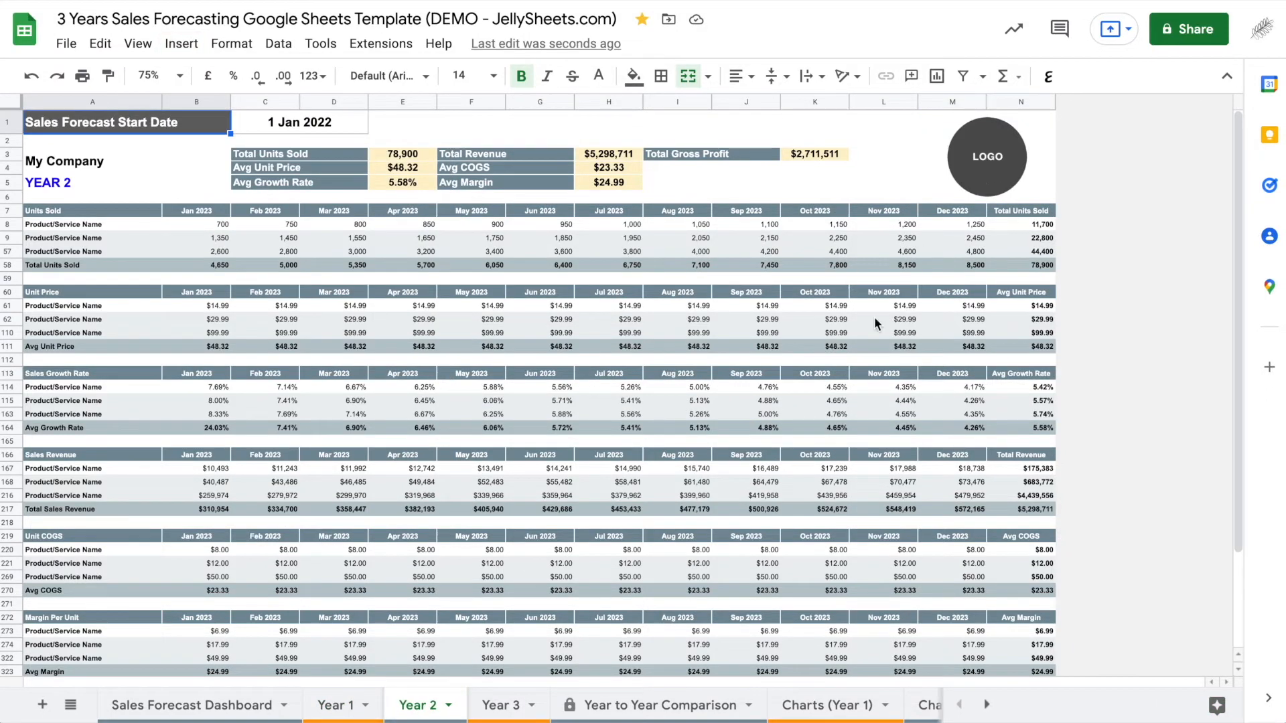
click(502, 704)
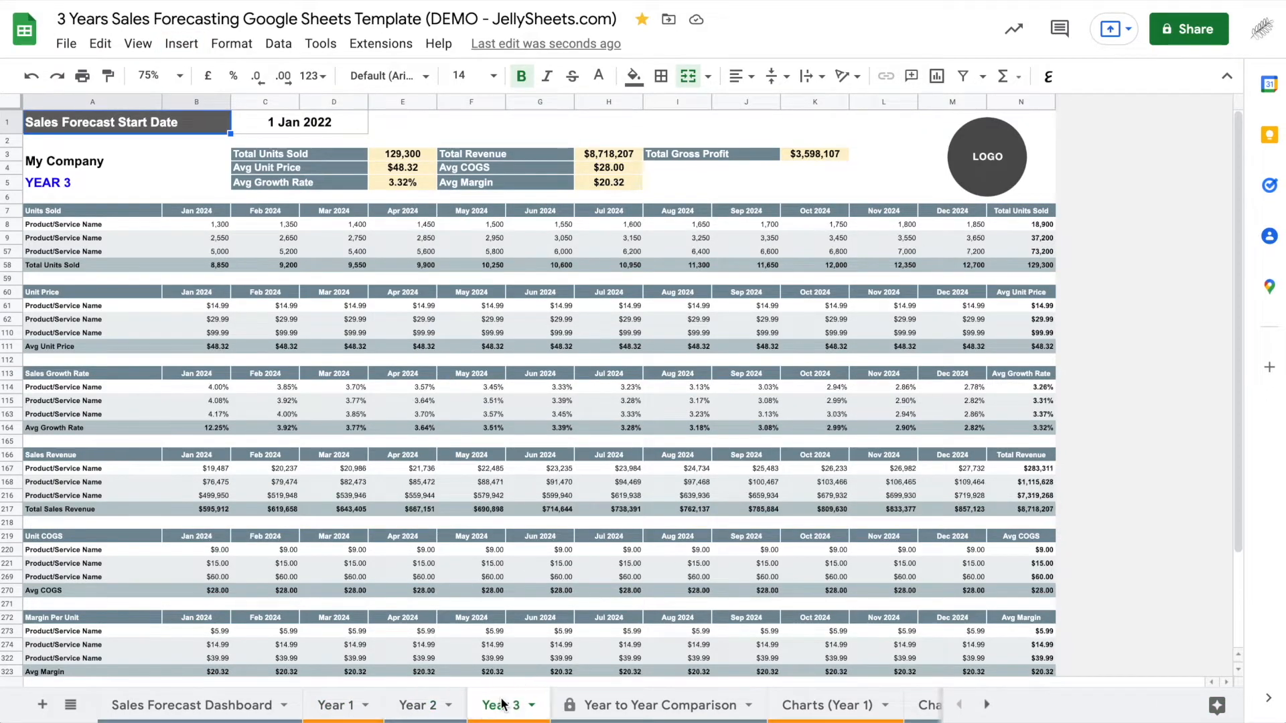
click(346, 707)
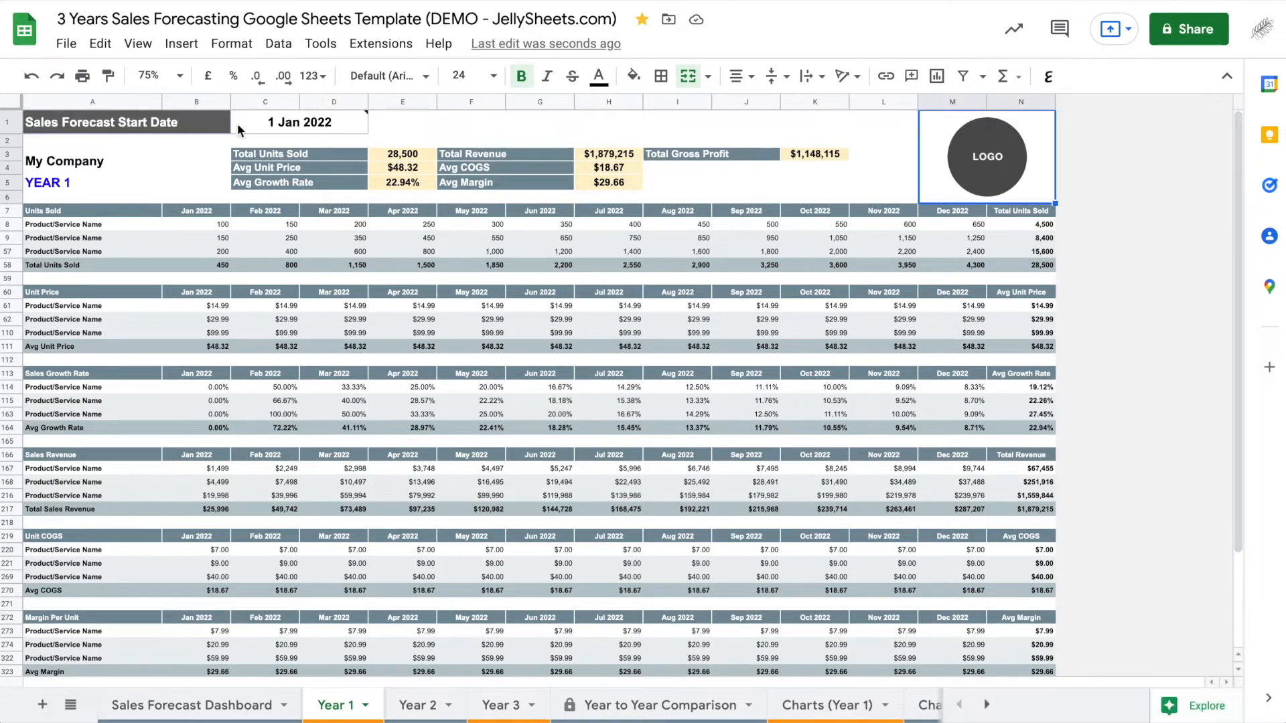
mouse_move(304, 127)
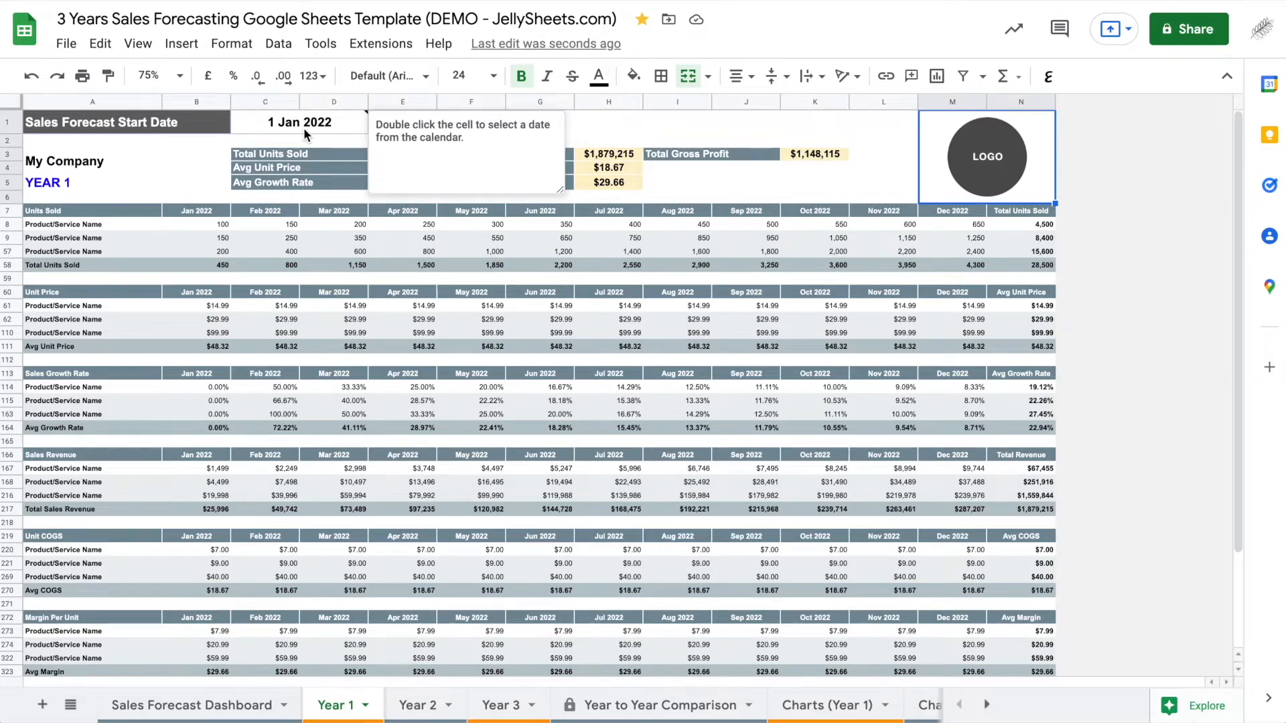
double_click(303, 127)
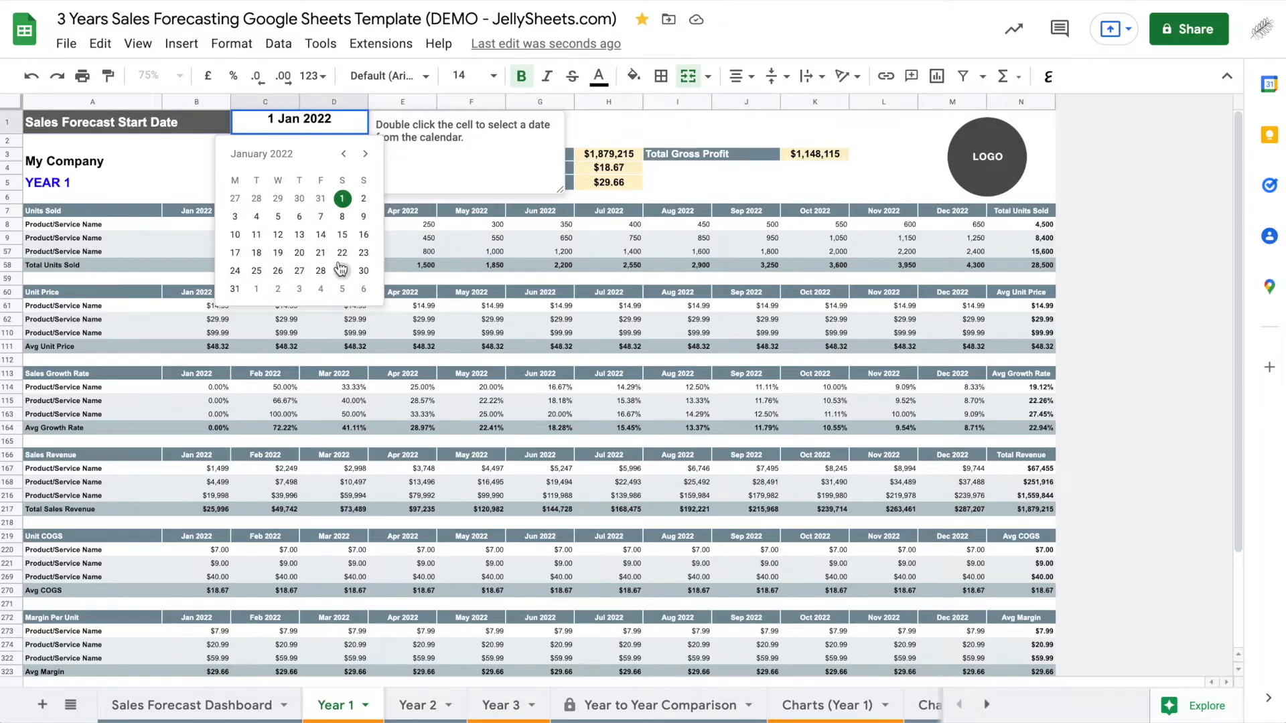
click(184, 150)
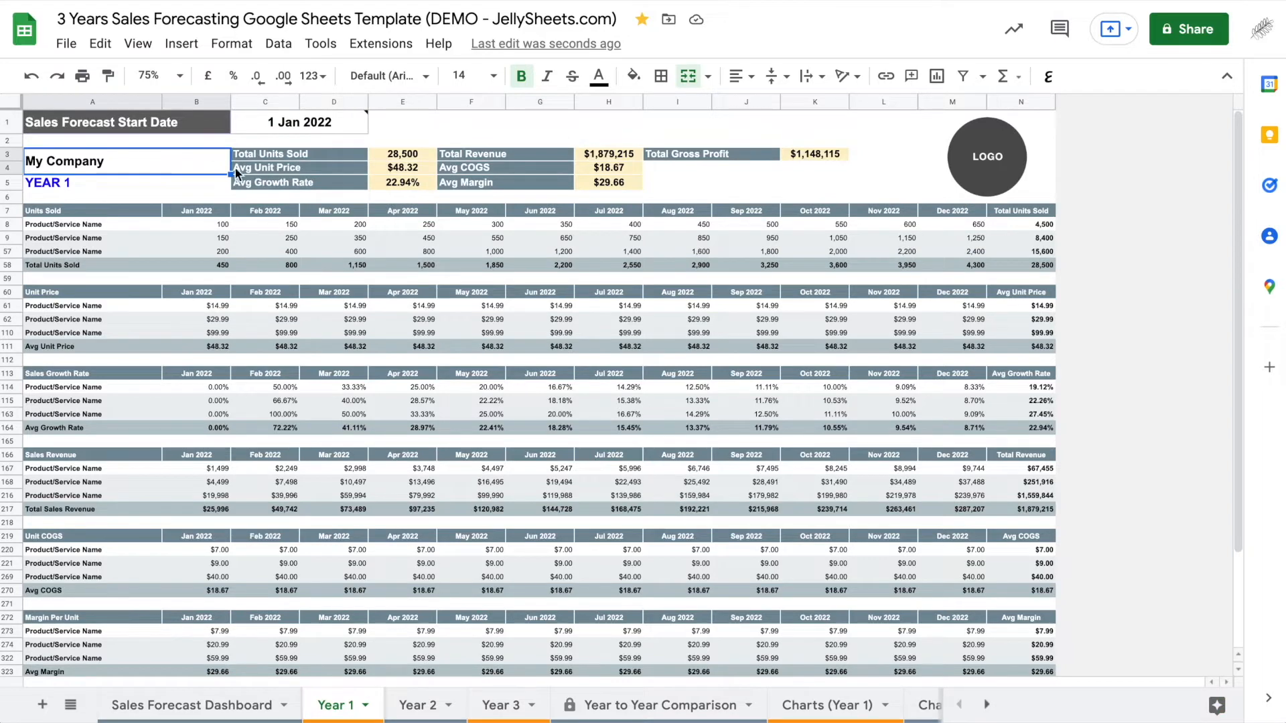
Set the Sales Forecast Start Date on the Year 1 sheet to 1 Feb 2022 using the calendar.
mouse_move(307, 124)
click(323, 125)
double_click(322, 125)
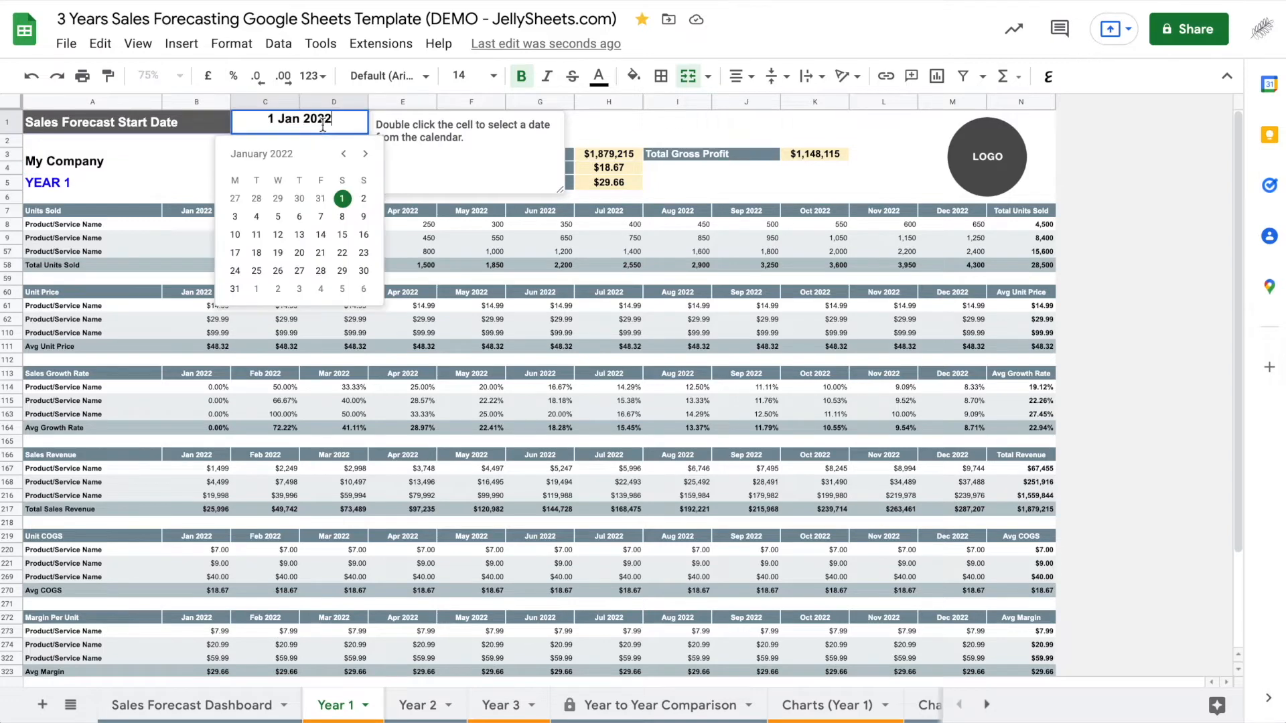
click(365, 153)
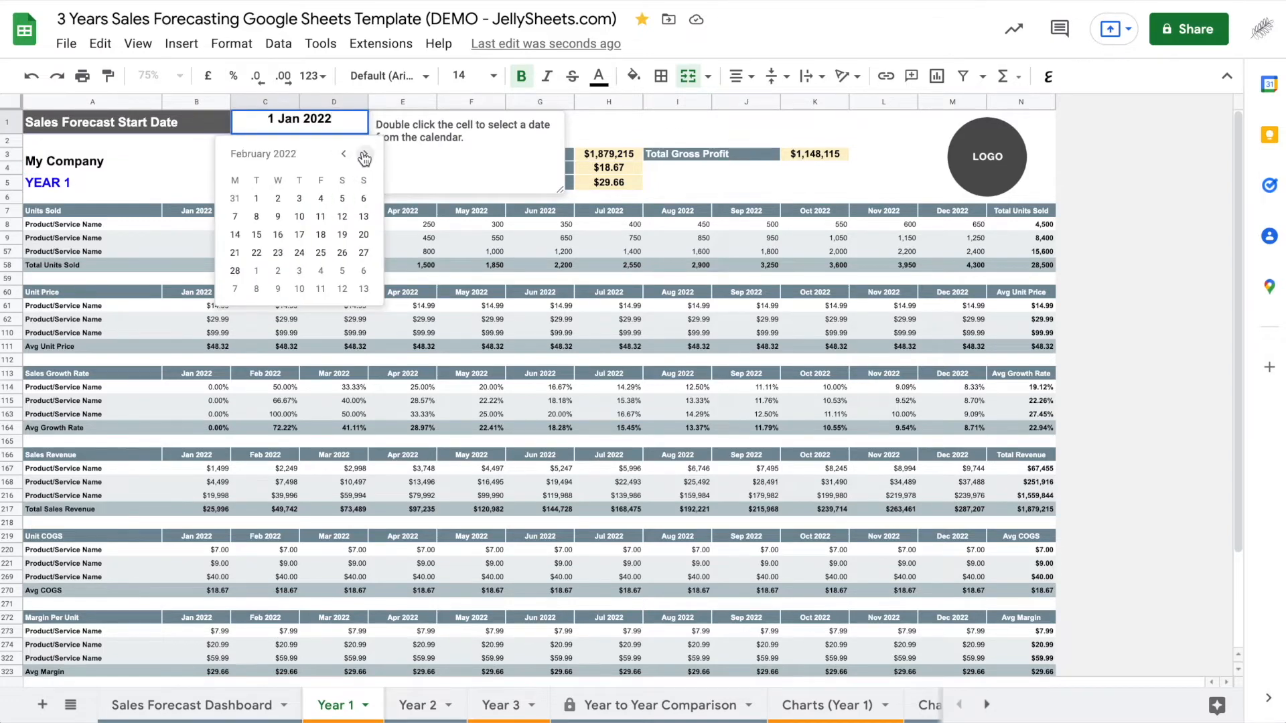
click(255, 200)
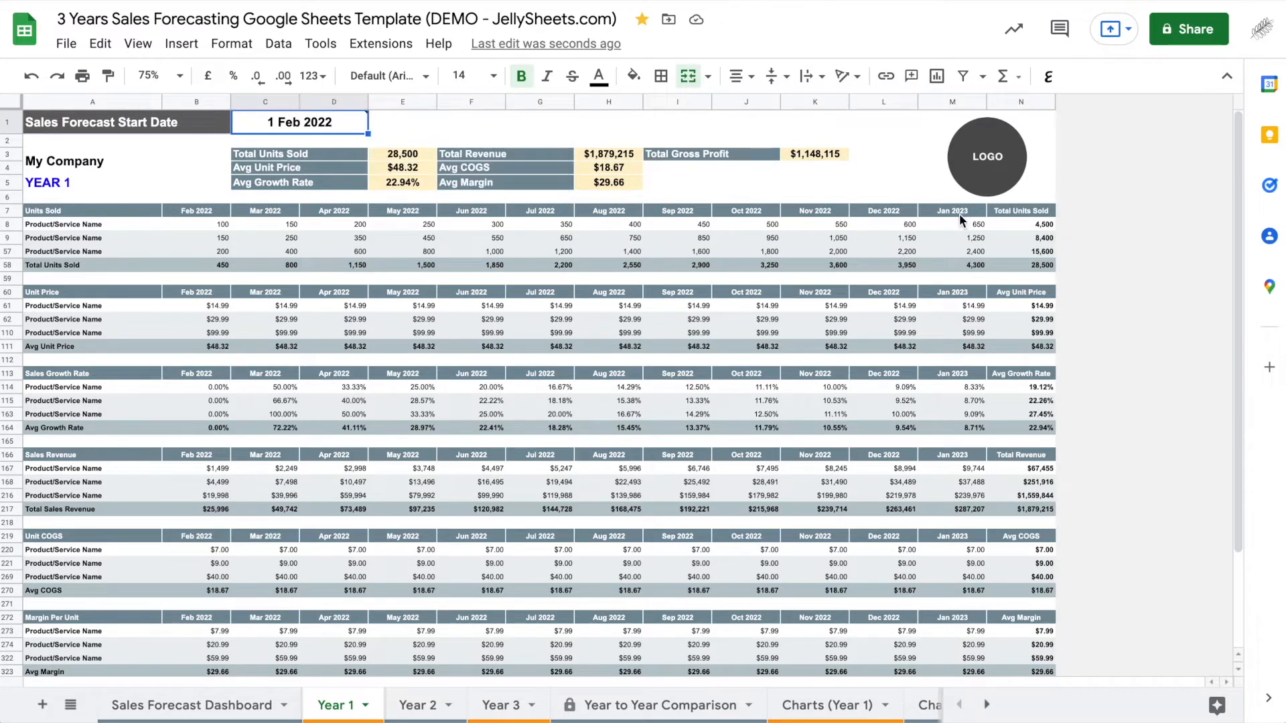
Check the start date and month headers on the Year 2 and Year 3 sheets and return to Year 1.
click(415, 709)
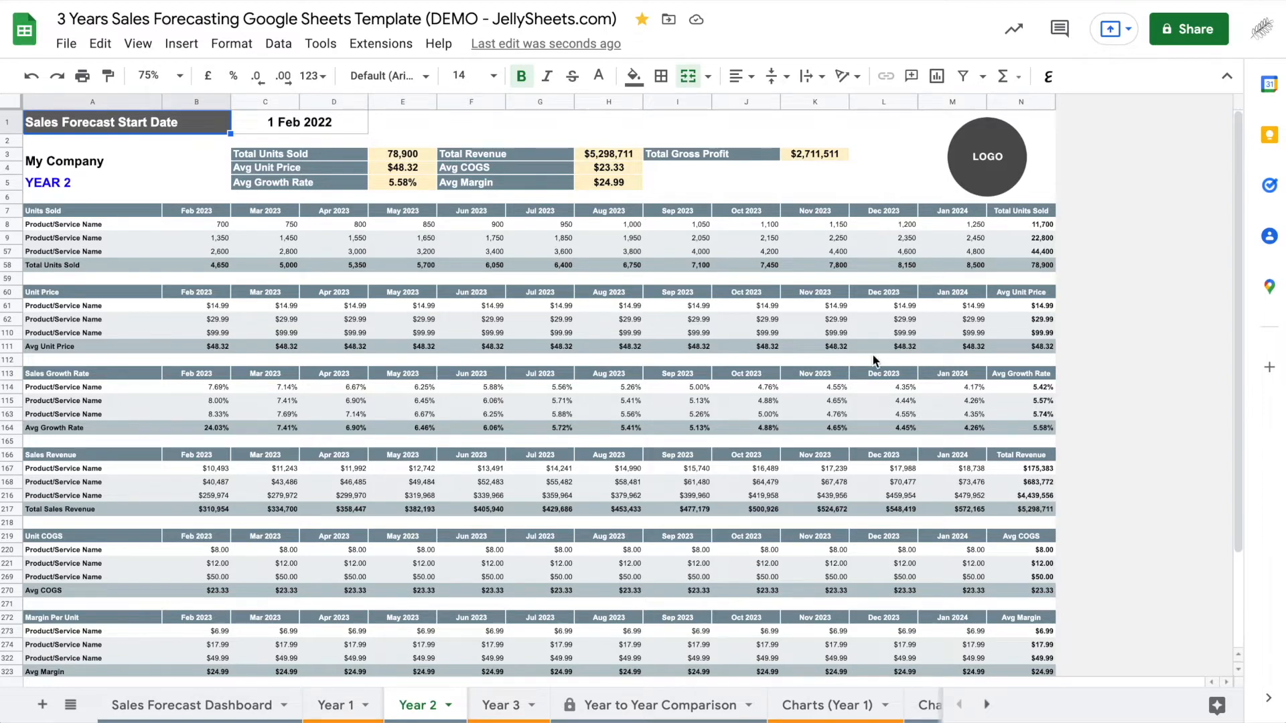
click(507, 705)
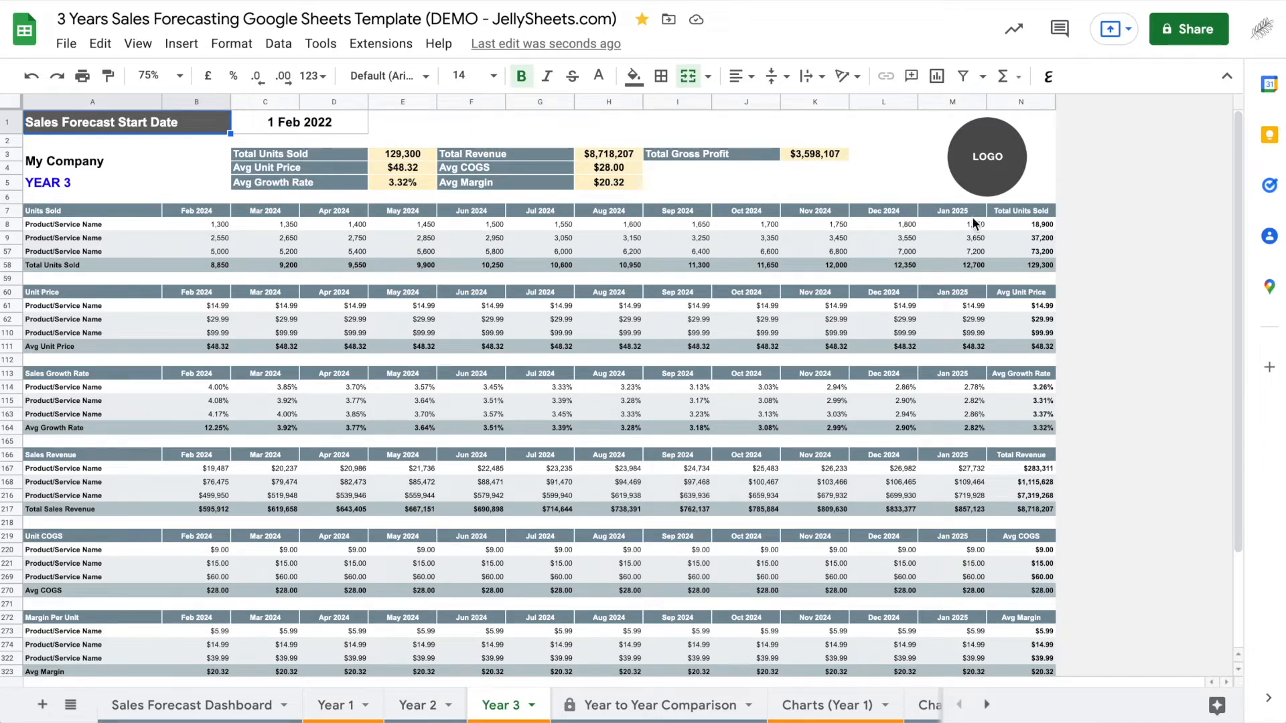
click(310, 124)
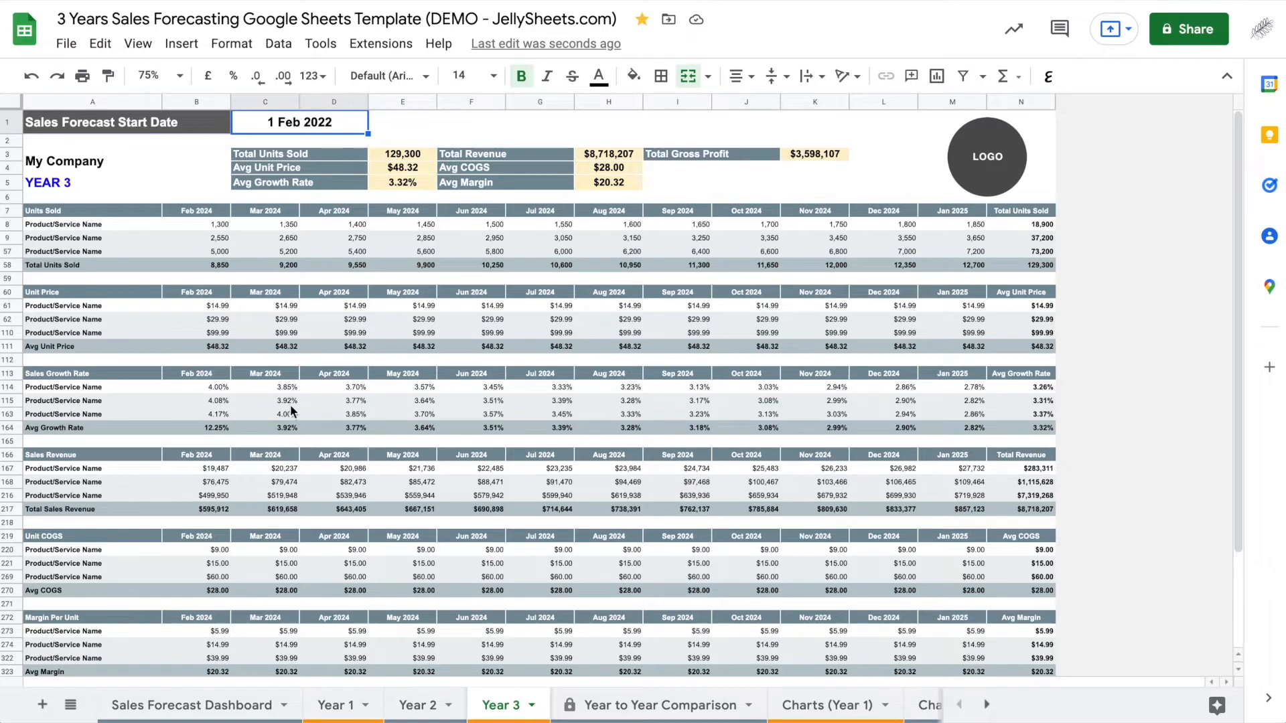
click(338, 705)
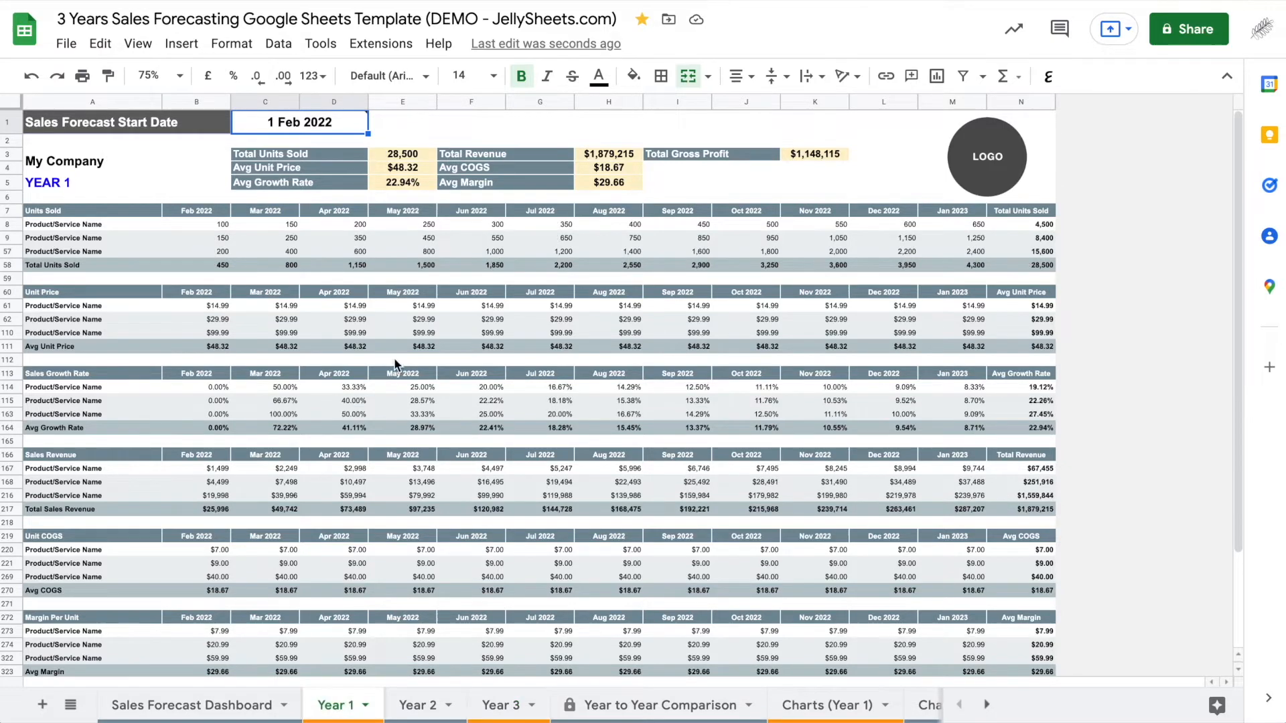
Set the Sales Forecast Start Date on the Year 1 sheet to 1 Jan 2022.
double_click(328, 125)
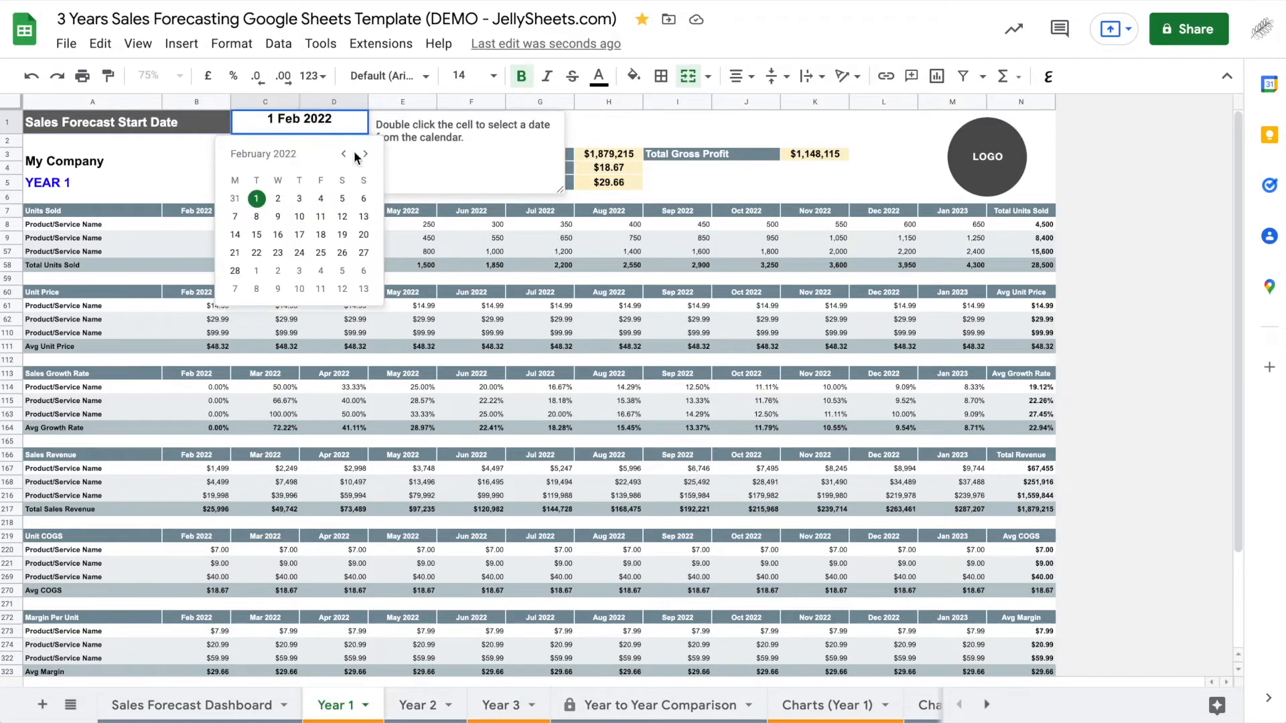
click(345, 155)
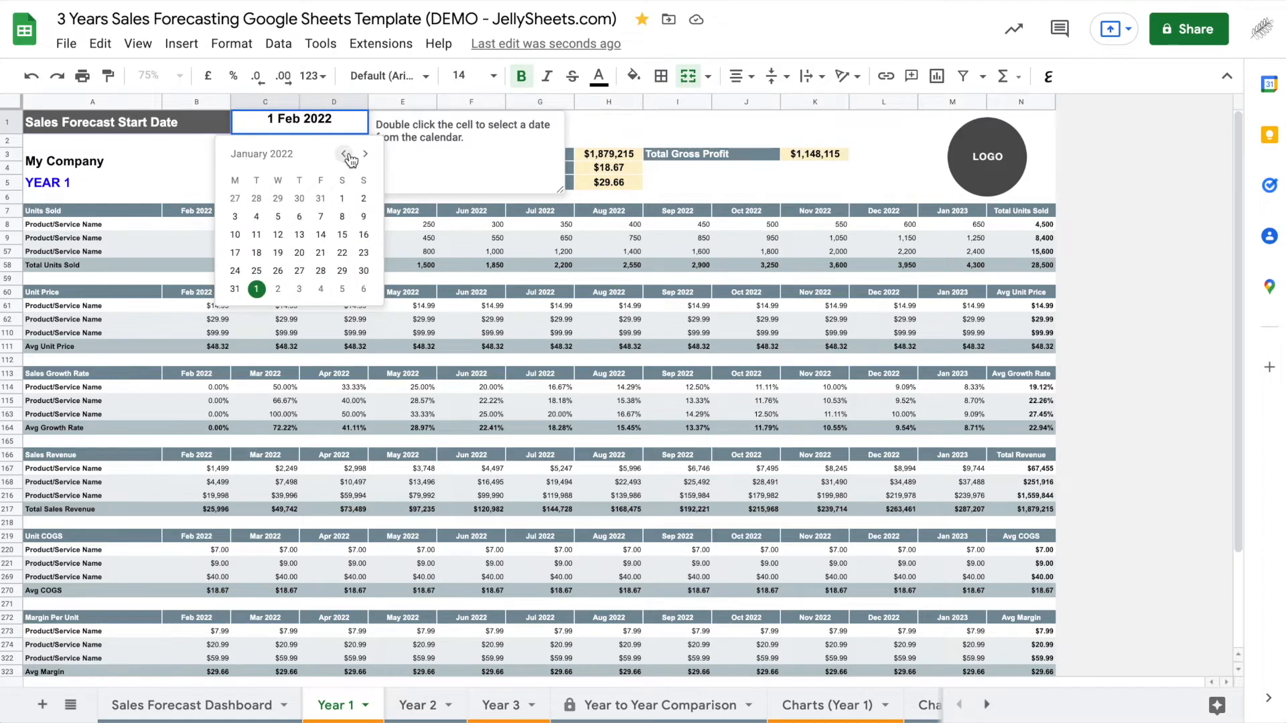
click(342, 199)
click(191, 160)
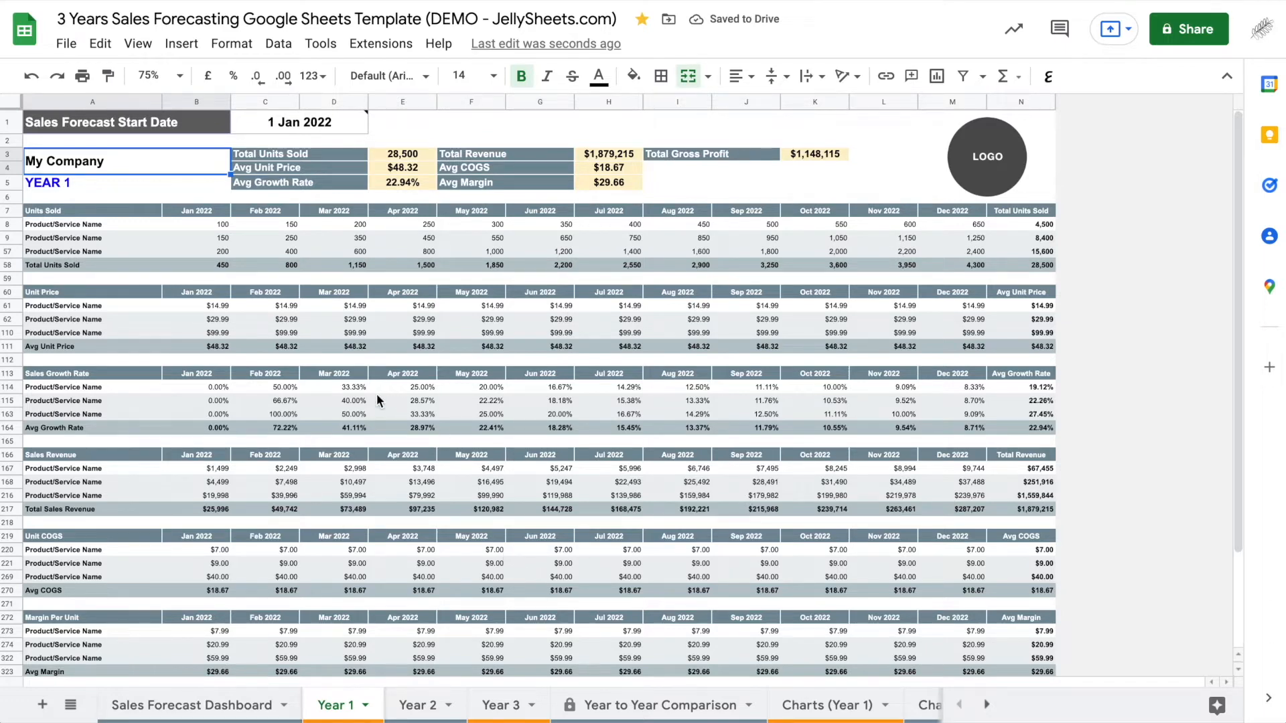
Set the zoom of the Year 1 sheet to 80%.
click(154, 76)
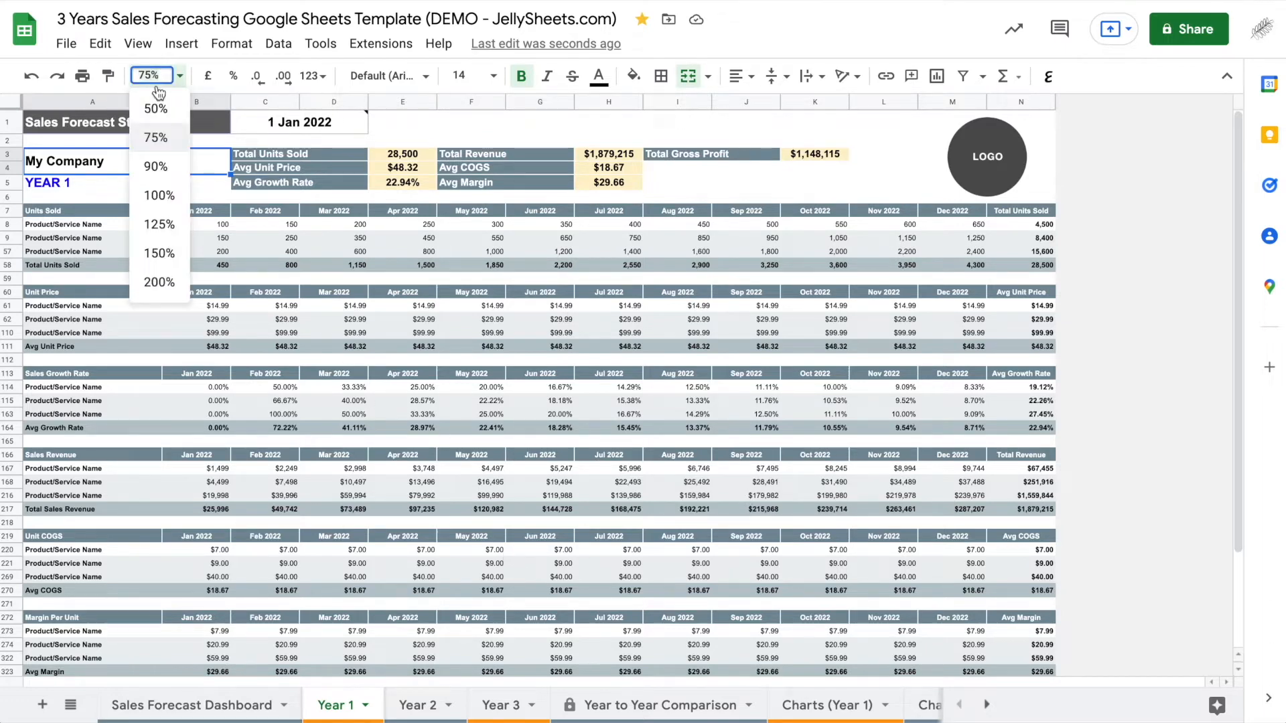
text(80)
key(Return)
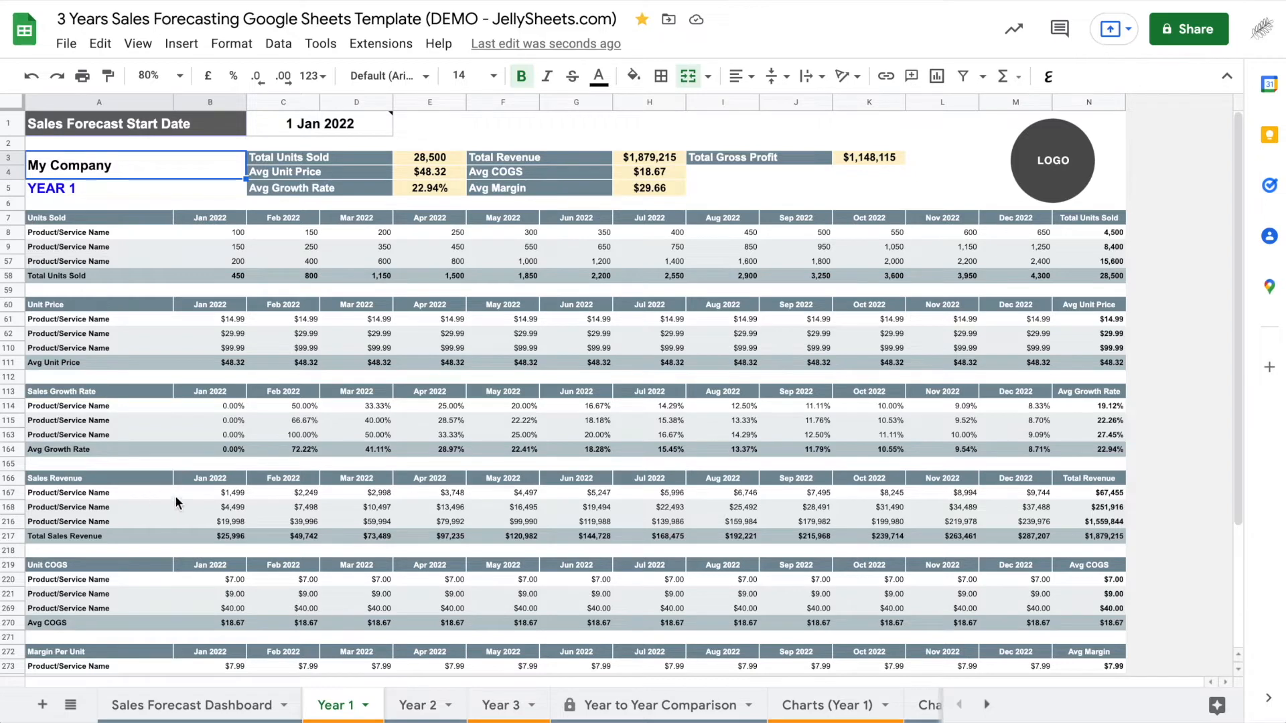
Unhide rows 10 to 56 in the Units Sold section of Year 1, suppressing the edit warning for 5 minutes.
scroll(258, 551, down, 4)
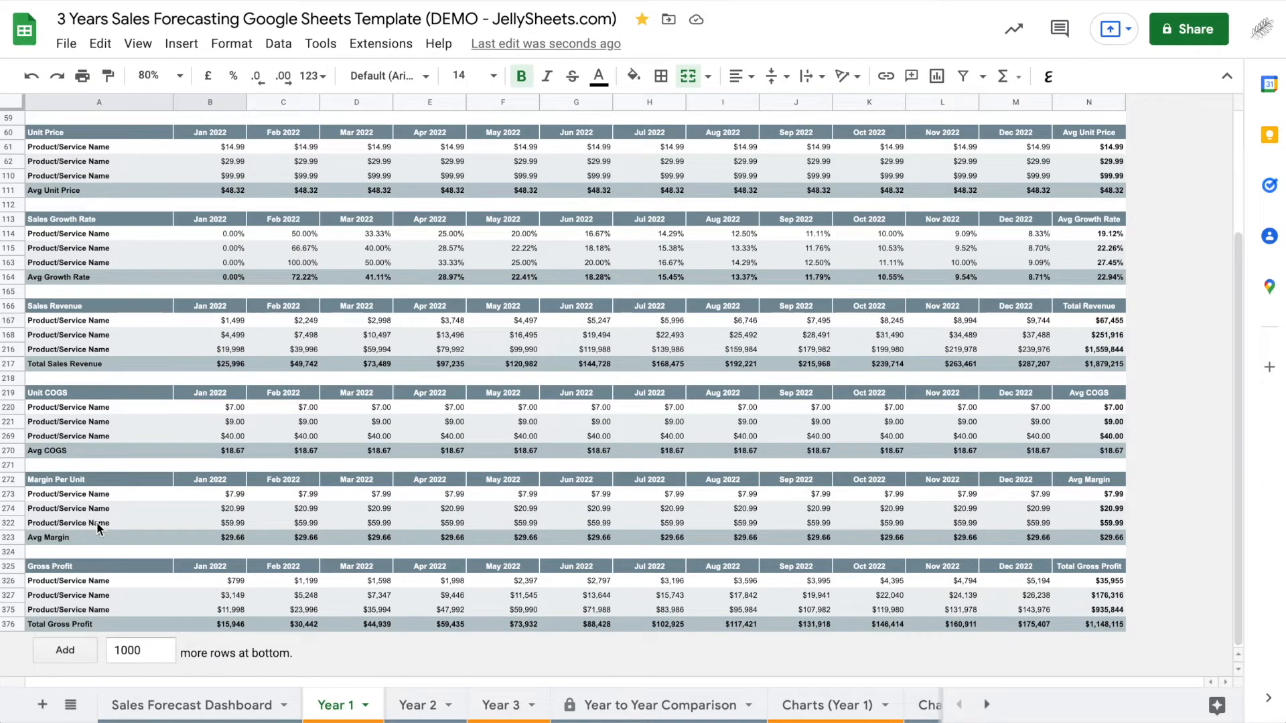
scroll(214, 505, up, 4)
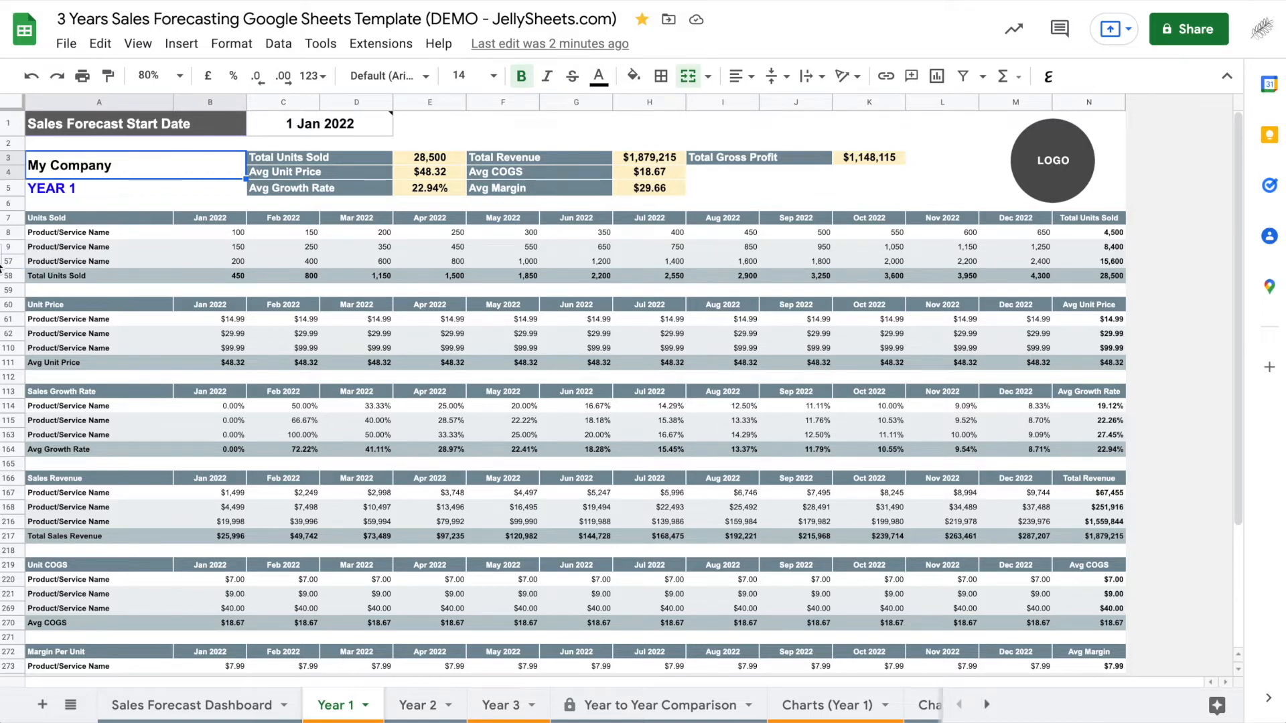
click(2, 262)
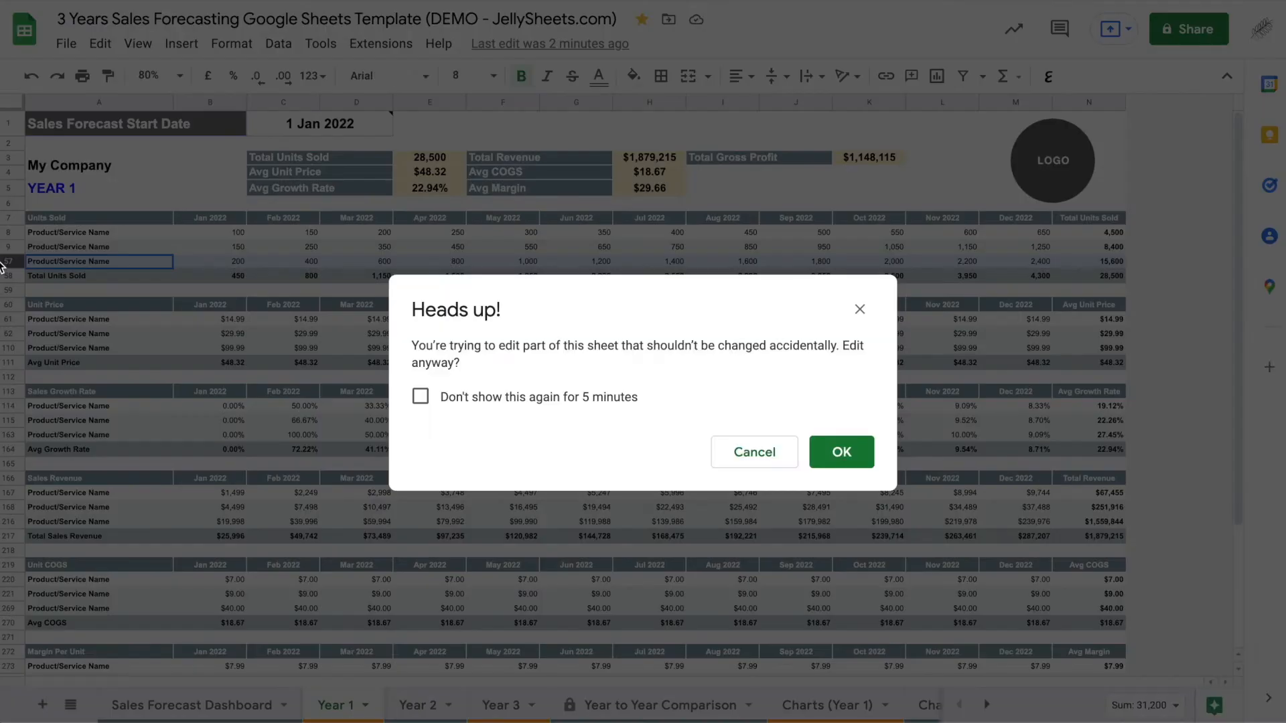
click(420, 397)
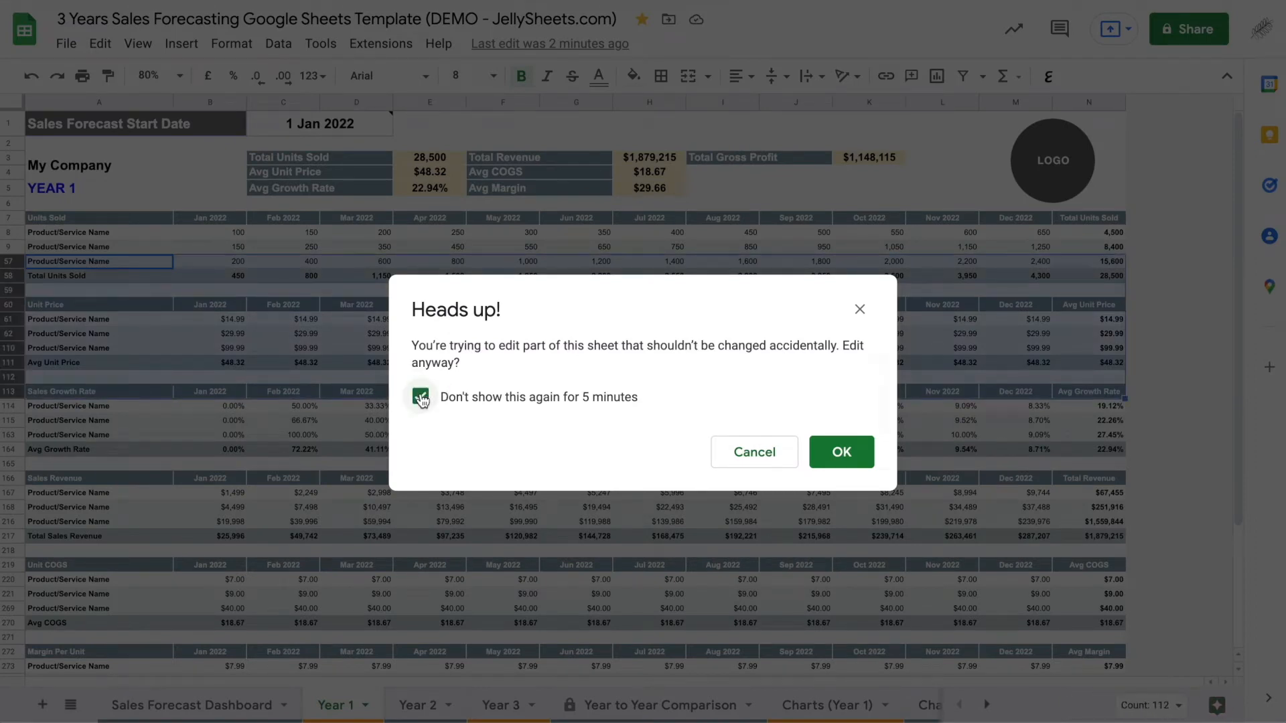
click(841, 458)
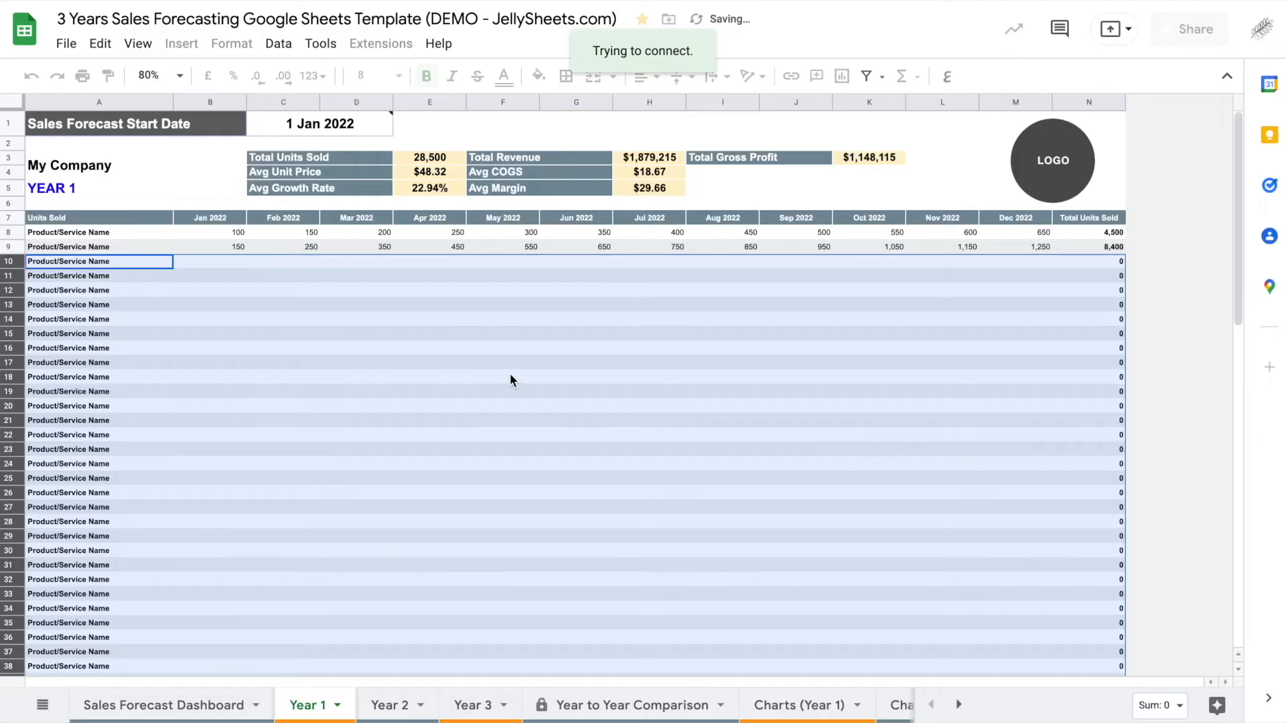
click(499, 377)
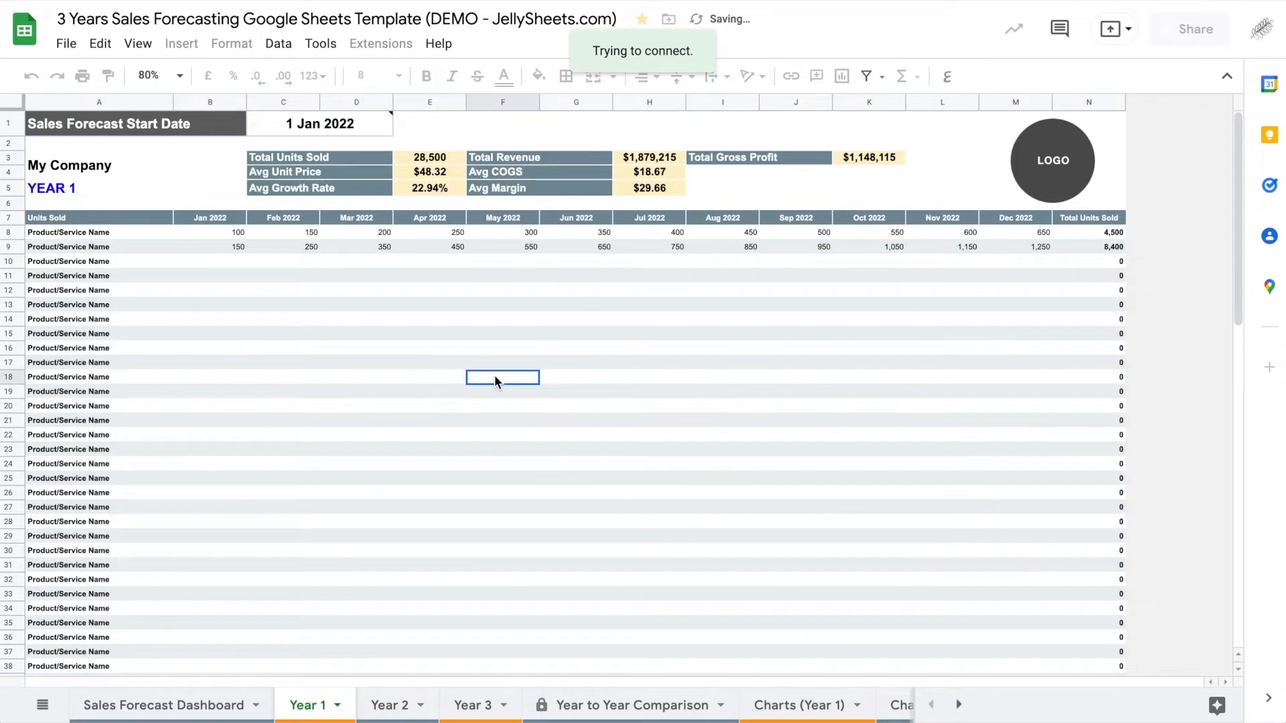
Rename the first Units Sold entry on the Year 1 sheet, in cell A8, to "Product A".
scroll(338, 422, down, 4)
scroll(339, 423, down, 4)
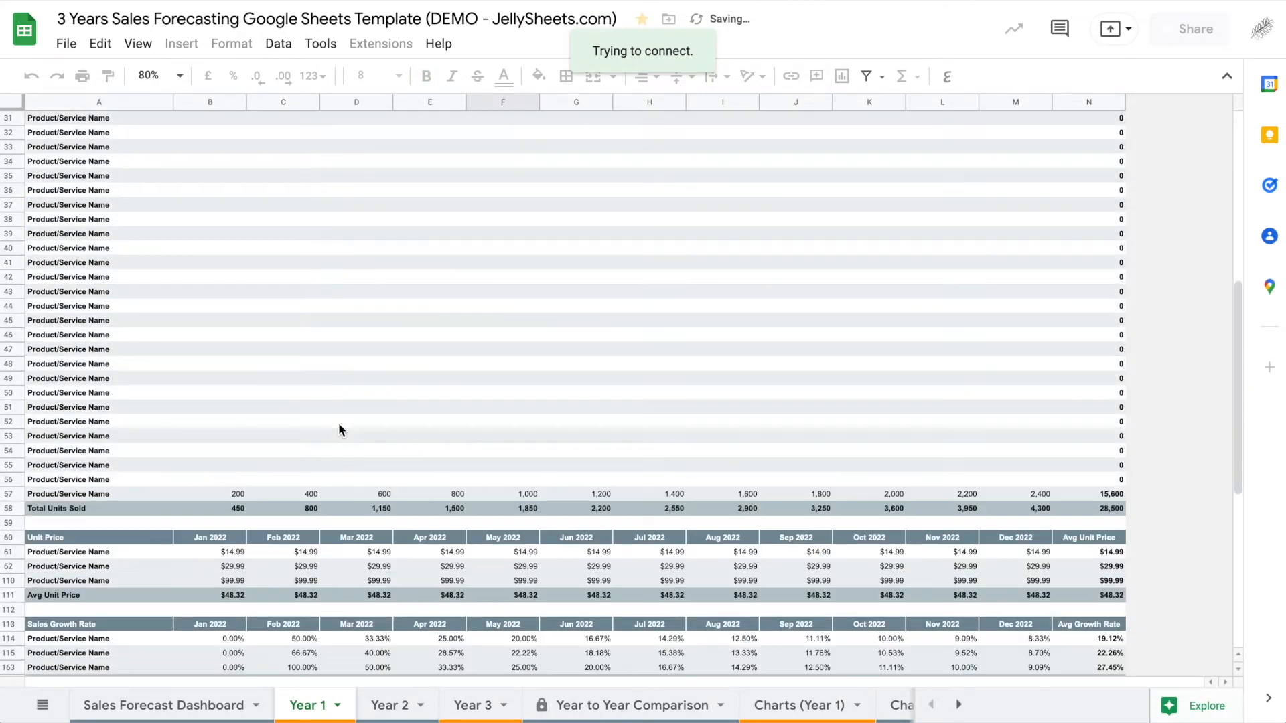
scroll(340, 426, up, 2)
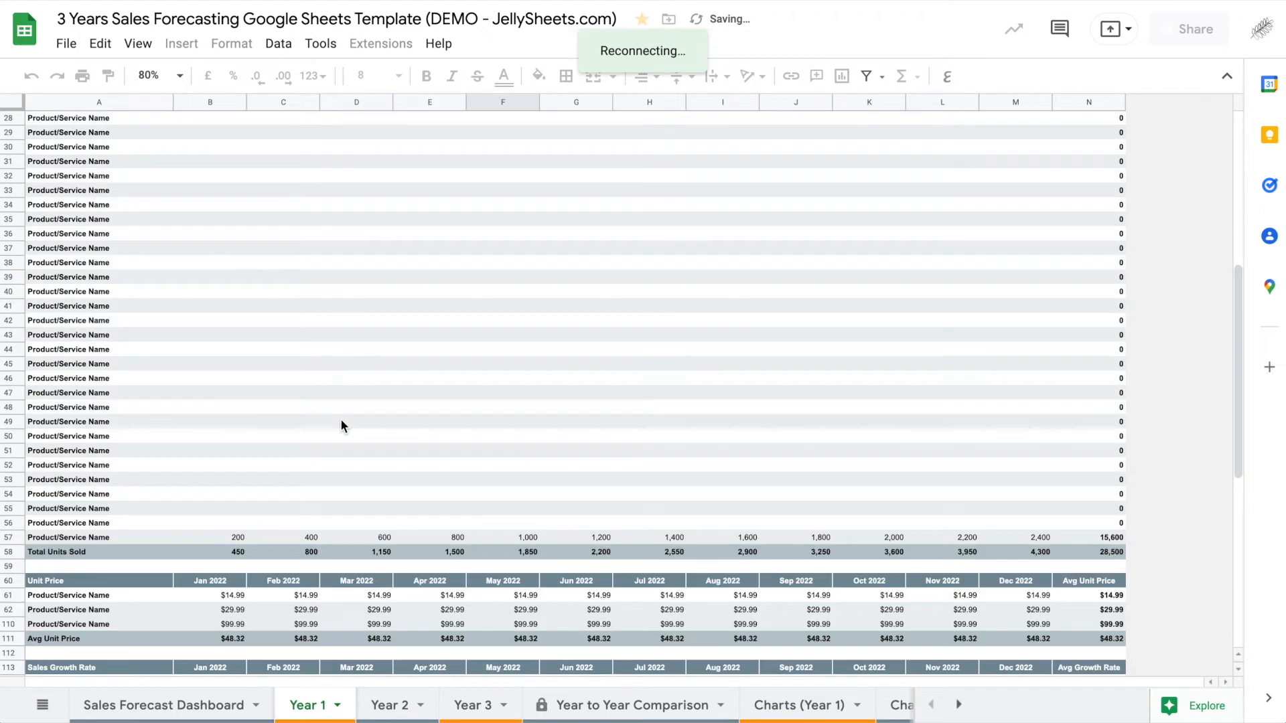
scroll(340, 420, up, 5)
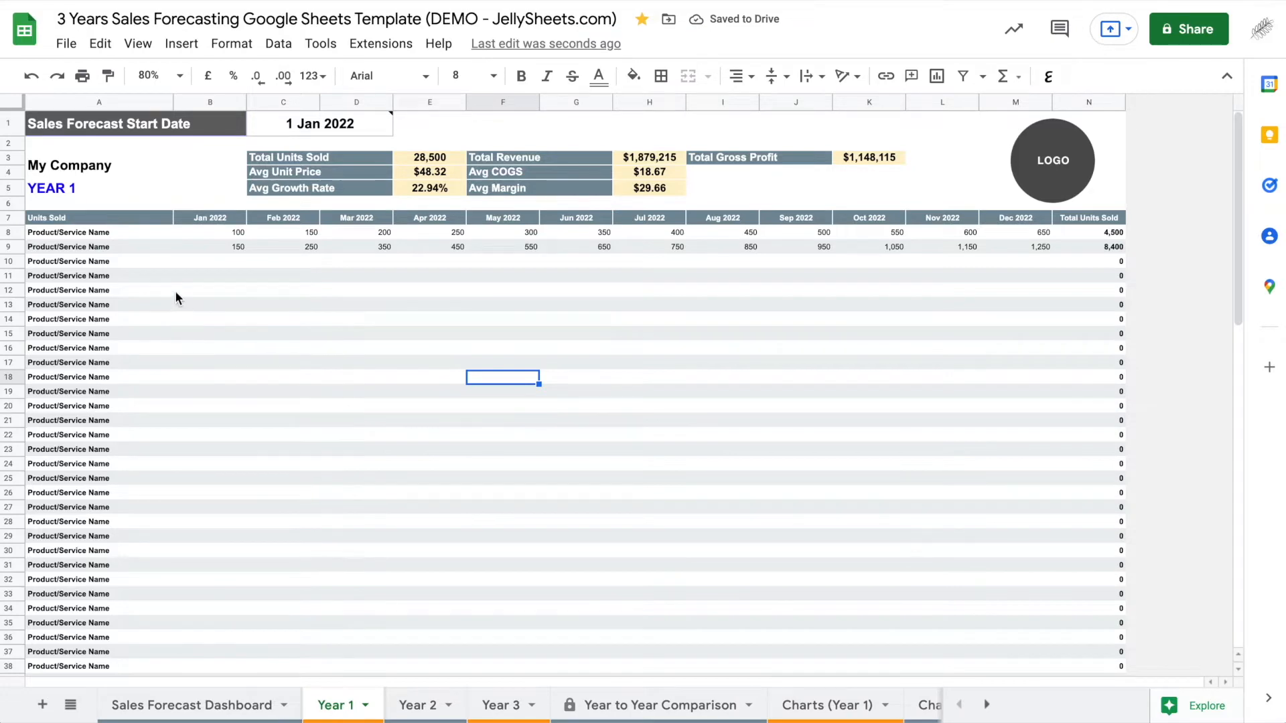
click(79, 237)
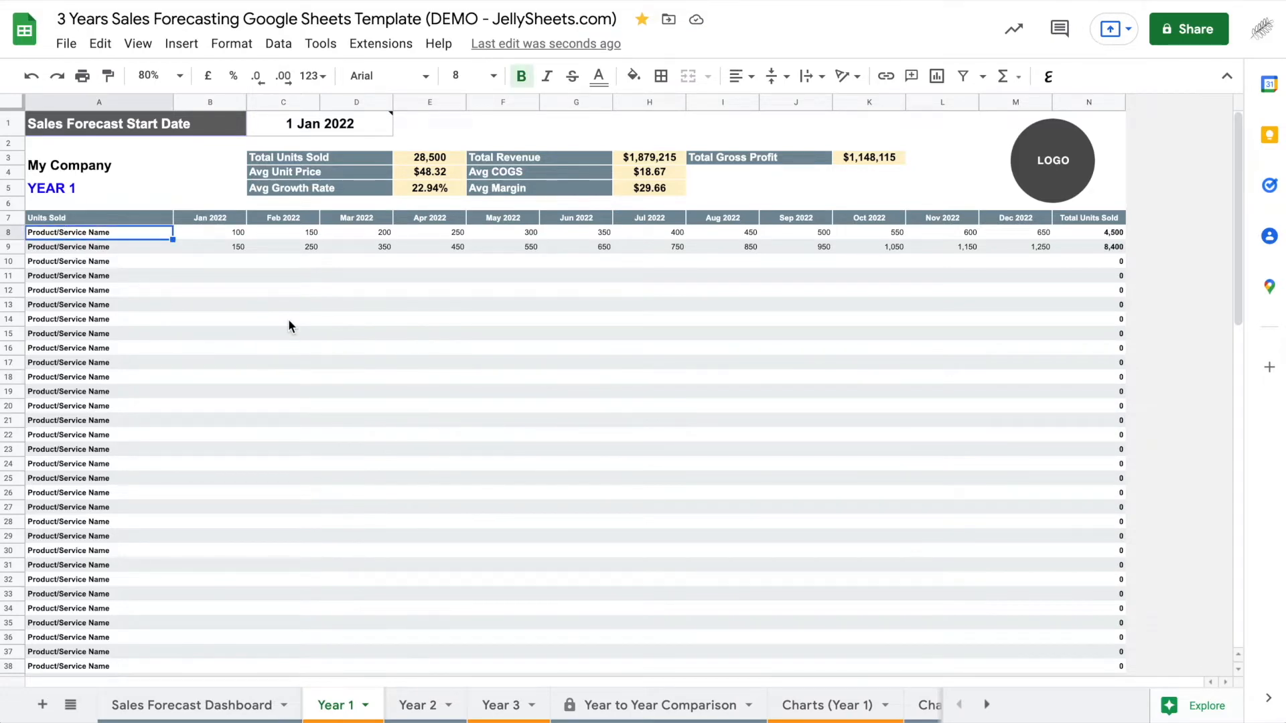
click(179, 75)
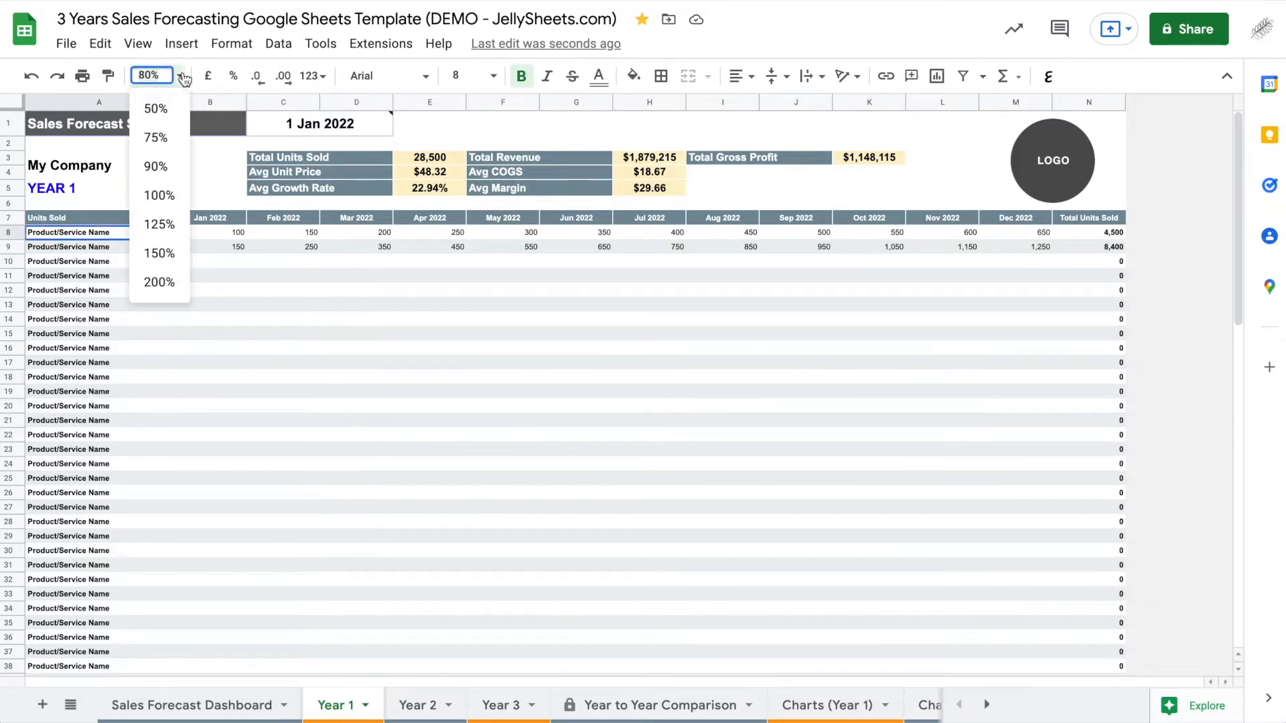
click(167, 253)
click(176, 382)
click(172, 361)
text(P)
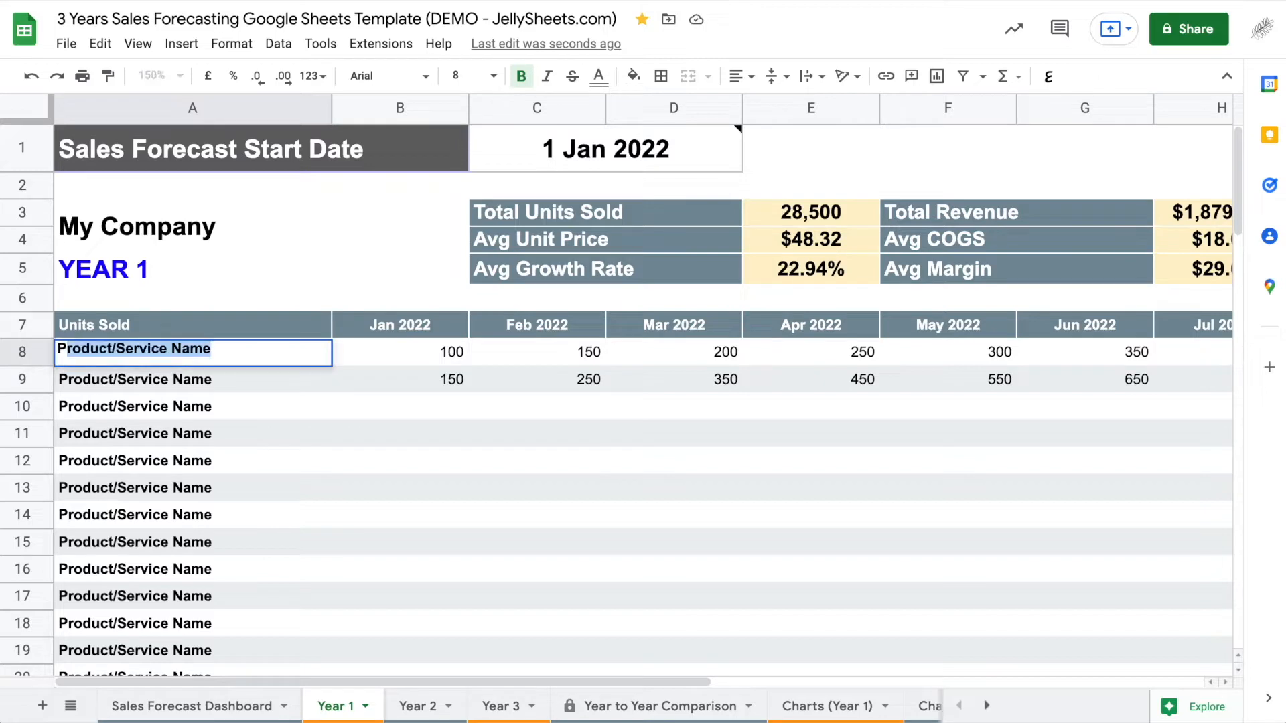
text(roduct A)
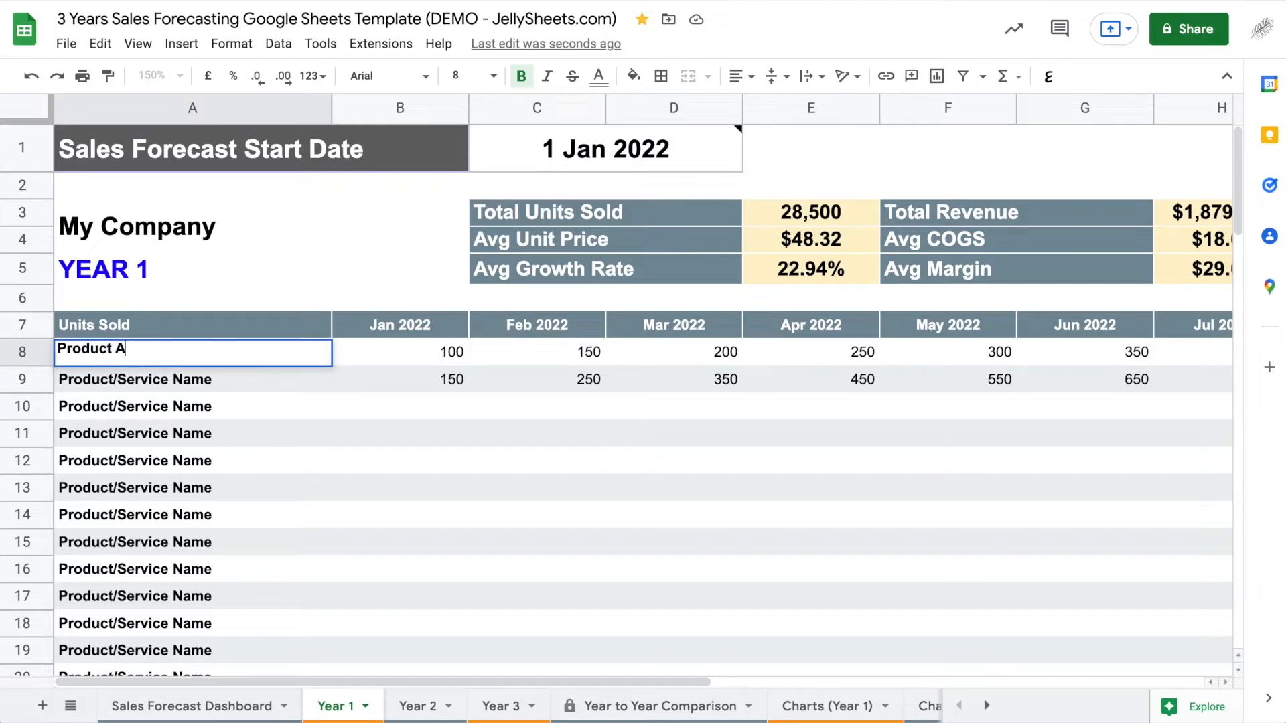
Rename the second Units Sold entry, in cell A9, to "Service B".
click(158, 381)
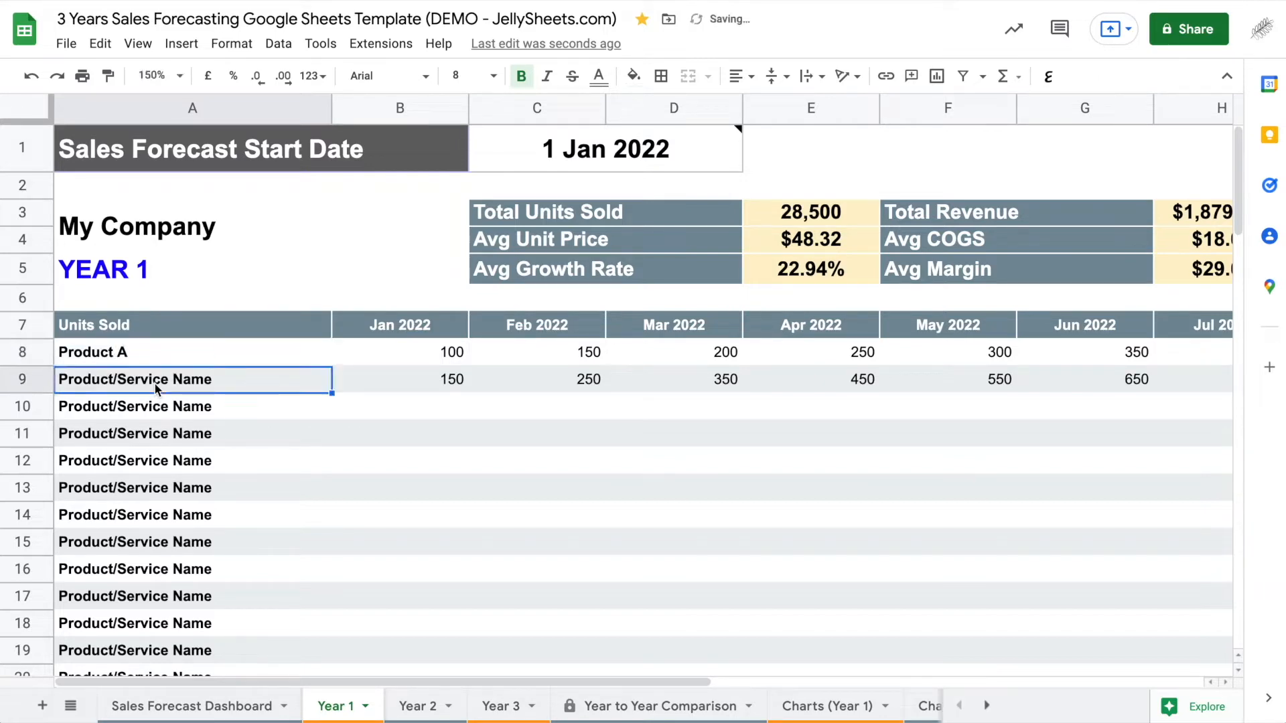
text(Service B)
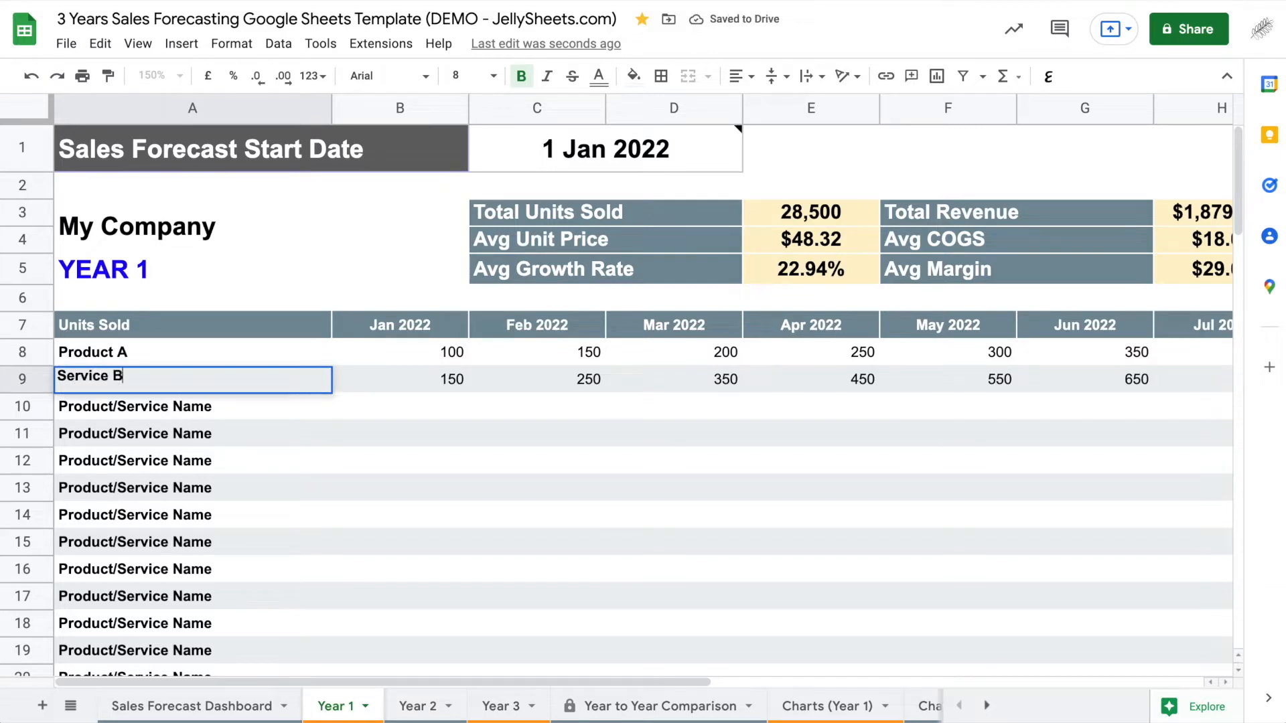
click(186, 502)
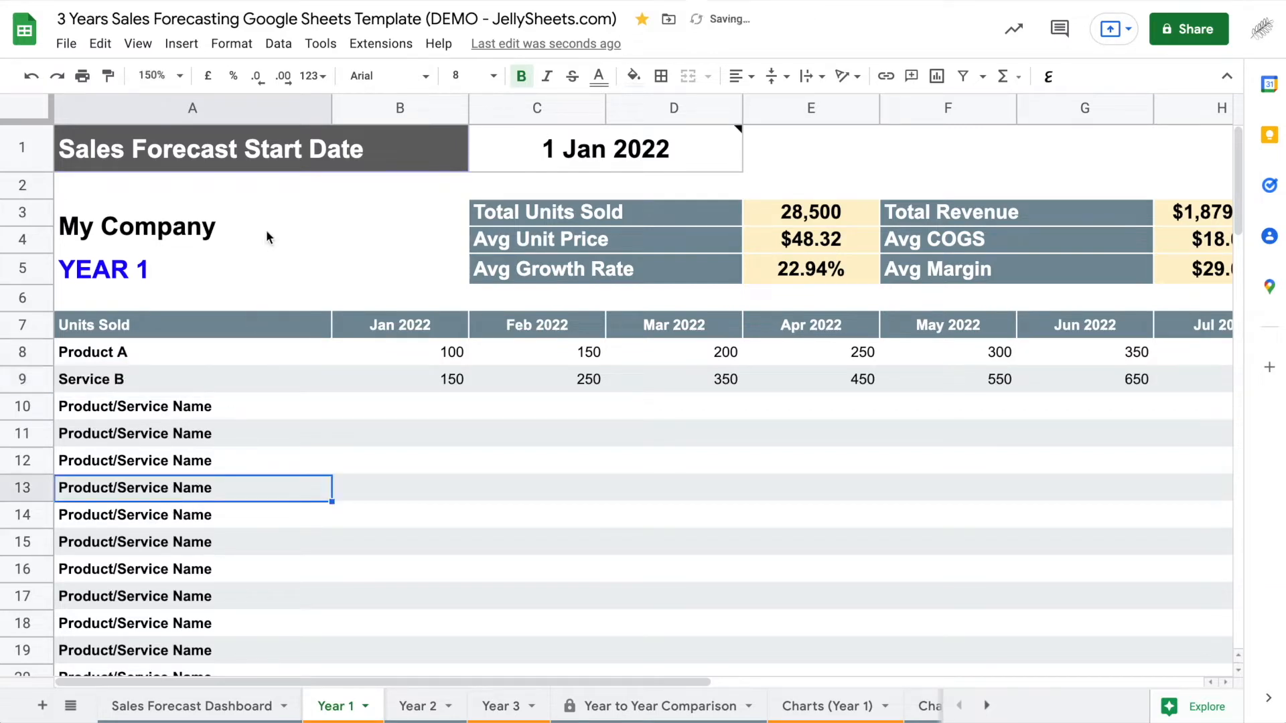
Check the product and service names in every section of the Year 1 sheet, from Unit Price to Gross Profit.
click(187, 75)
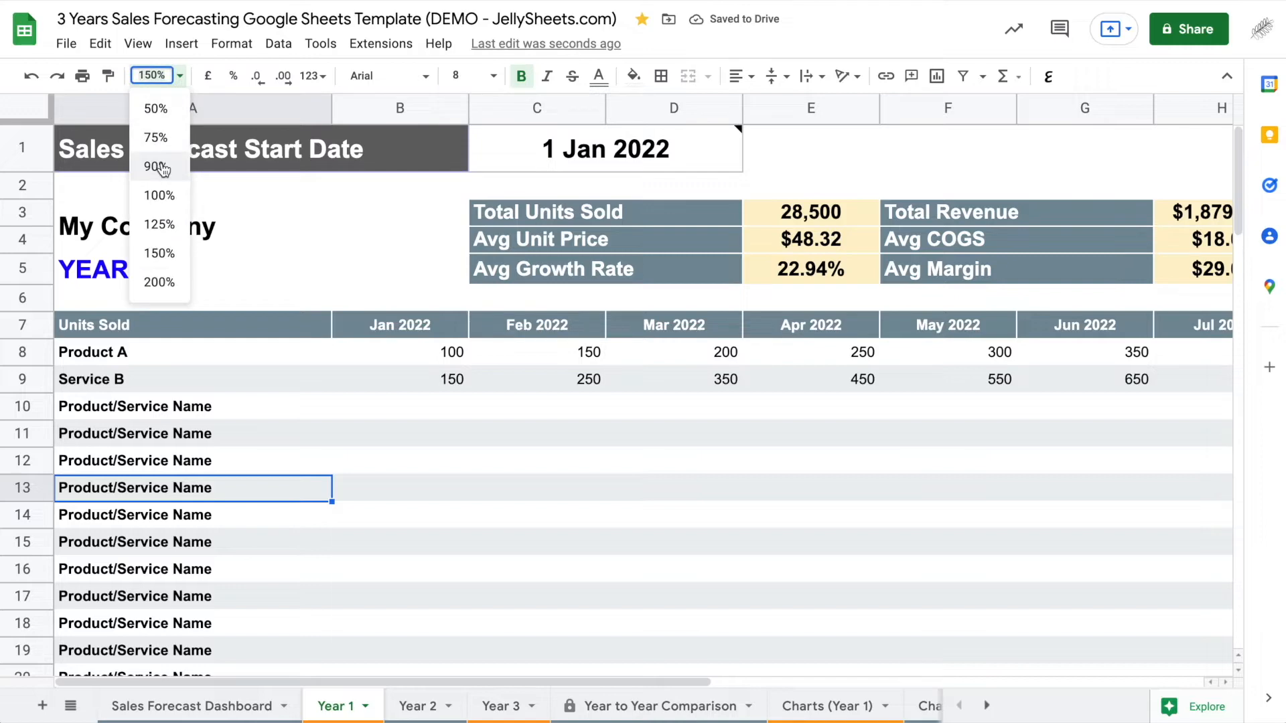
click(161, 163)
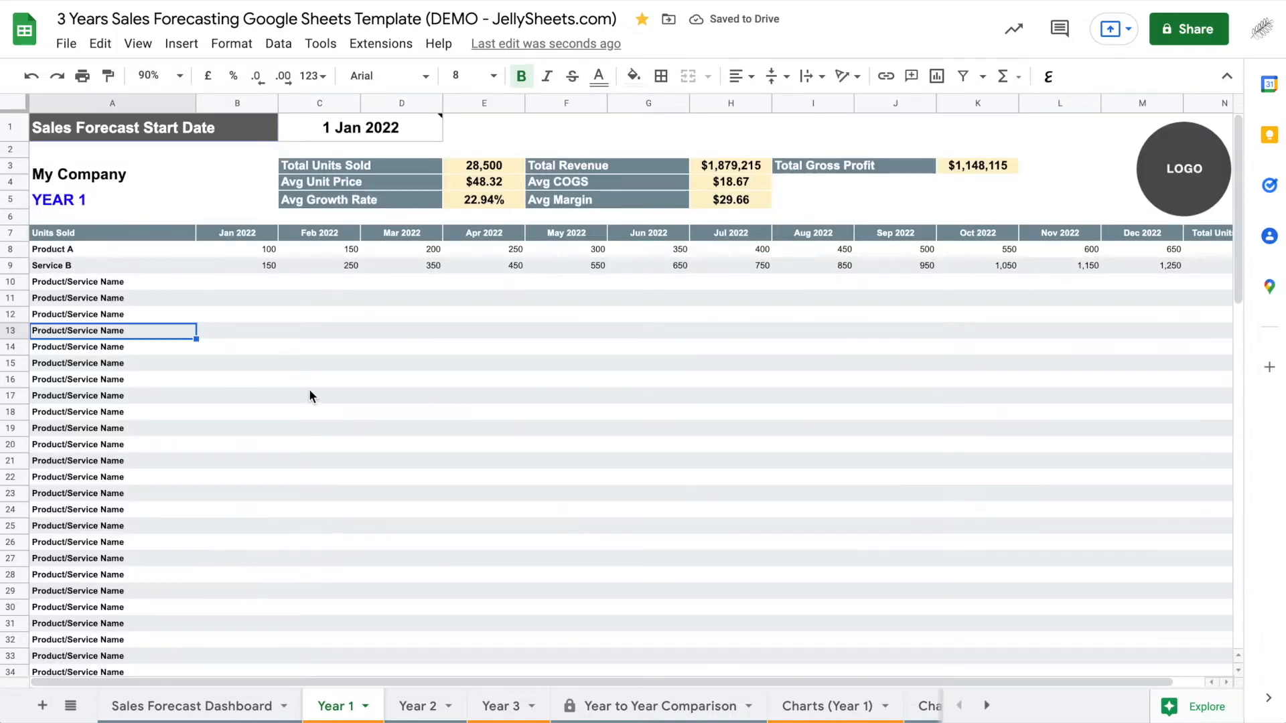
scroll(295, 404, down, 2)
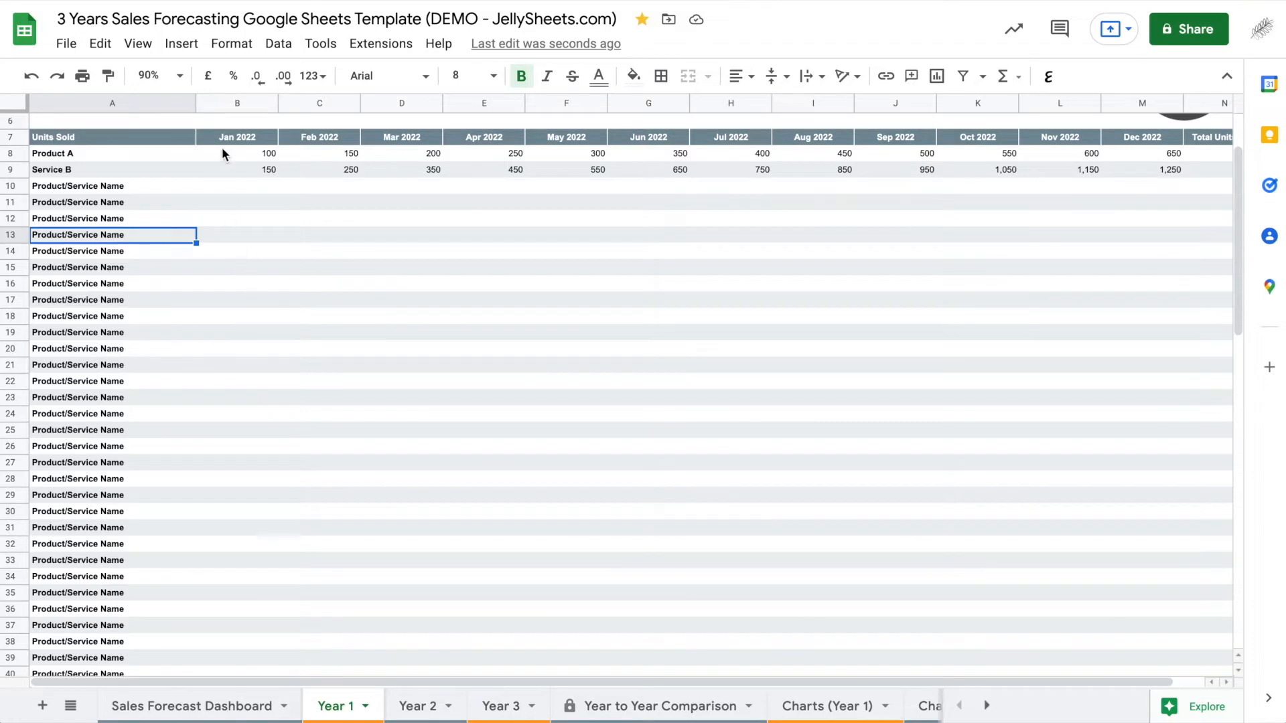
click(181, 77)
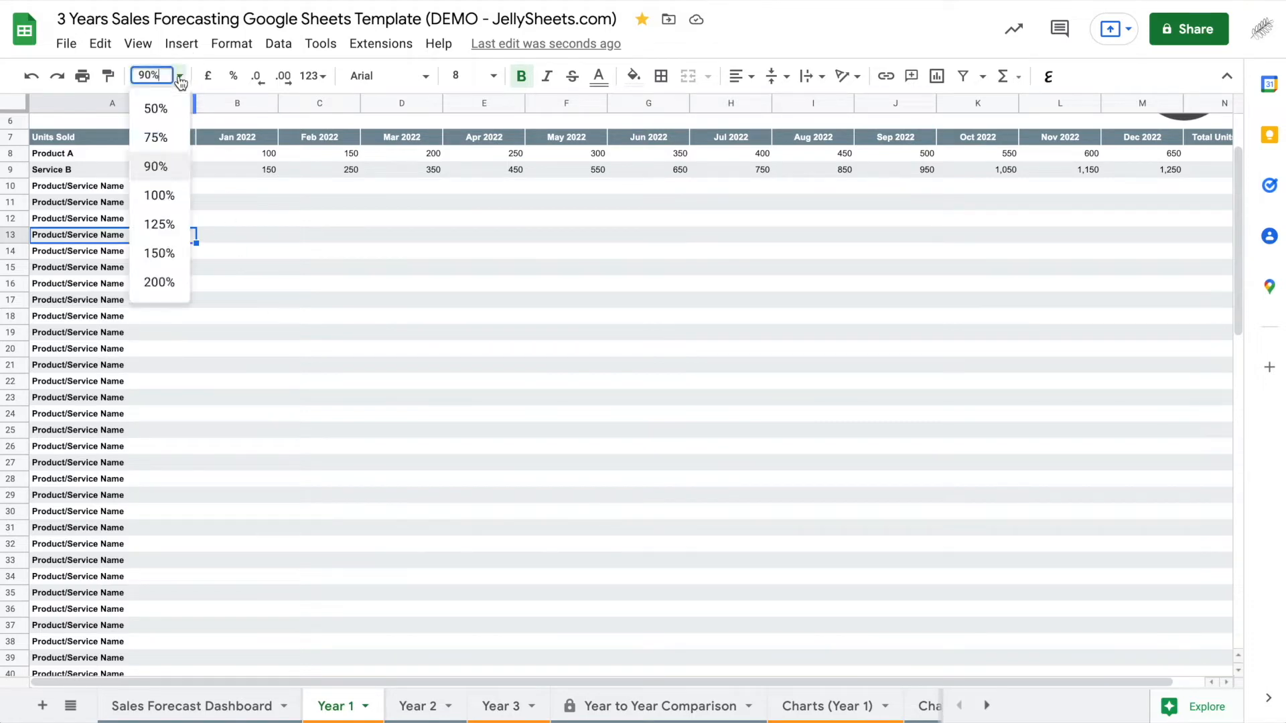
click(167, 141)
scroll(269, 369, down, 5)
scroll(267, 370, down, 5)
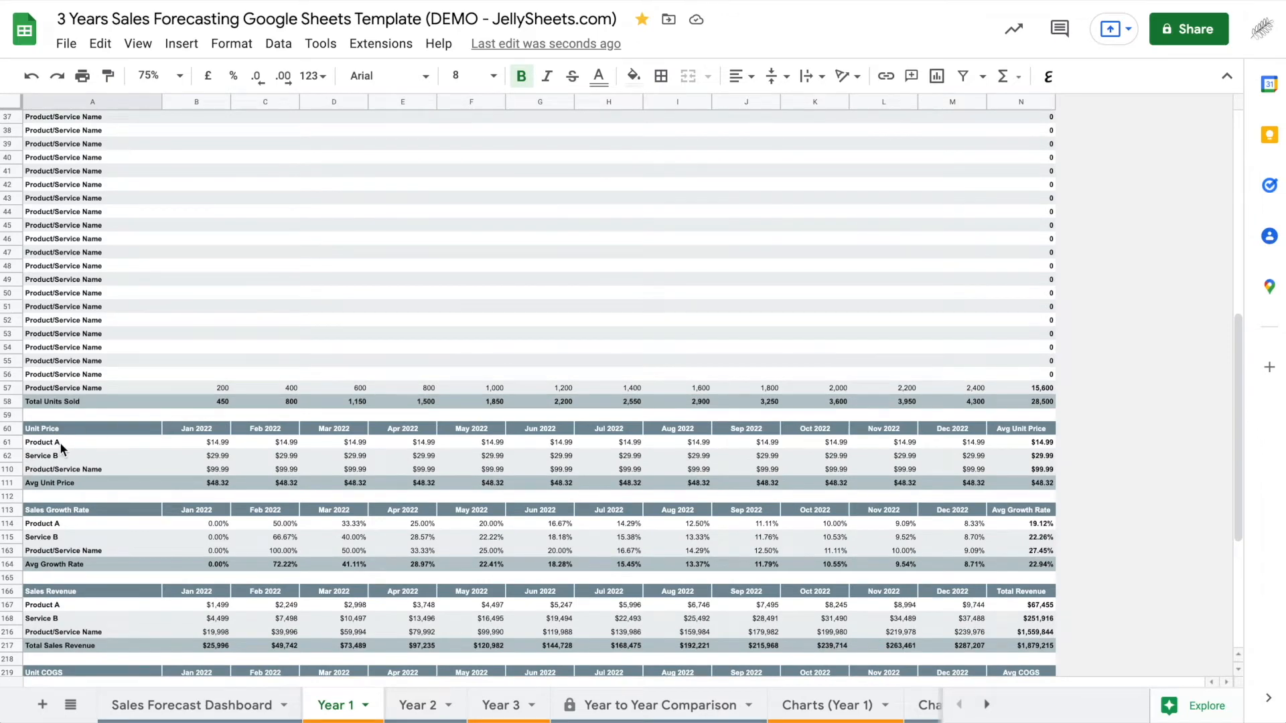
scroll(87, 537, down, 5)
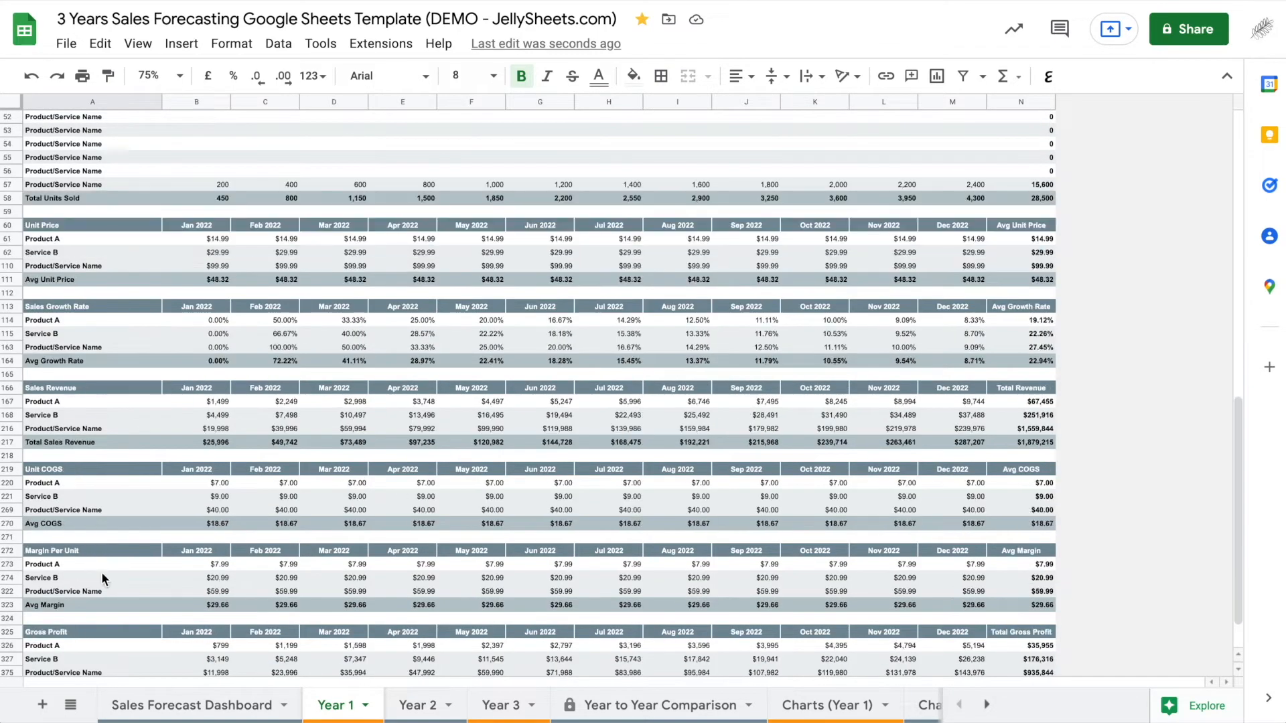
scroll(139, 605, down, 2)
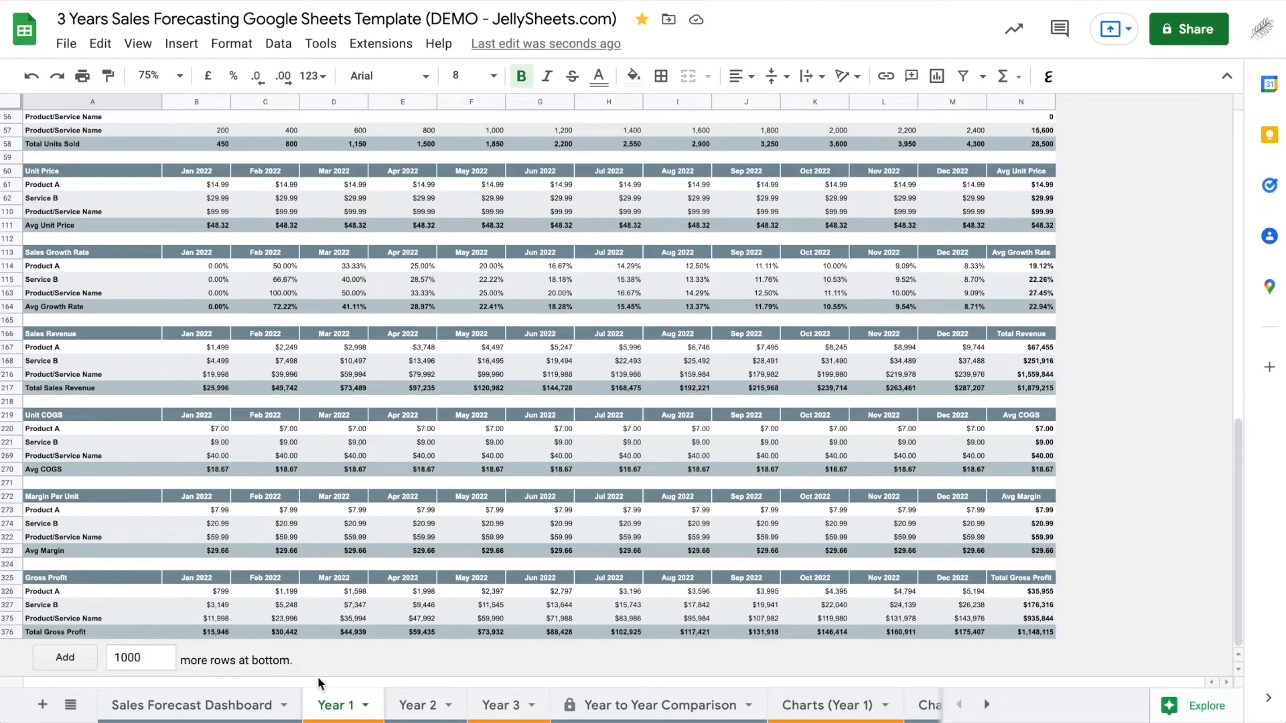
Check the product and service names on the Year 2 and Year 3 sheets and return to the beginning of Year 1.
click(418, 707)
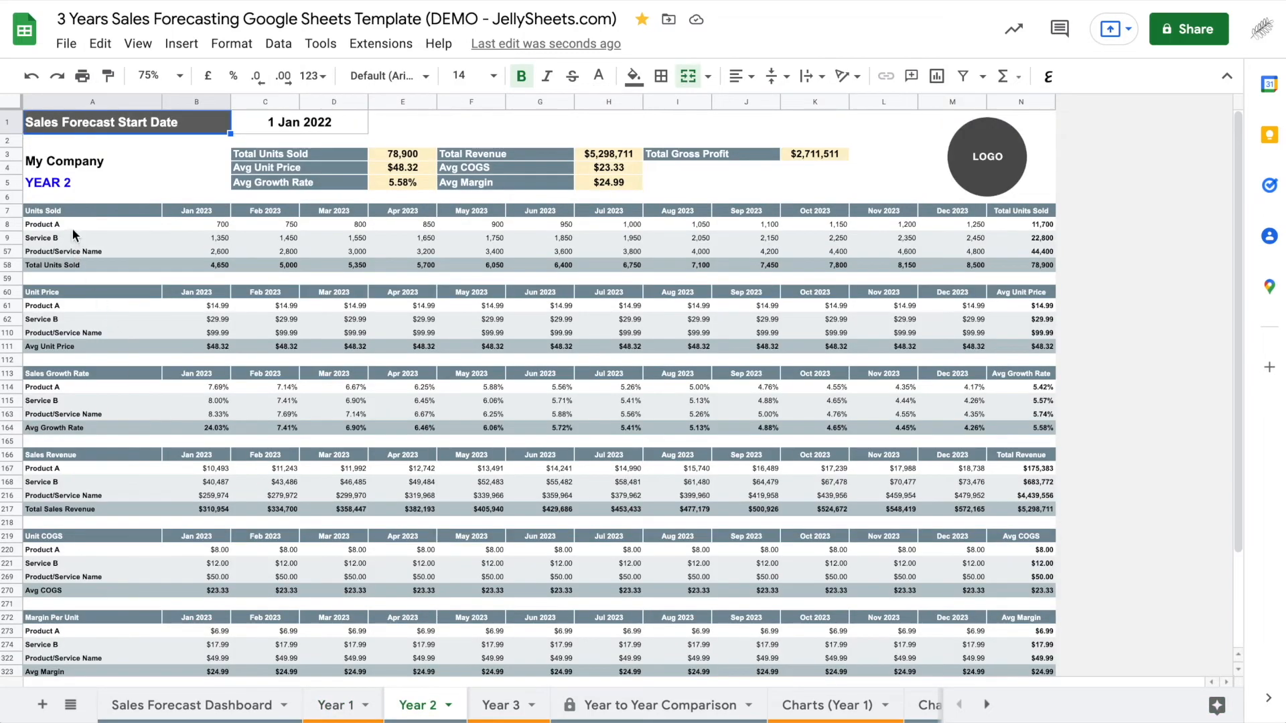
scroll(106, 546, down, 3)
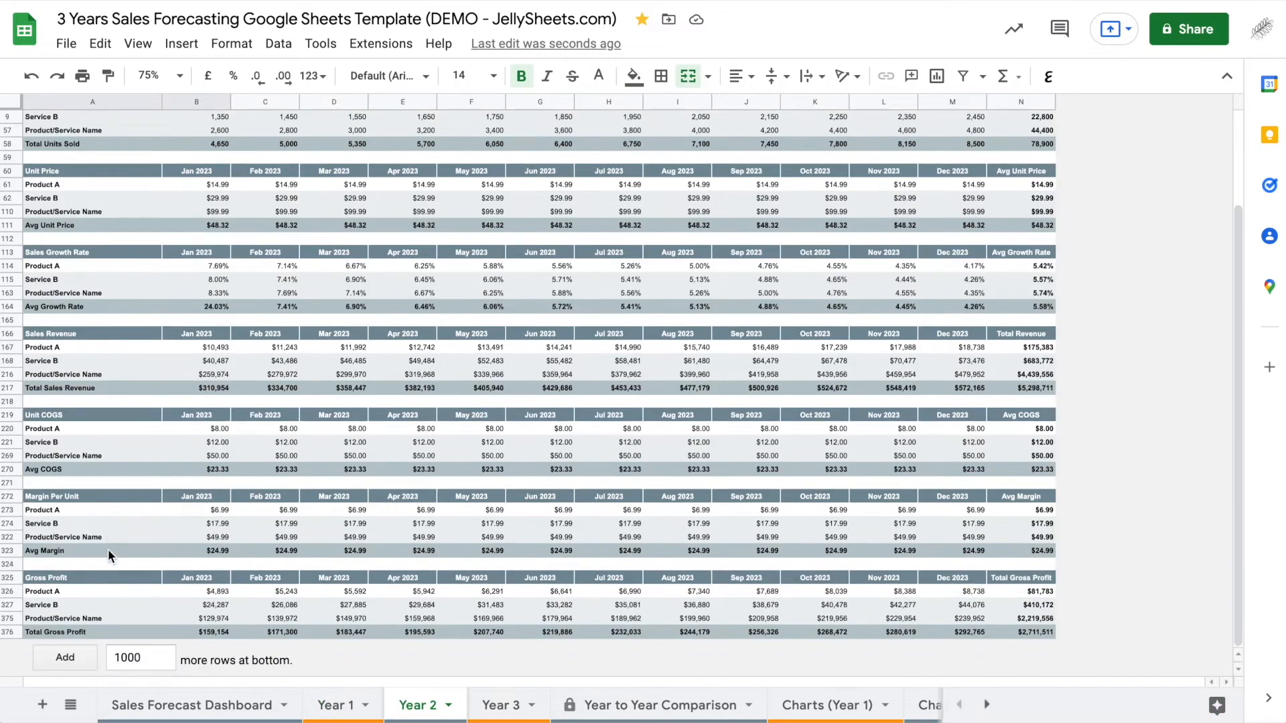
click(499, 706)
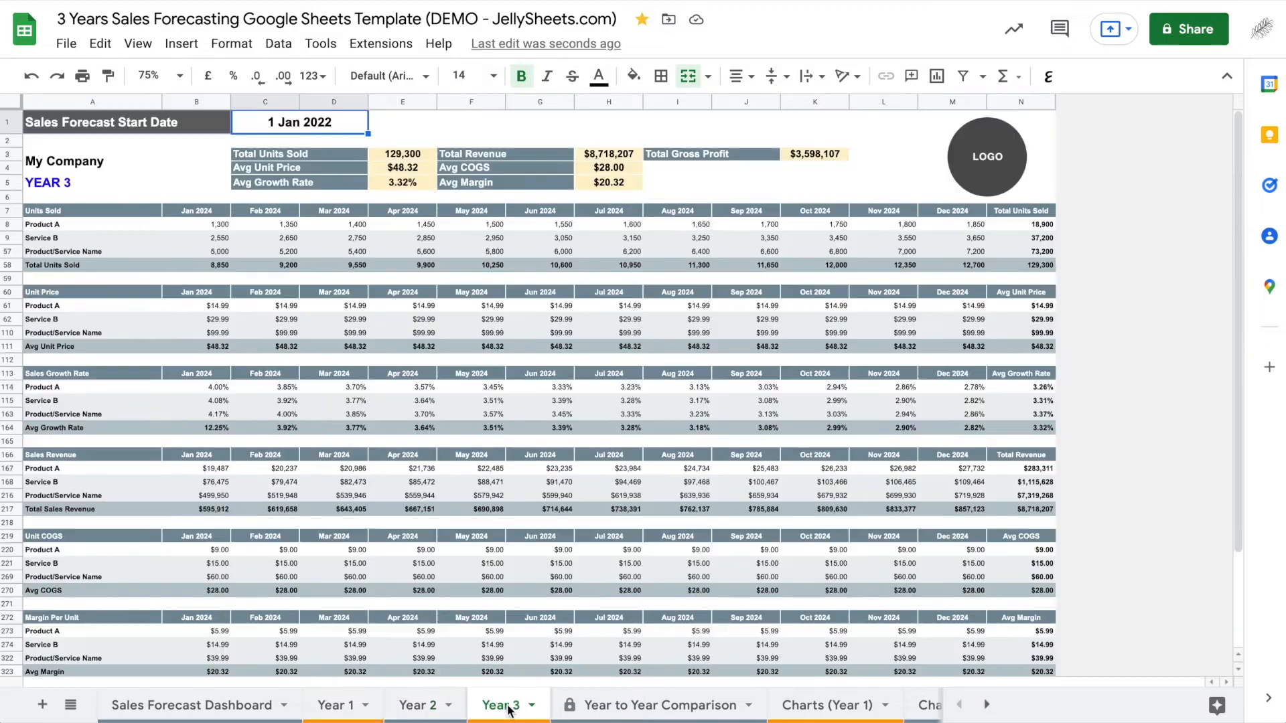
scroll(292, 570, down, 3)
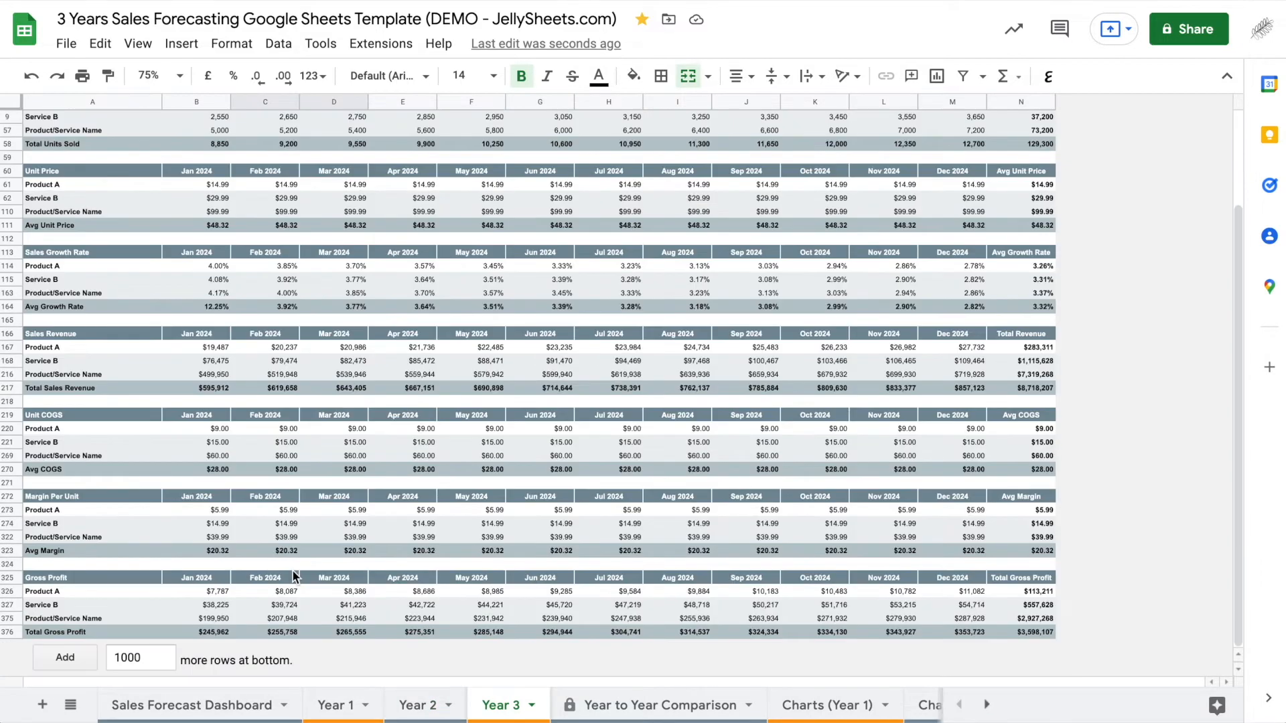
scroll(292, 576, up, 3)
click(333, 709)
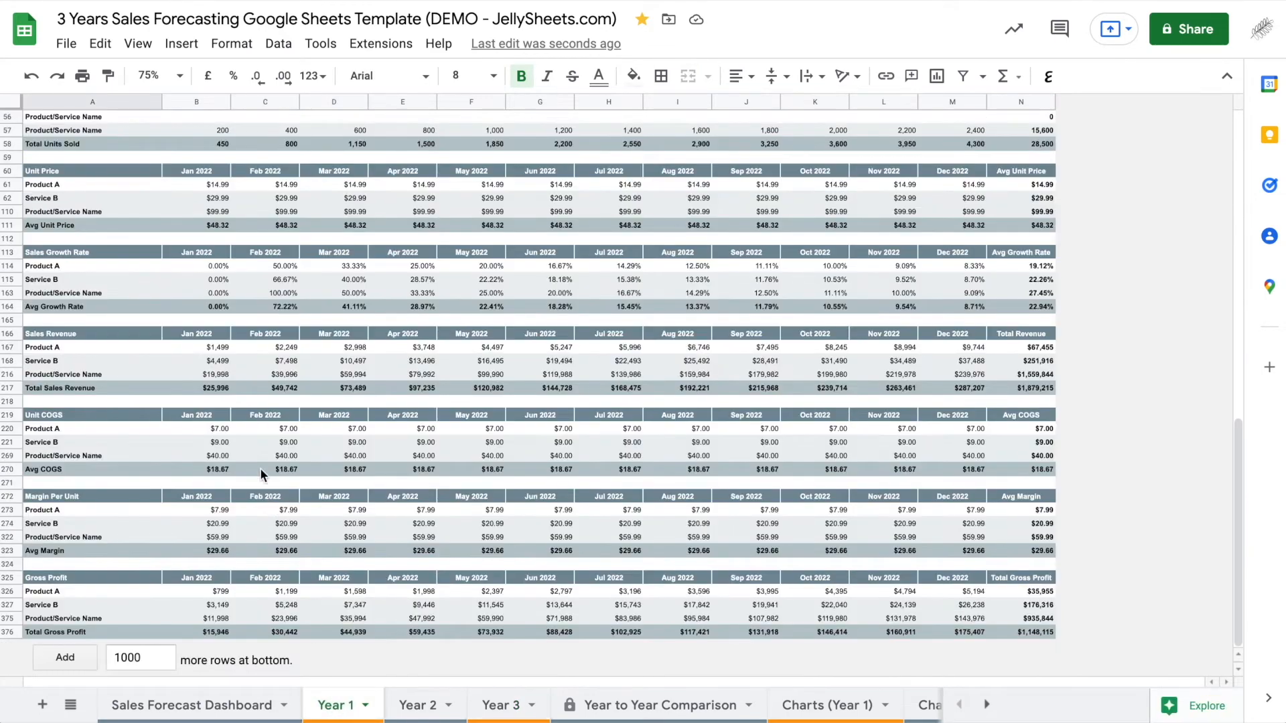
scroll(260, 467, up, 15)
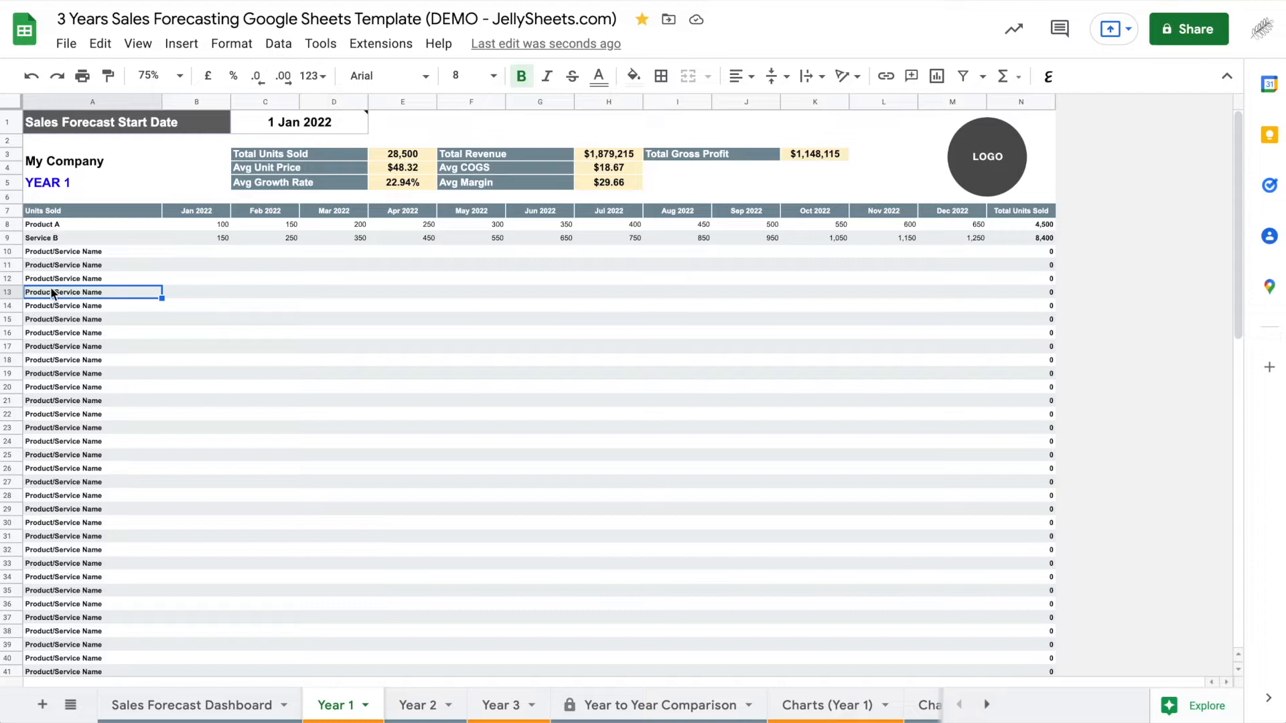
Go through the monthly Units Sold cells of Product A and Service B, ending at Service B's Jan 2022 cell.
click(219, 229)
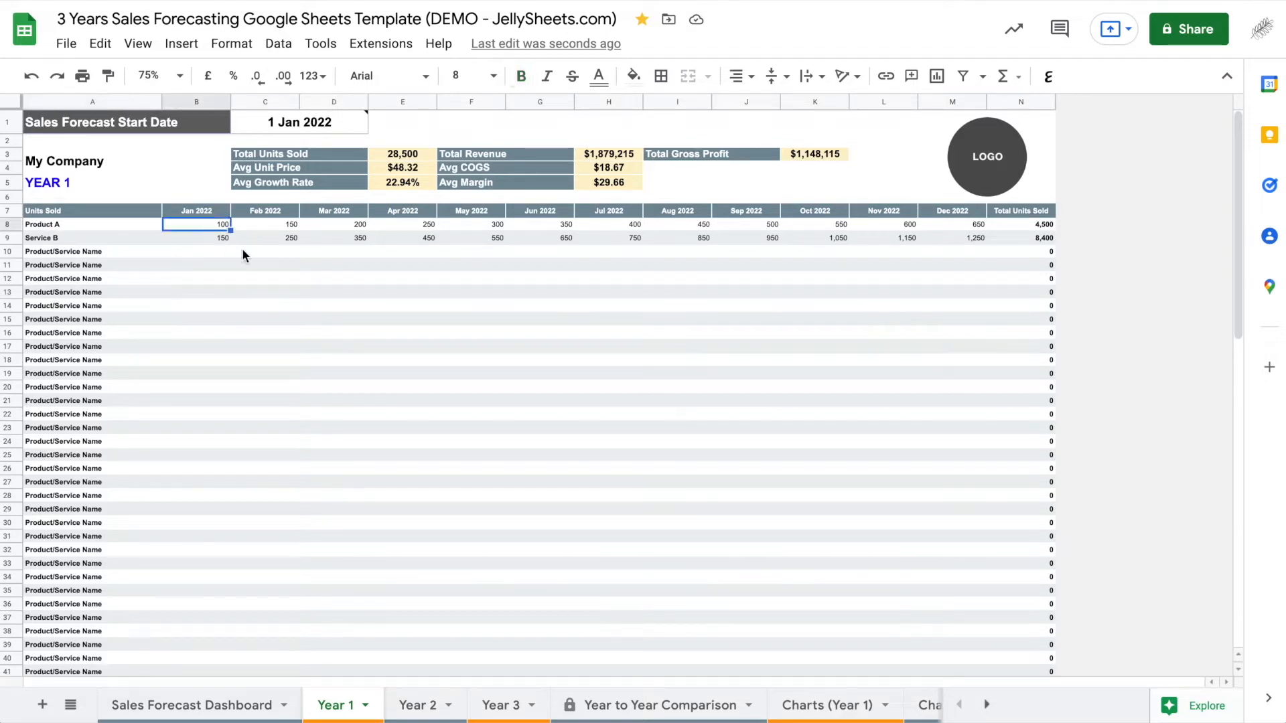
key(Right)
key(Right)
key(Right)
key(Right)
key(Right)
key(Right)
key(Right)
key(Down)
key(Left)
key(Left)
key(Left)
key(Left)
key(Left)
key(Left)
key(Left)
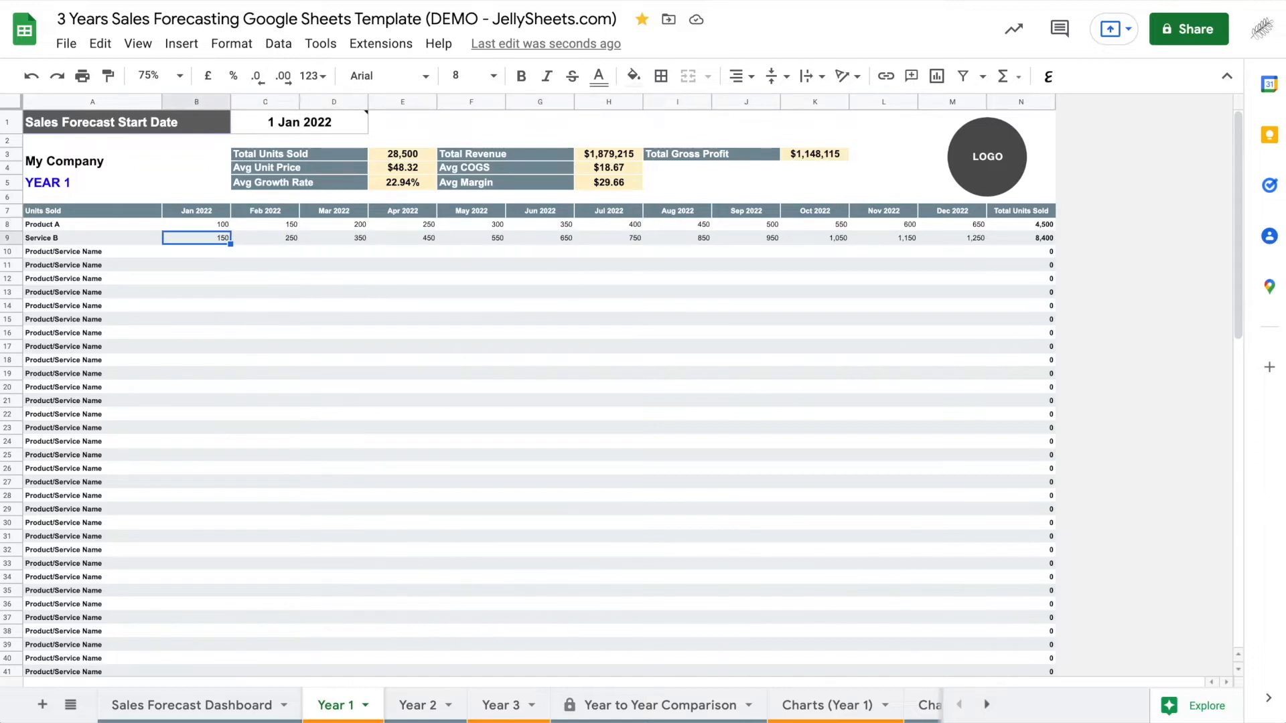
Copy Service B's units sold for Jan to Dec 2022 (B9:M9) into the same months of row 10.
key(shift+Right)
key(shift+Right)
key(shift+Right)
key(shift+Right)
key(shift+Right)
key(shift+Right)
key(shift+Right)
key(shift+Right)
key(shift+Right)
key(shift+Right)
key(shift+Right)
key(ctrl+c)
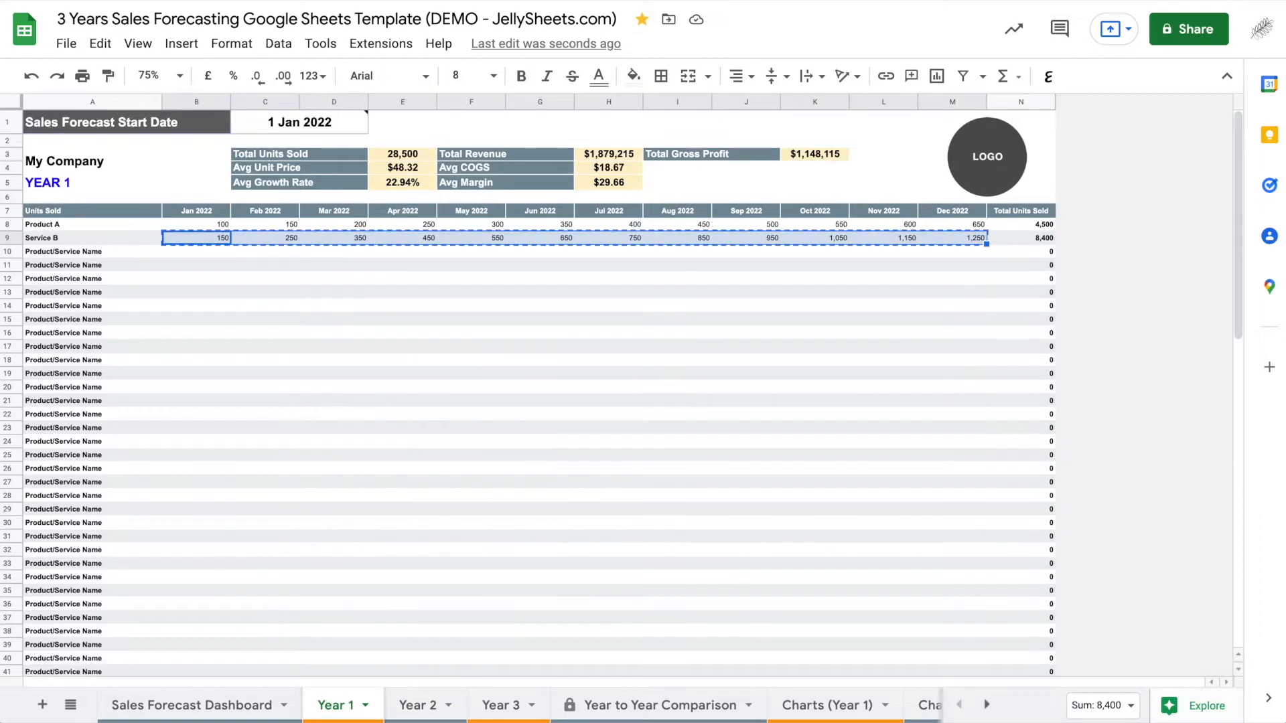
key(Down)
key(ctrl+v)
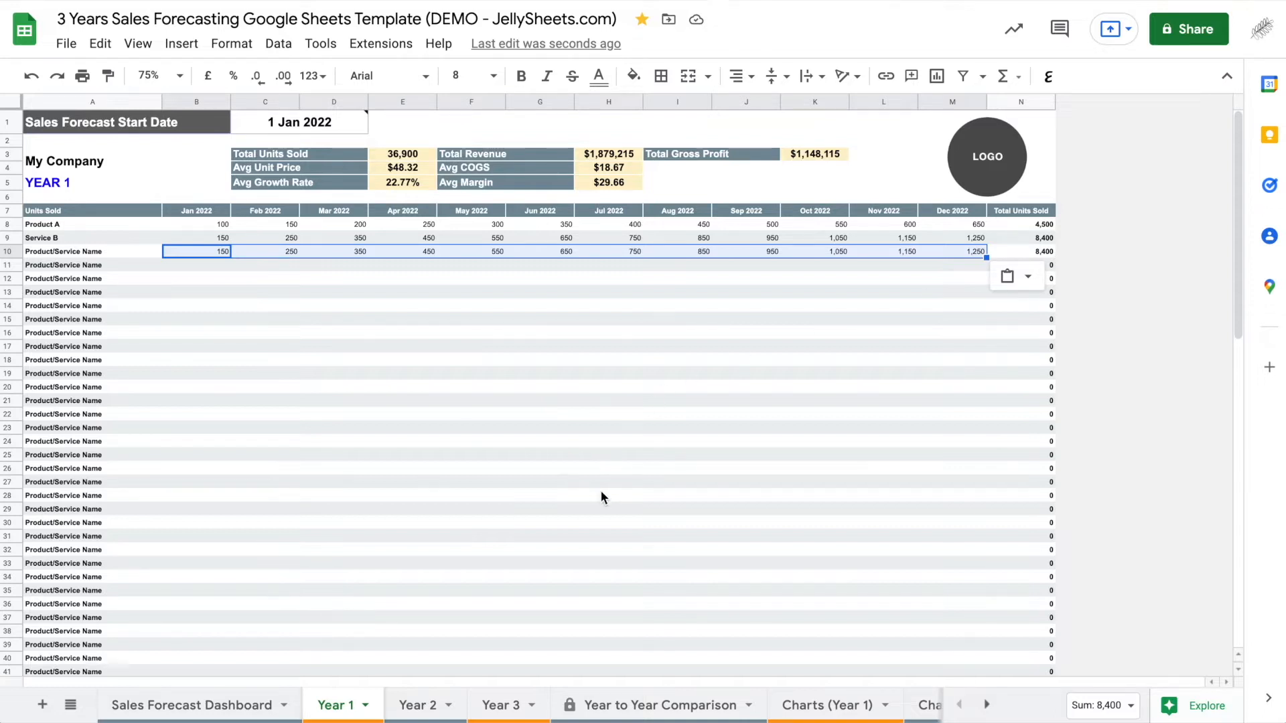
Undo the pasting of the monthly units sold into row 10.
click(365, 427)
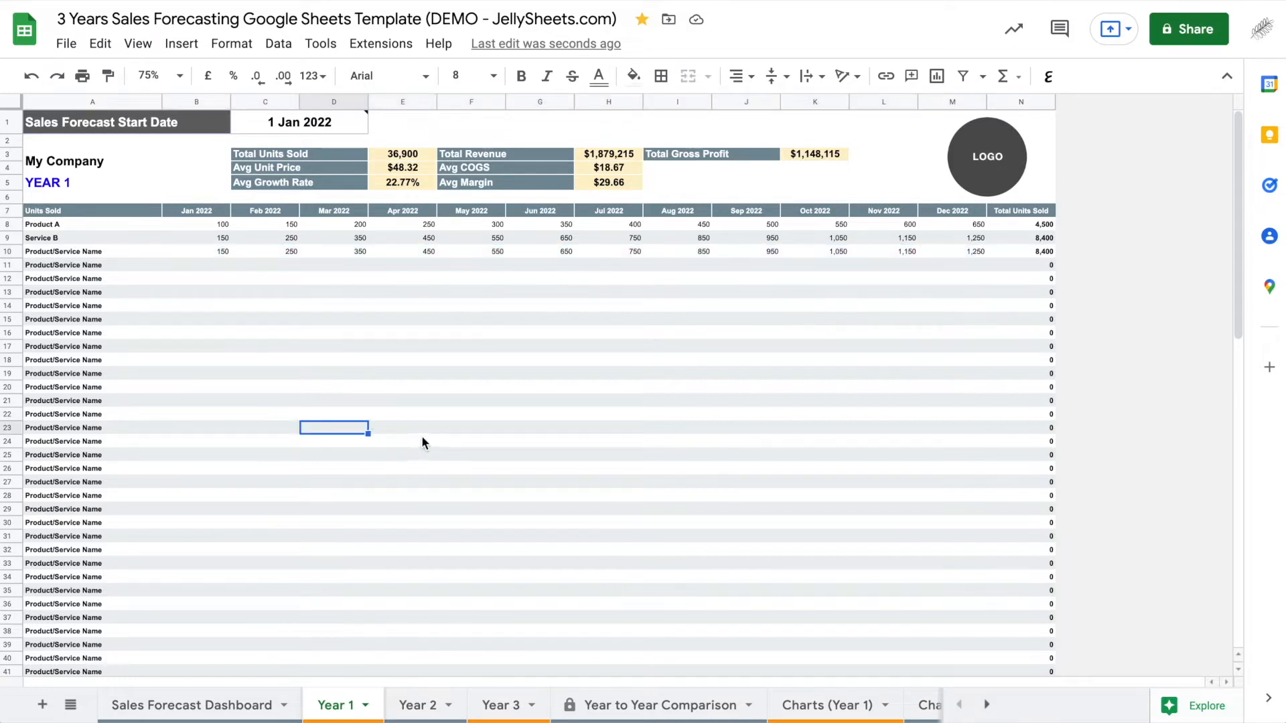
key(ctrl+z)
click(312, 359)
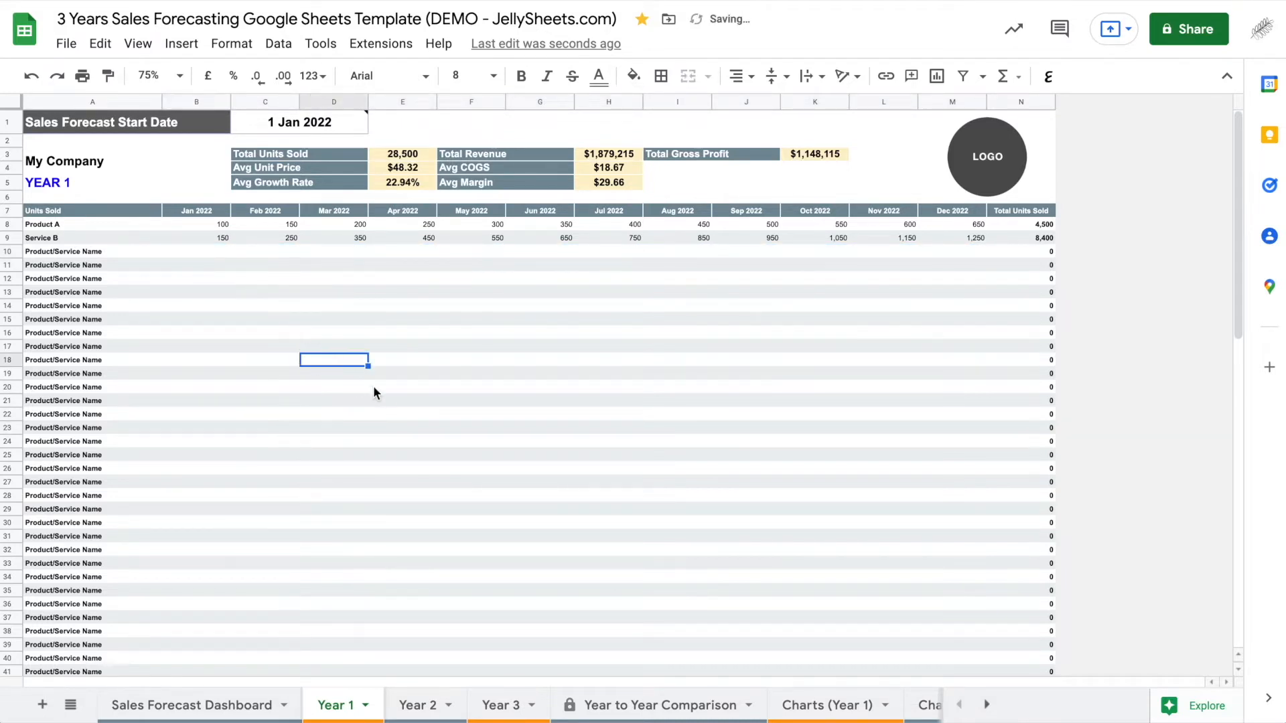
click(210, 267)
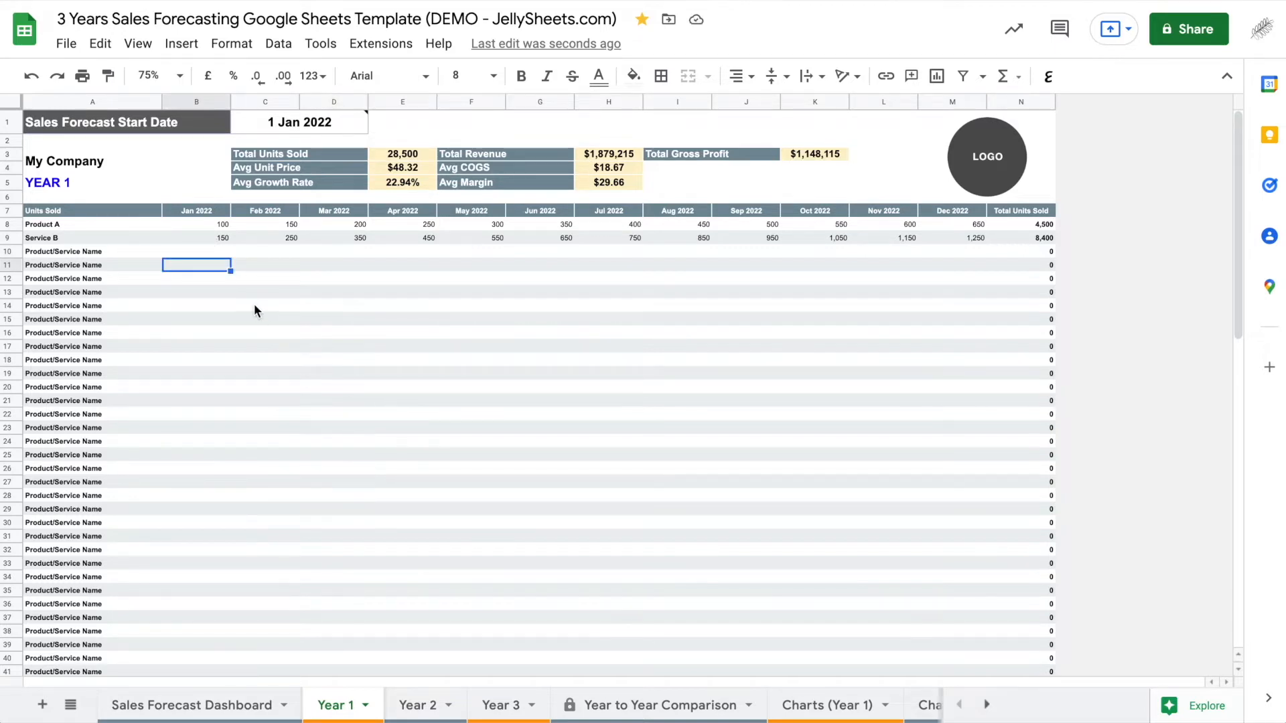
click(209, 251)
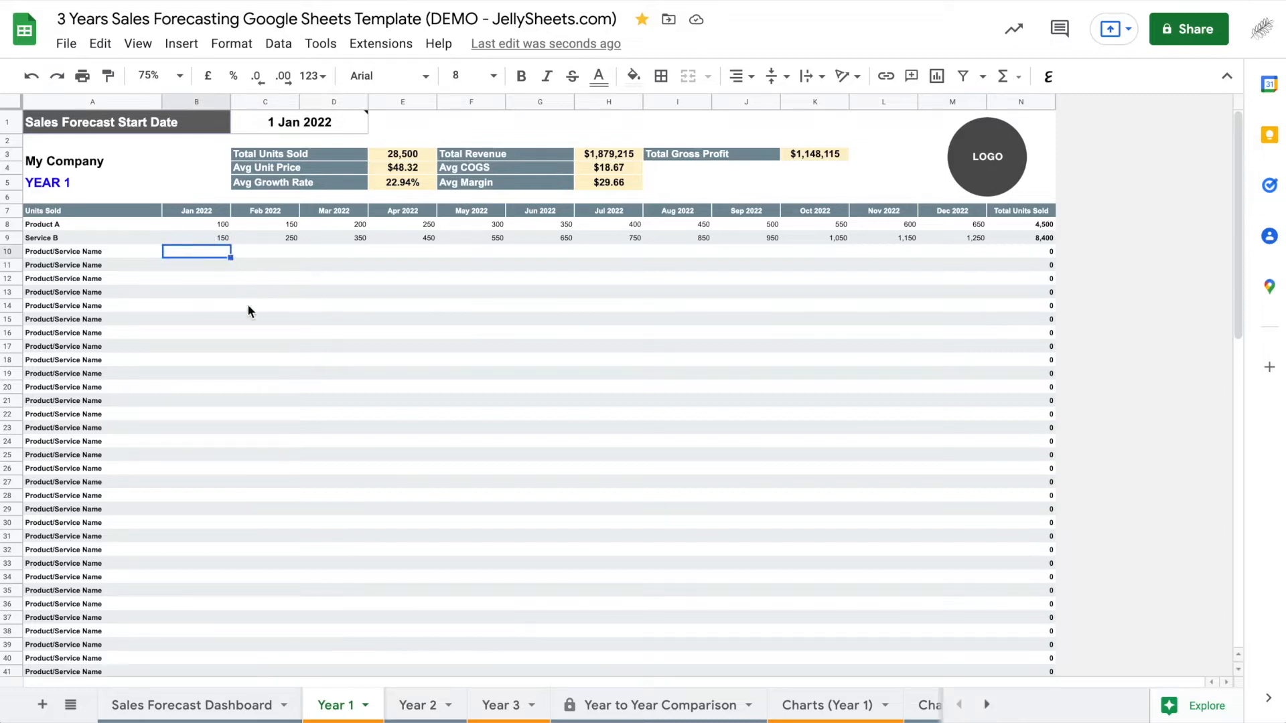
click(209, 318)
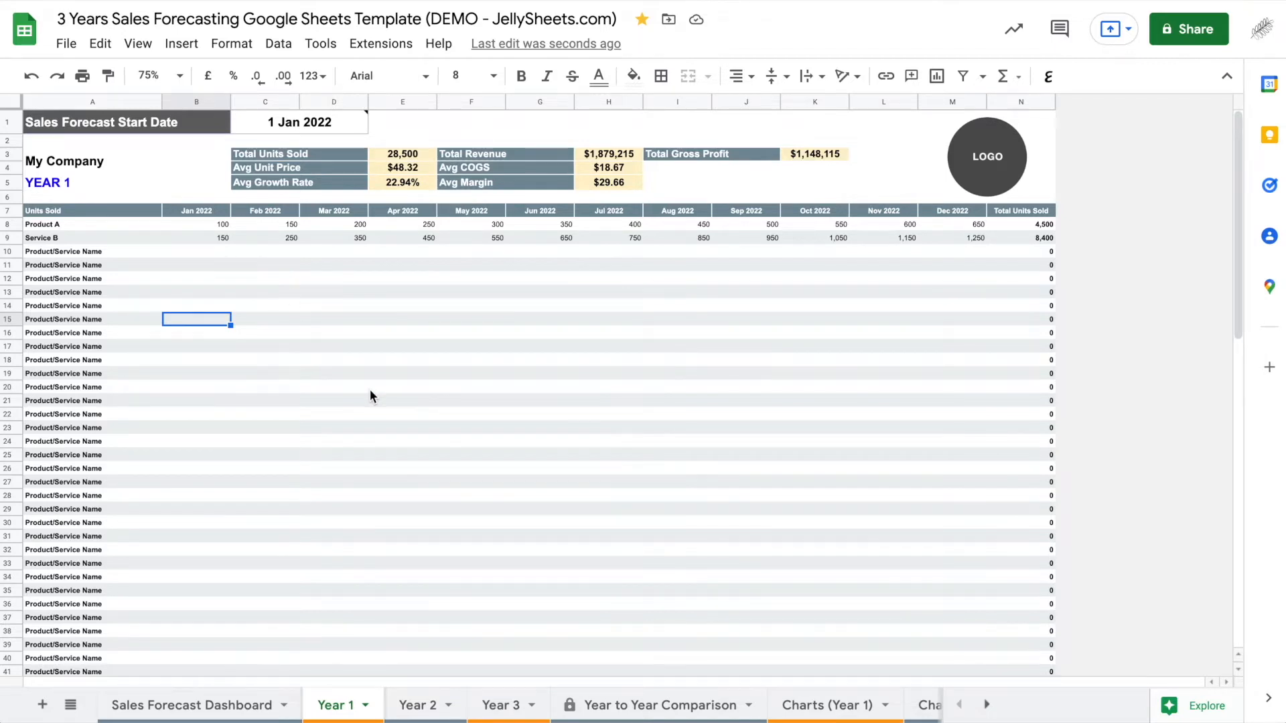
Unhide the product rows 63 to 109 in the Unit Price section of the Year 1 sheet.
scroll(368, 392, down, 10)
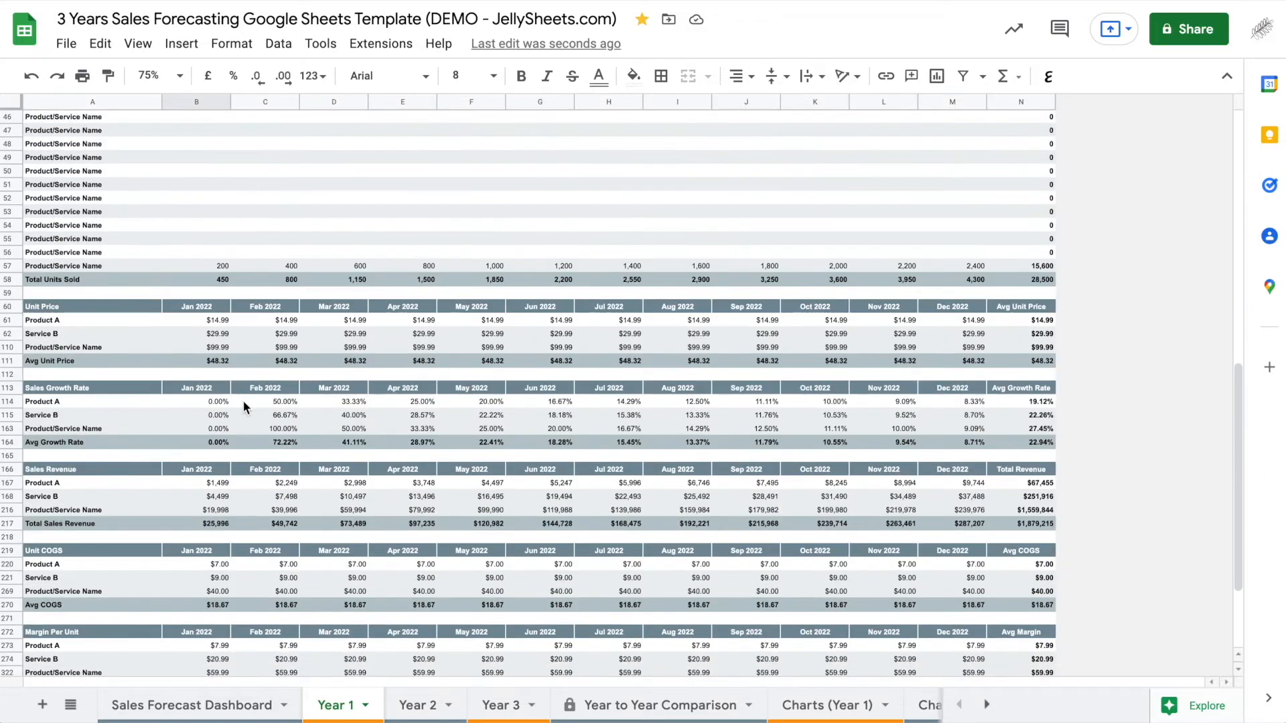
click(3, 343)
scroll(267, 440, down, 5)
scroll(266, 445, up, 15)
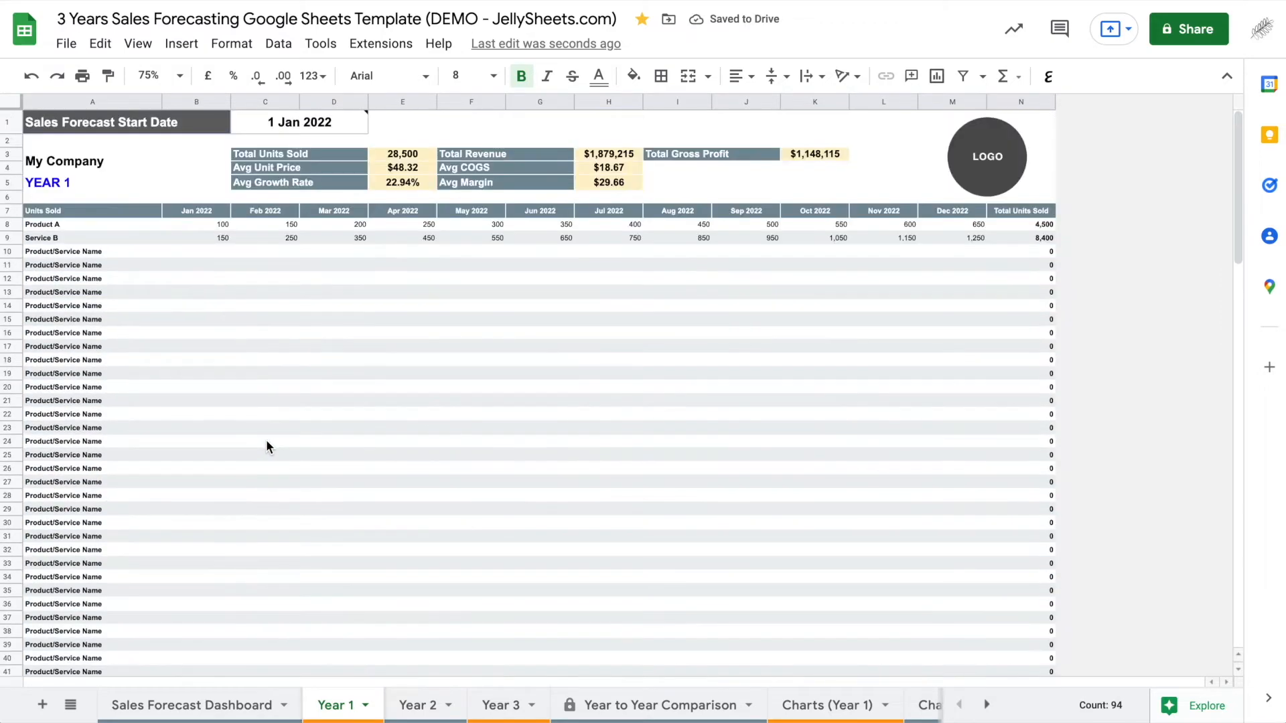
scroll(267, 441, down, 12)
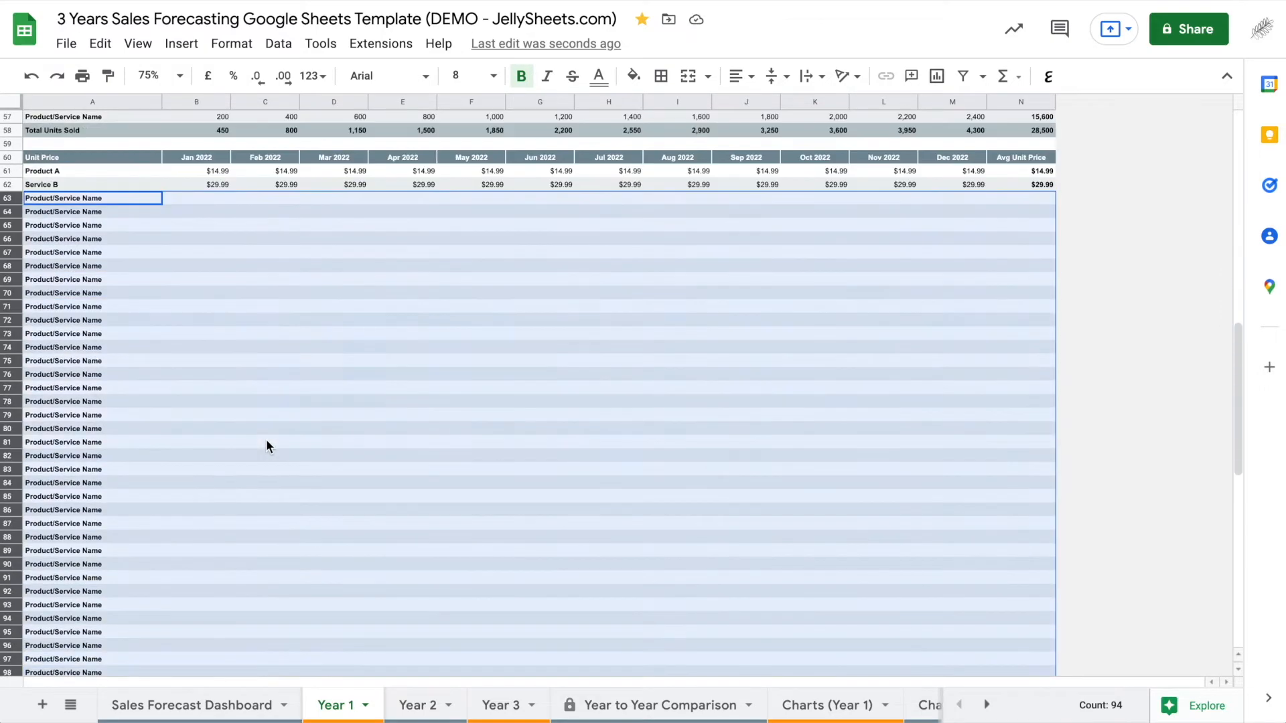
scroll(267, 445, down, 10)
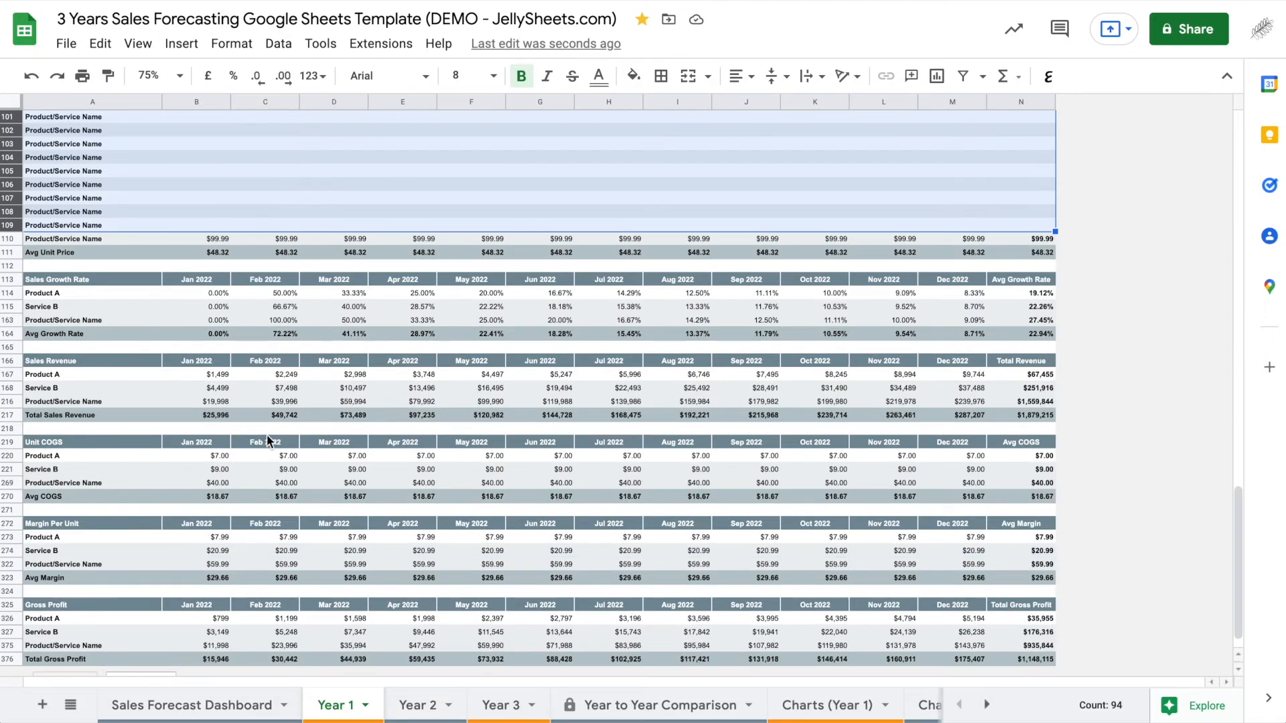
Unhide the product rows 116 to 162 in the Sales Growth Rate section.
click(4, 314)
scroll(264, 413, down, 6)
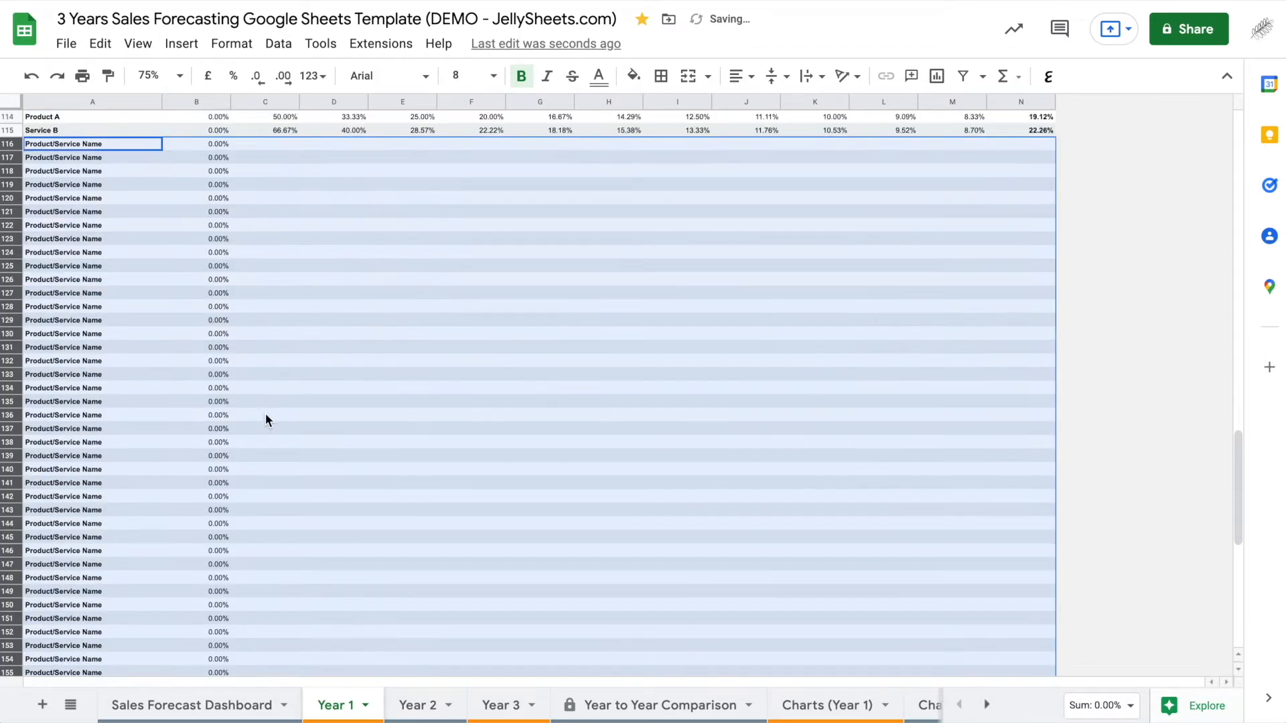
scroll(264, 412, down, 2)
scroll(264, 413, up, 5)
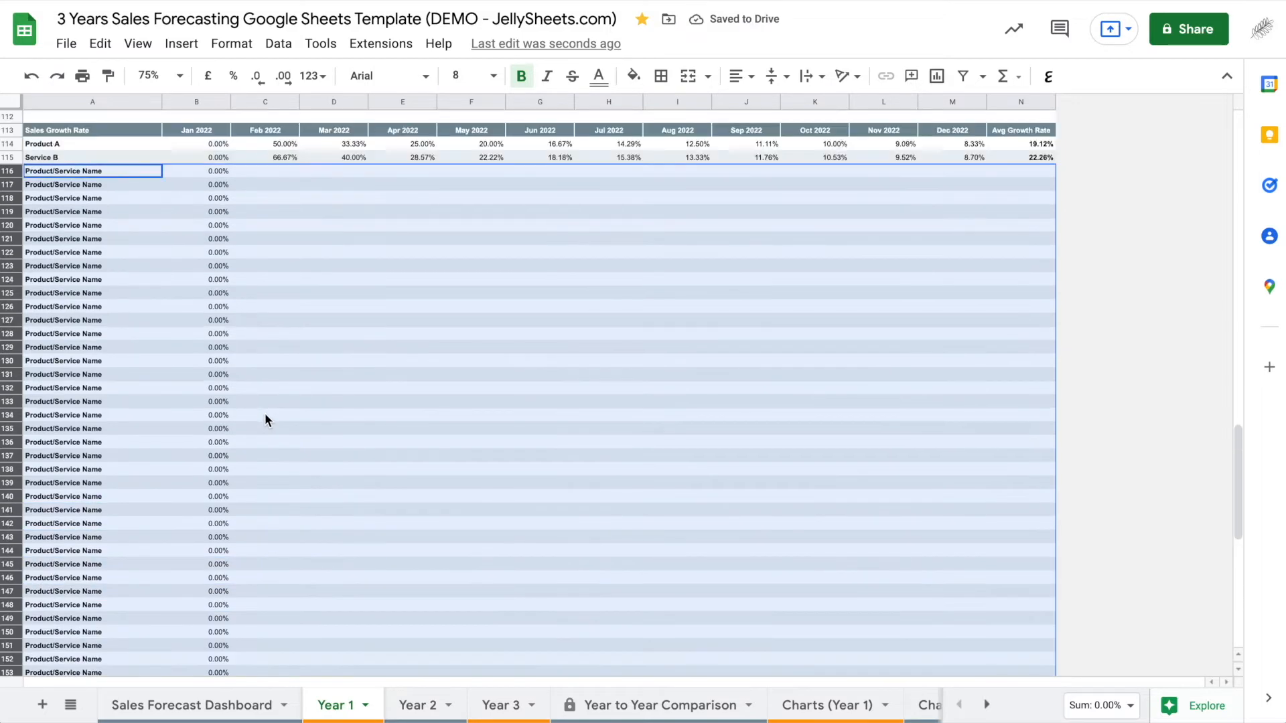
scroll(264, 412, down, 8)
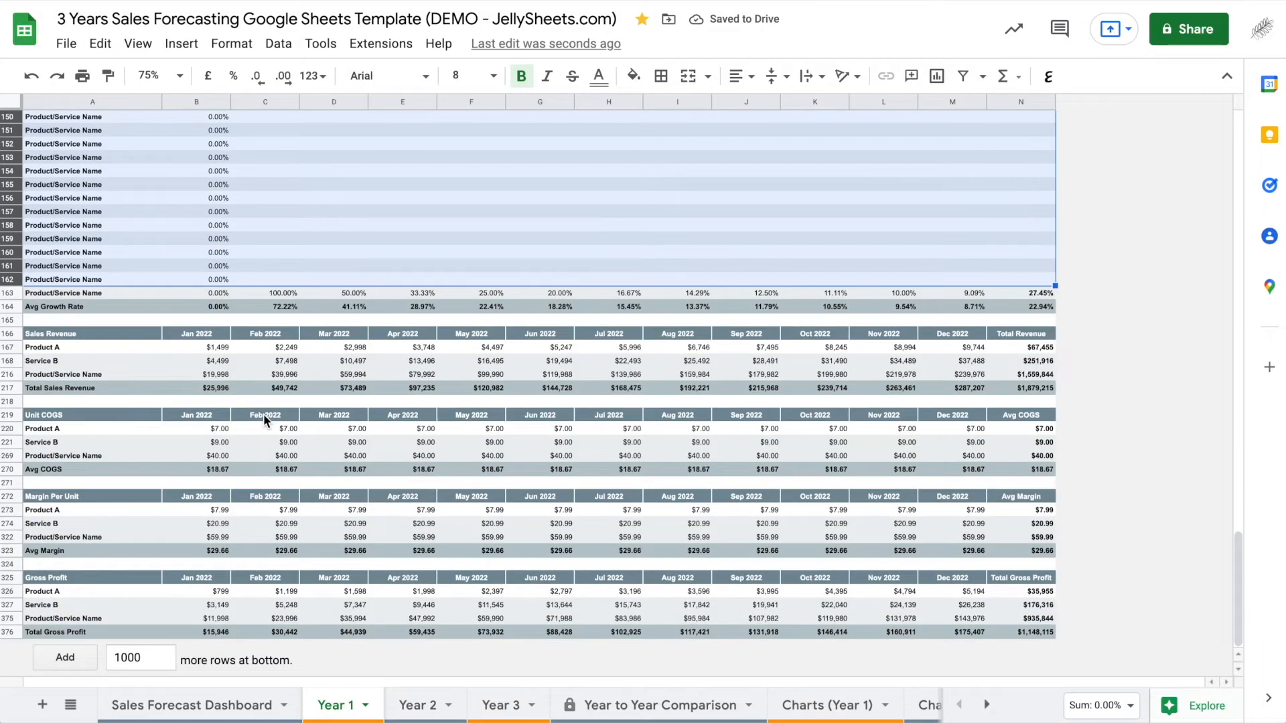
Review the expanded Units Sold and Unit Price sections, check the 3-year summary on the Sales Forecast Dashboard, and return to Year 1.
scroll(263, 414, up, 18)
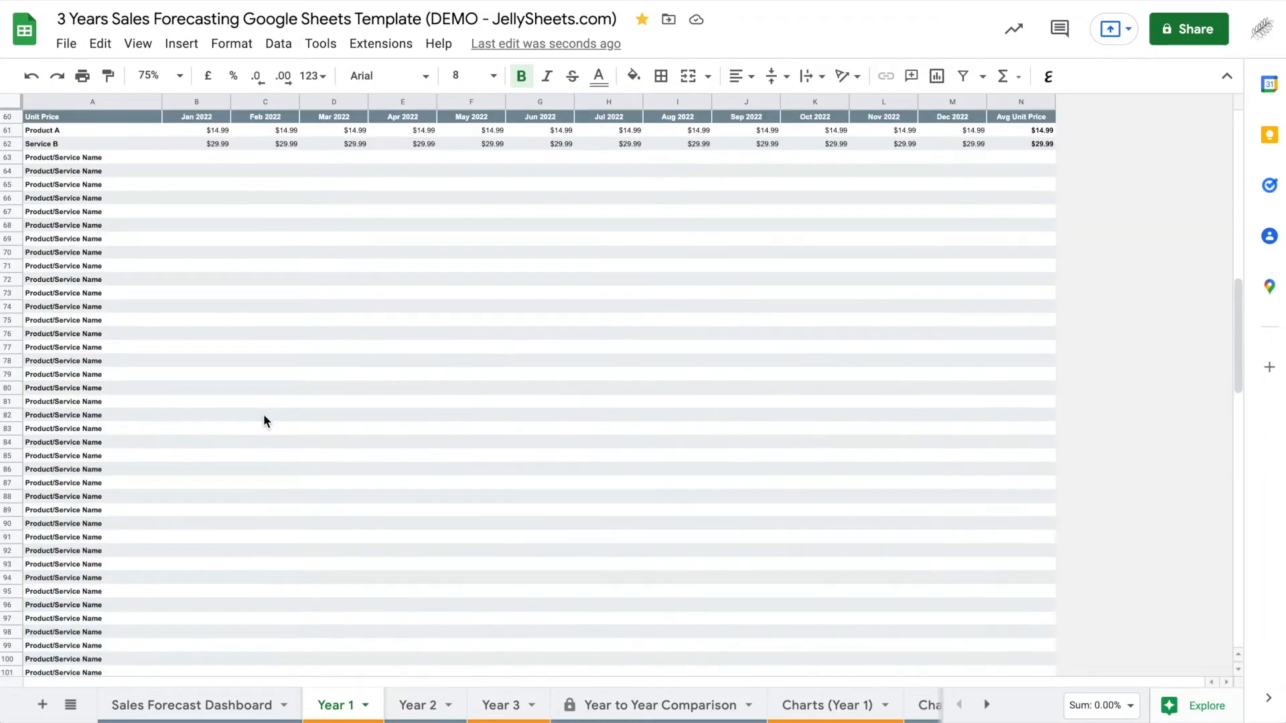
scroll(263, 414, up, 6)
scroll(264, 419, down, 6)
scroll(263, 409, up, 12)
scroll(263, 409, down, 5)
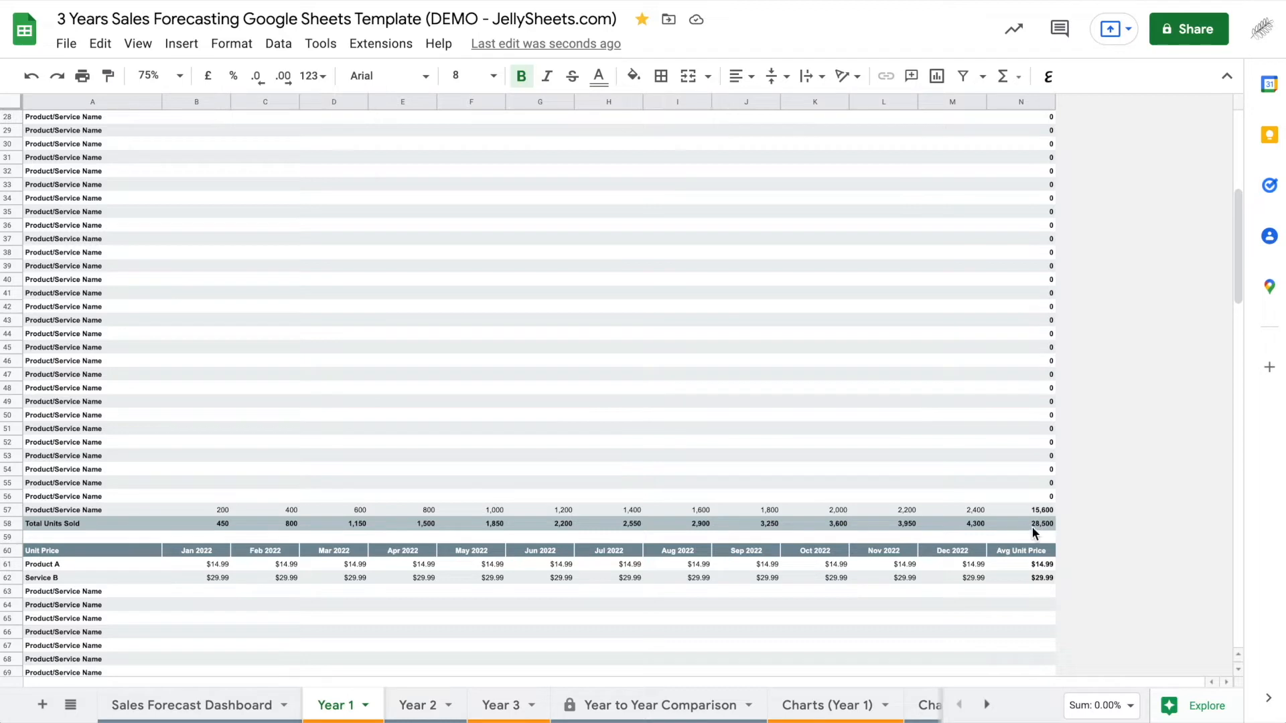
scroll(640, 504, up, 5)
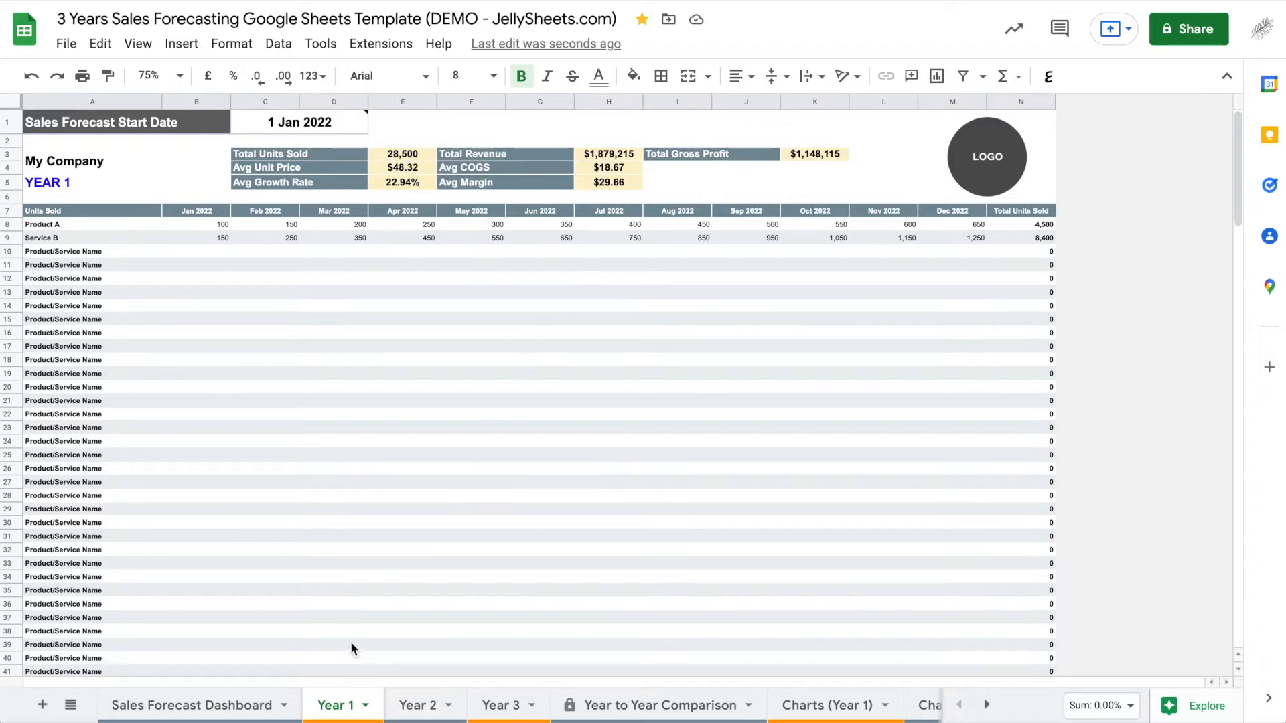
click(215, 709)
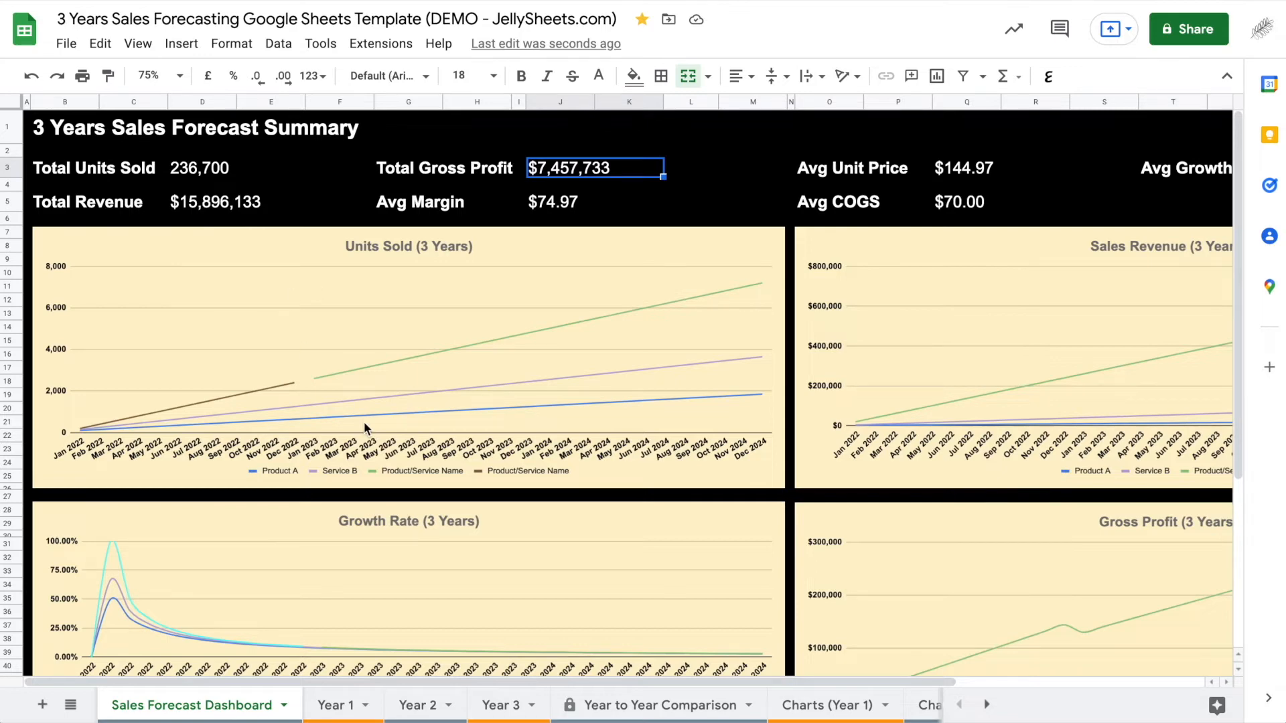
click(339, 707)
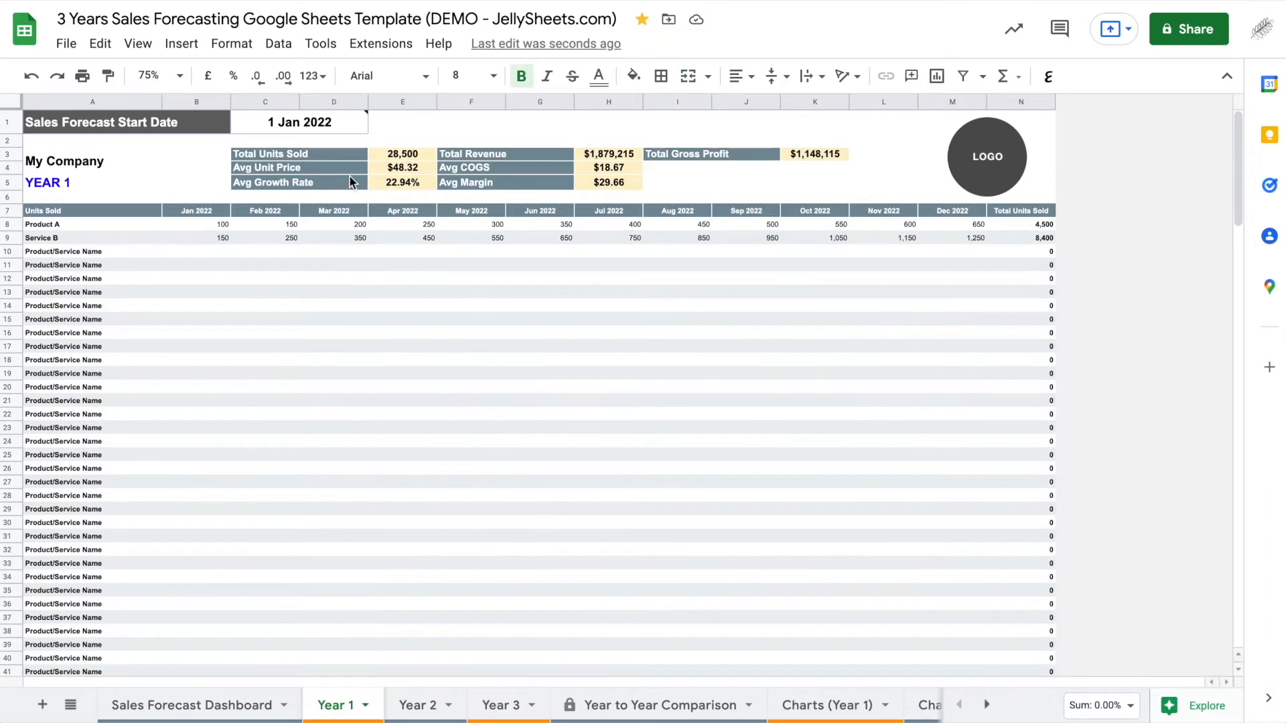
click(59, 183)
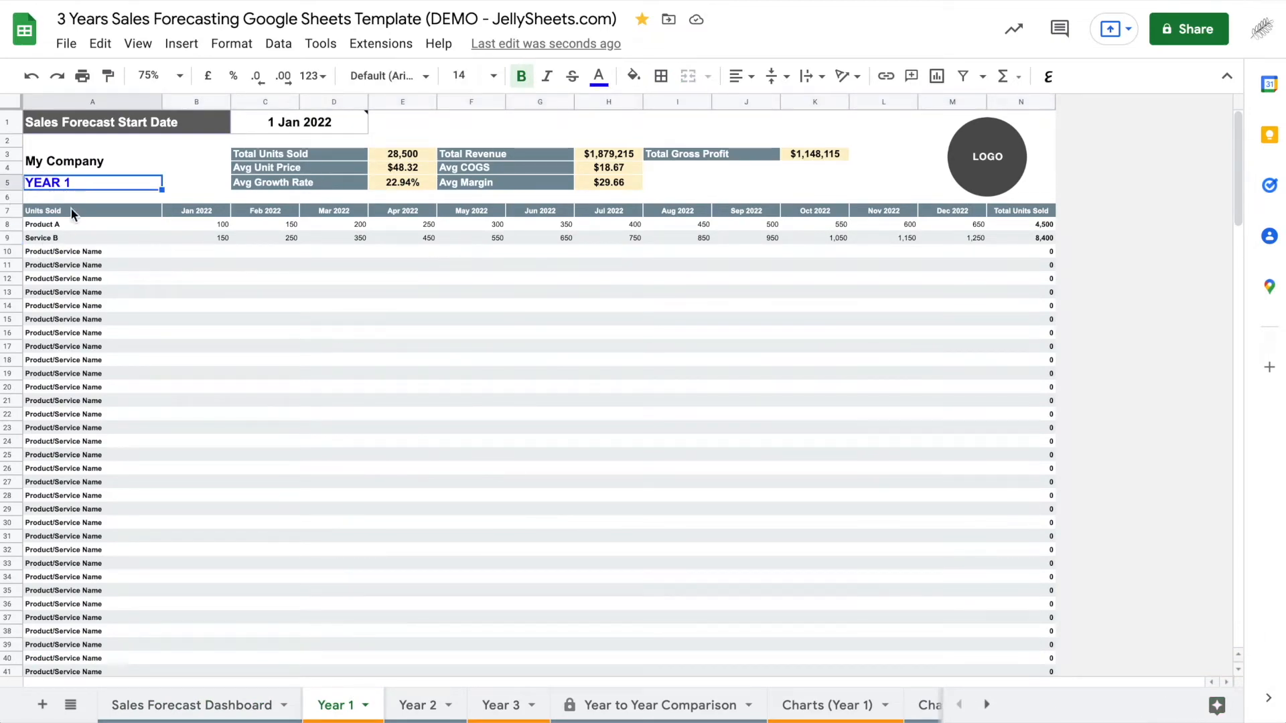
Hide the unused product rows 10 to 56 in the Units Sold section of Year 1.
click(8, 252)
scroll(192, 380, down, 5)
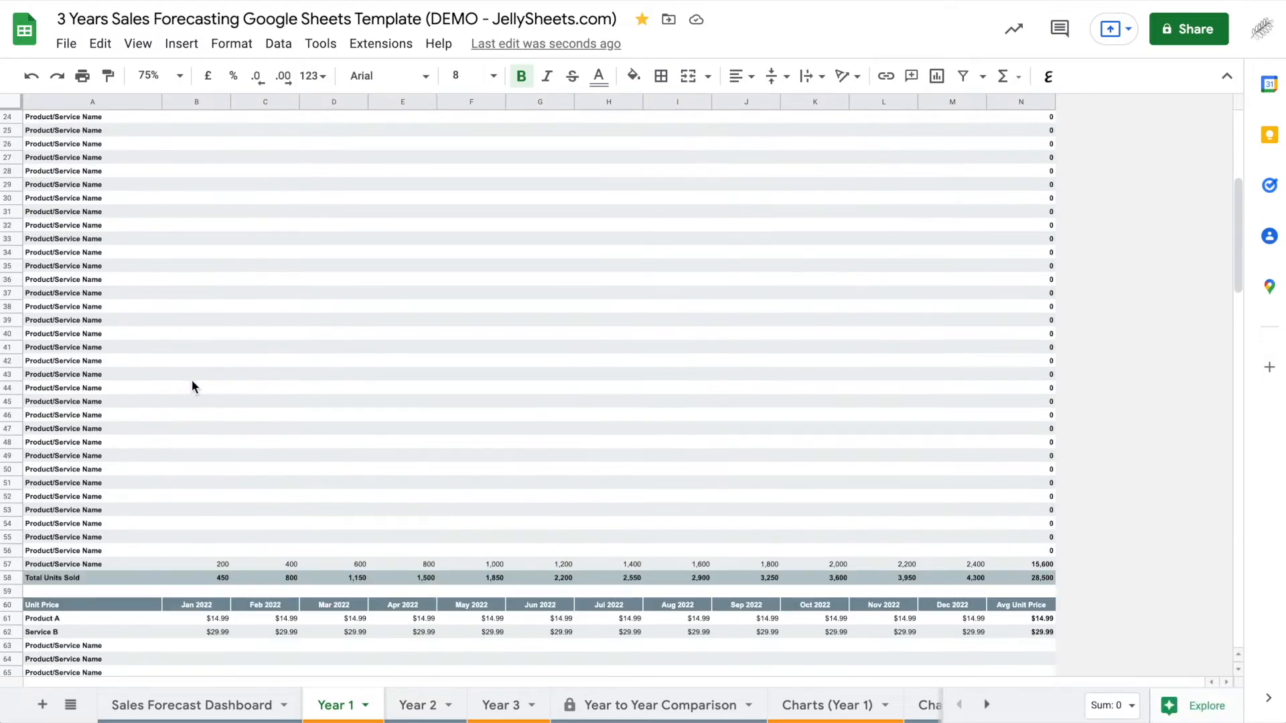
shift+click(6, 551)
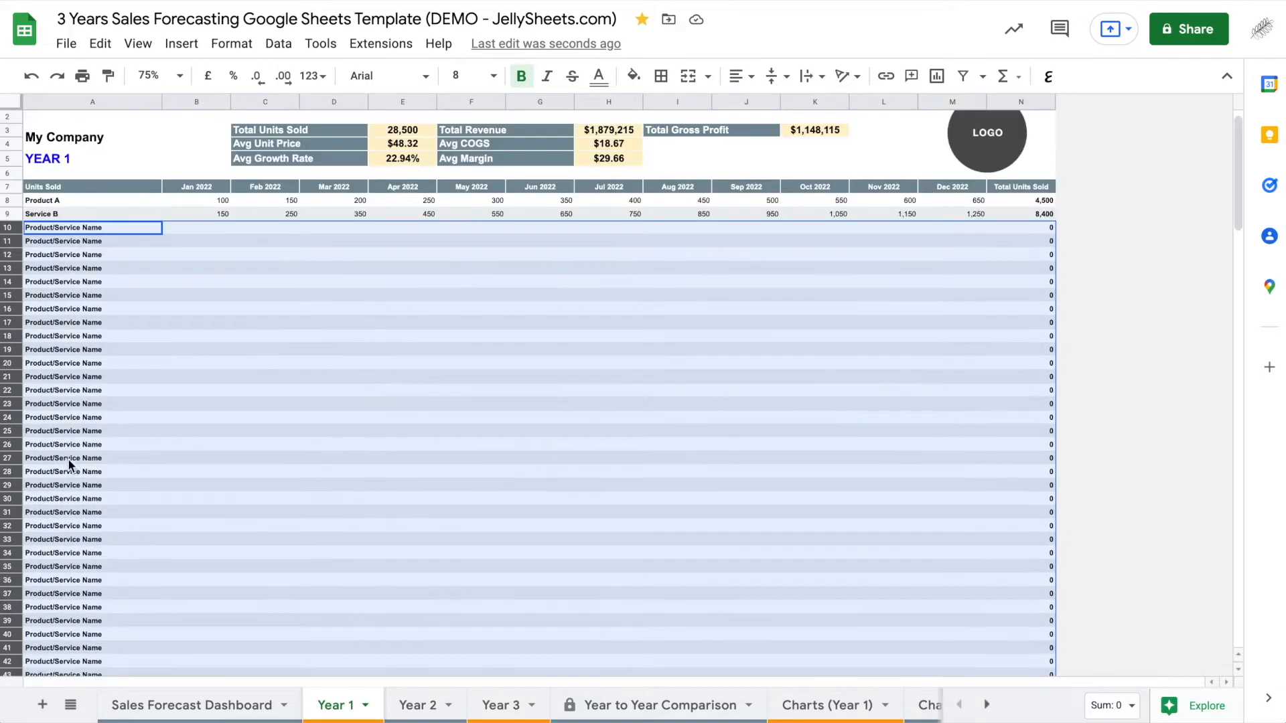
right_click(12, 444)
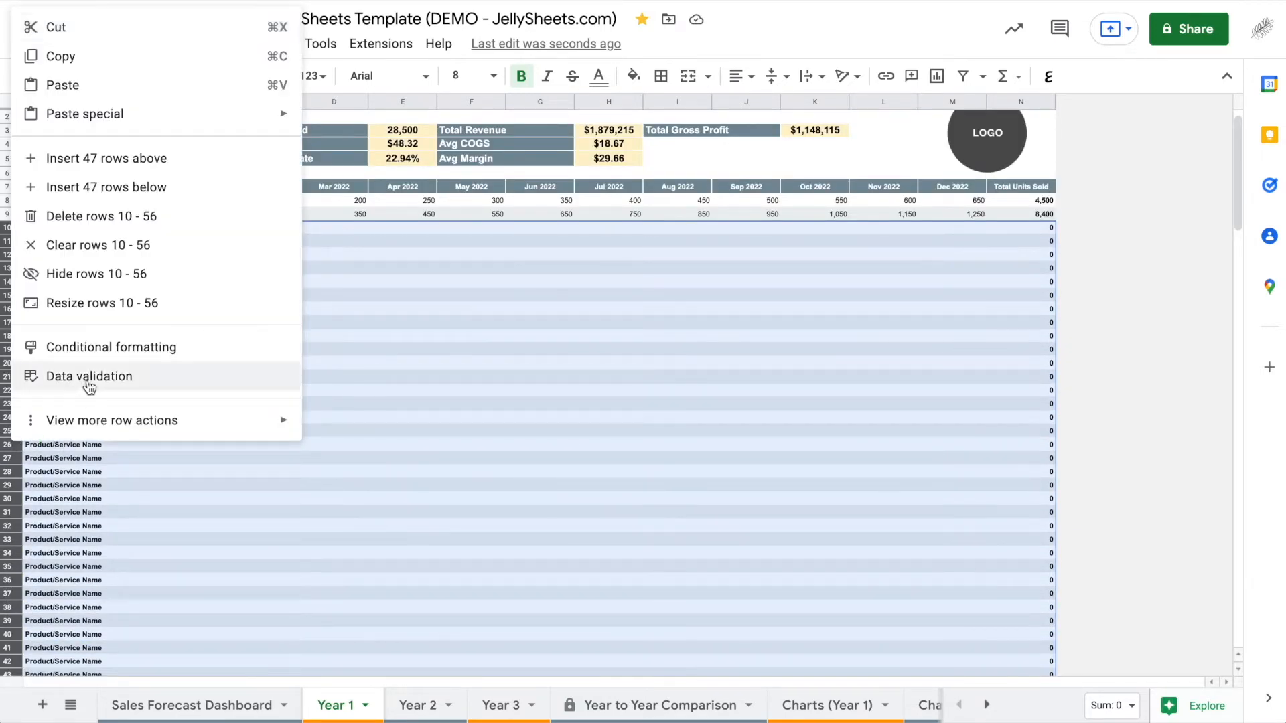
click(72, 280)
click(180, 337)
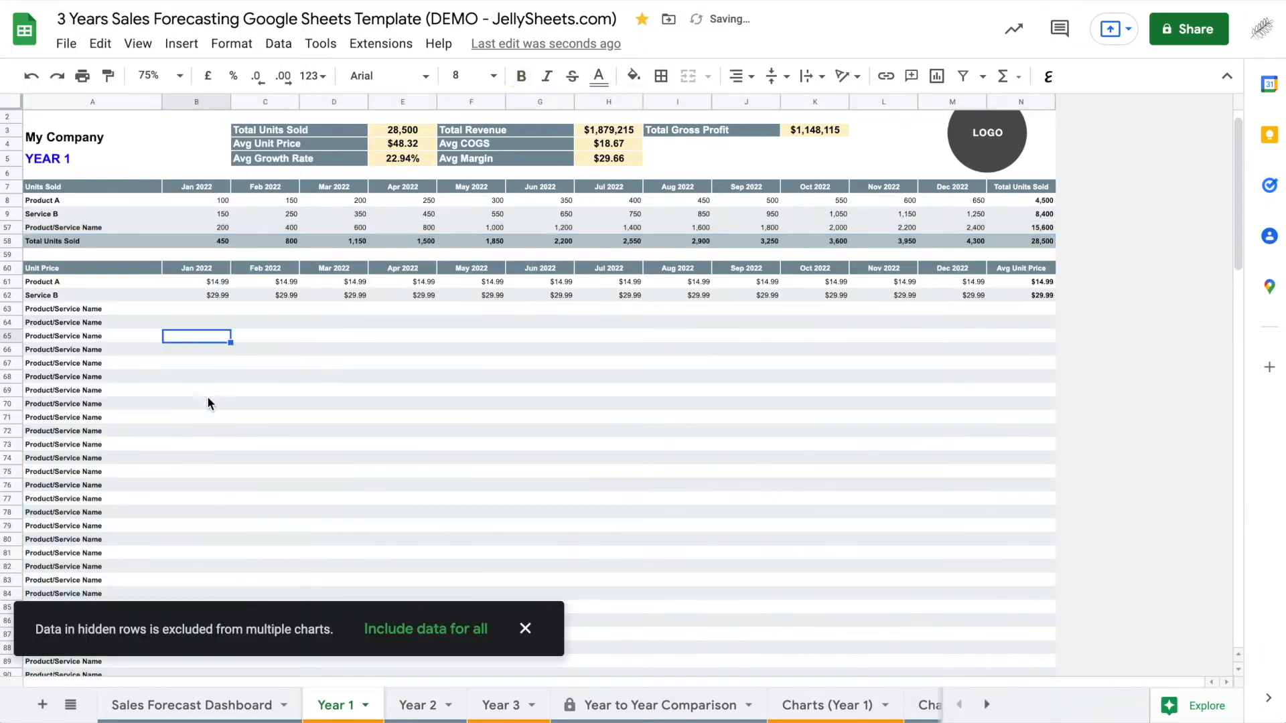
Hide the unused product rows 63 to 109 in the Unit Price section.
click(9, 310)
scroll(131, 413, down, 8)
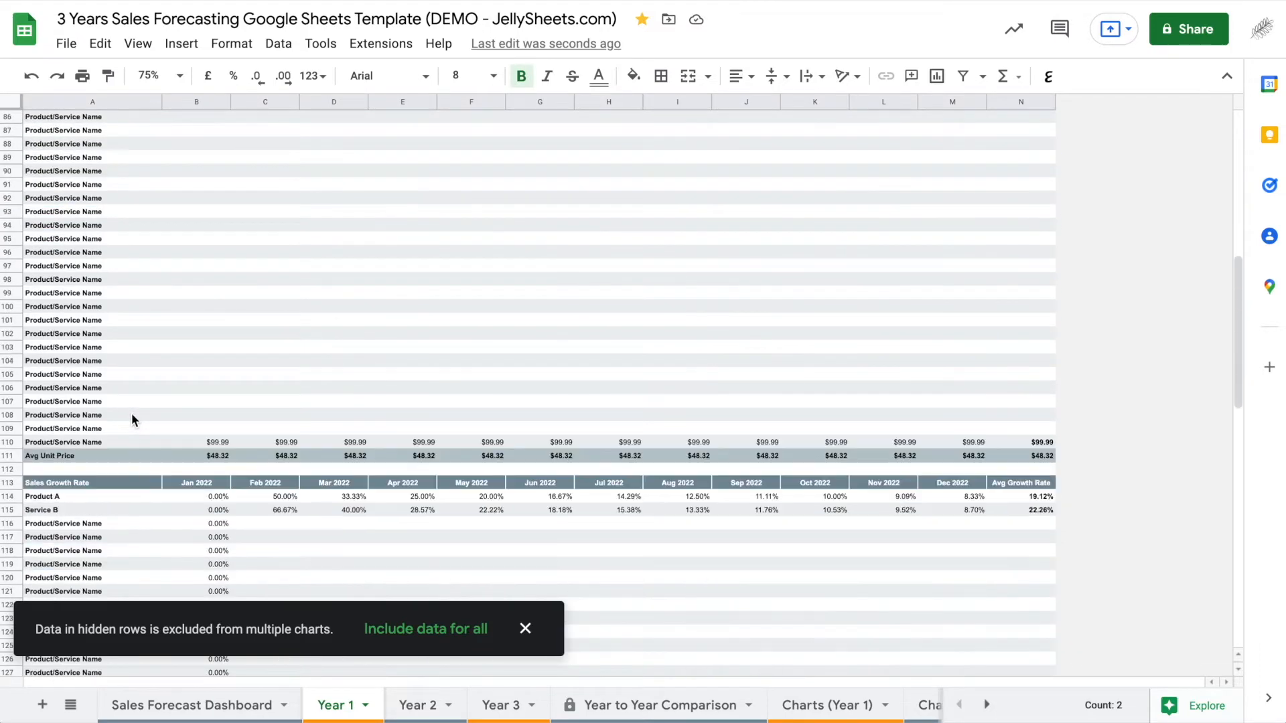
shift+click(7, 429)
scroll(128, 420, up, 9)
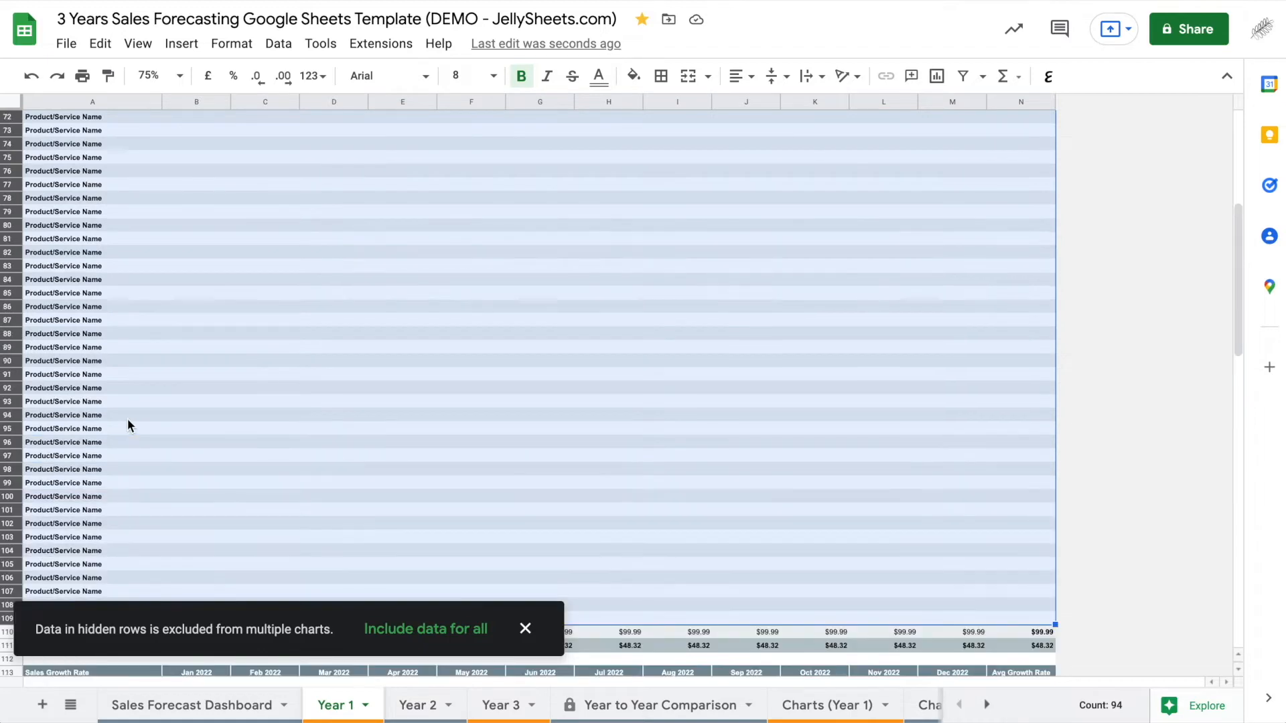
right_click(5, 376)
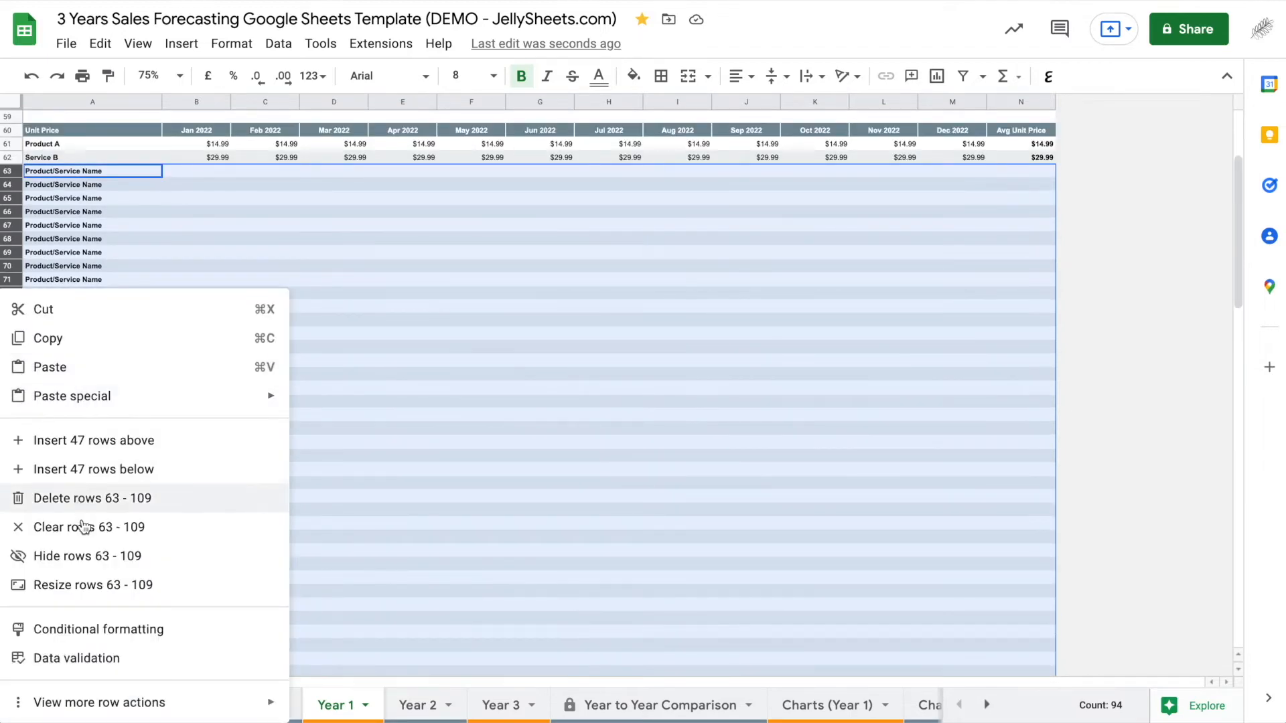
click(87, 558)
scroll(252, 468, up, 3)
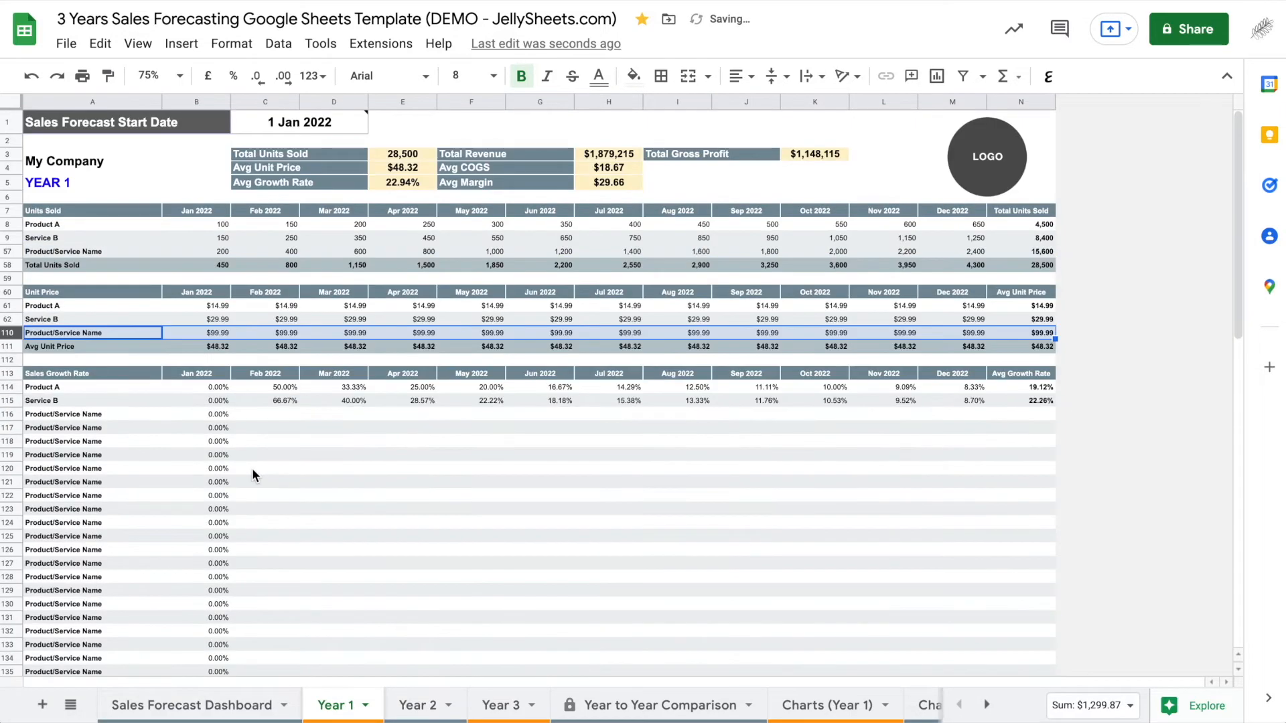
Hide the unused product rows 116 to 162 in the Sales Growth Rate section and dismiss the notice about hidden chart data.
scroll(85, 488, down, 5)
scroll(85, 488, up, 4)
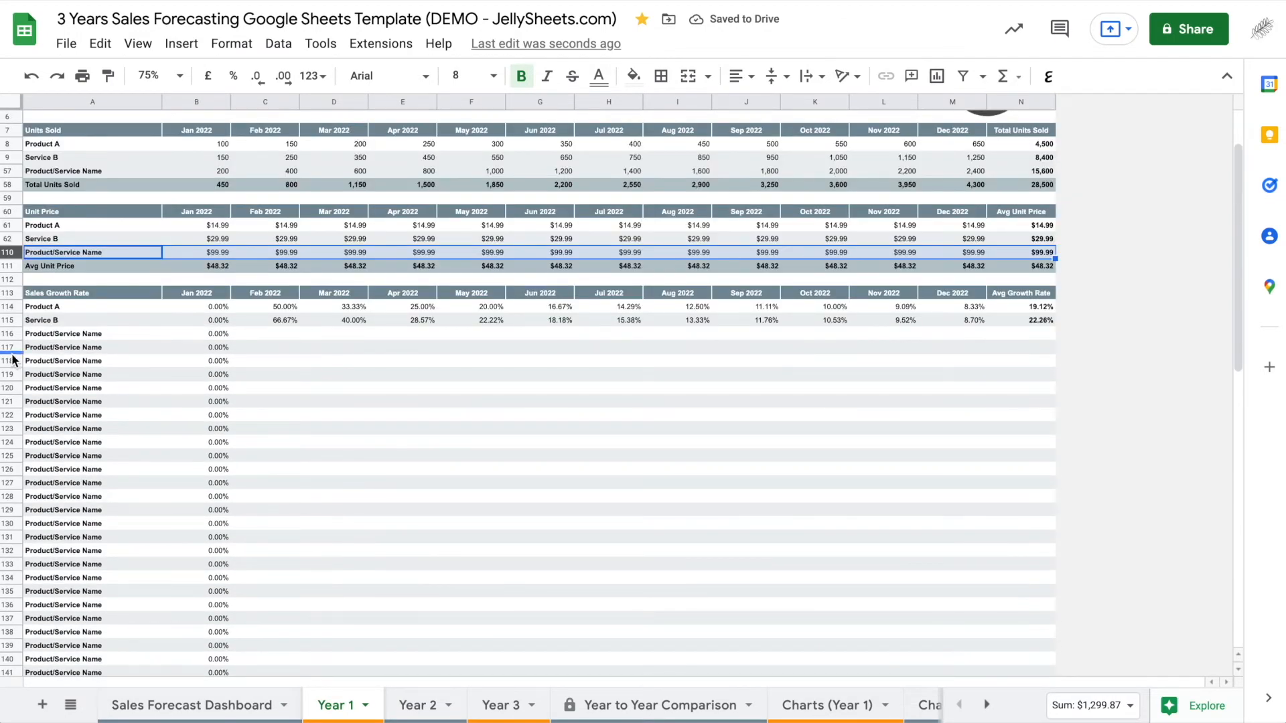
click(8, 336)
scroll(98, 465, down, 6)
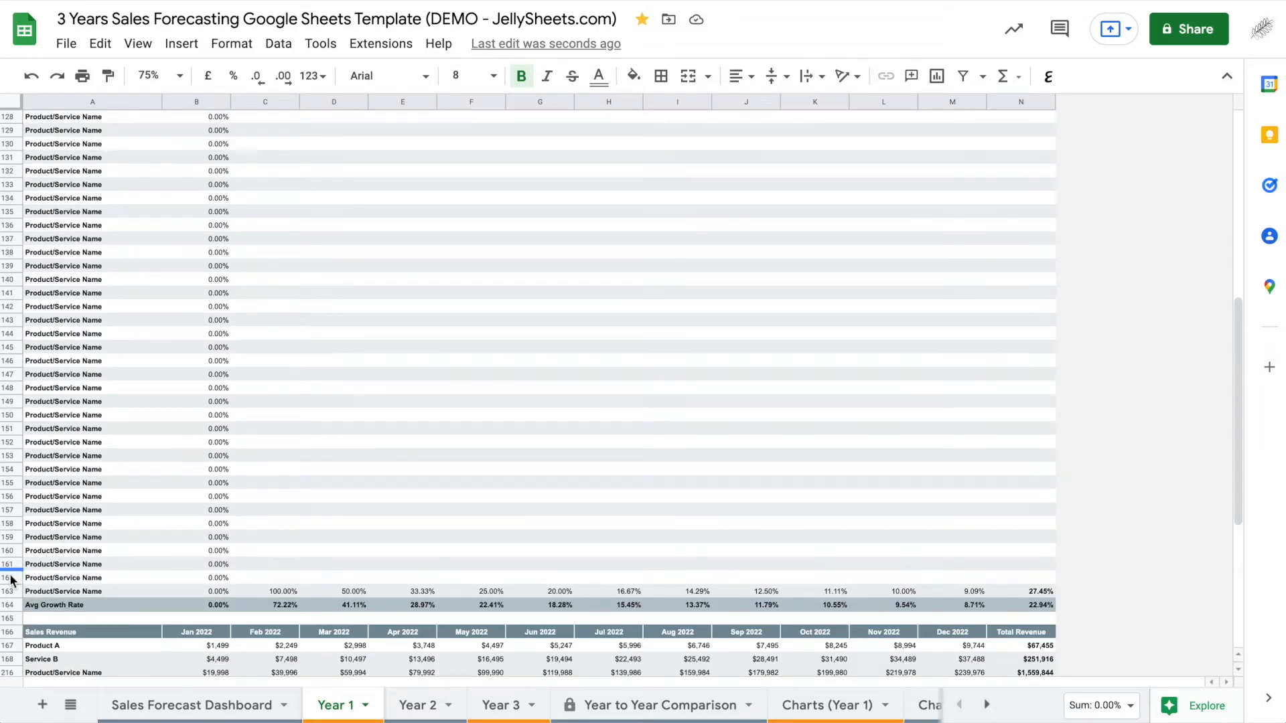
shift+click(9, 578)
scroll(110, 523, up, 1)
scroll(109, 523, up, 5)
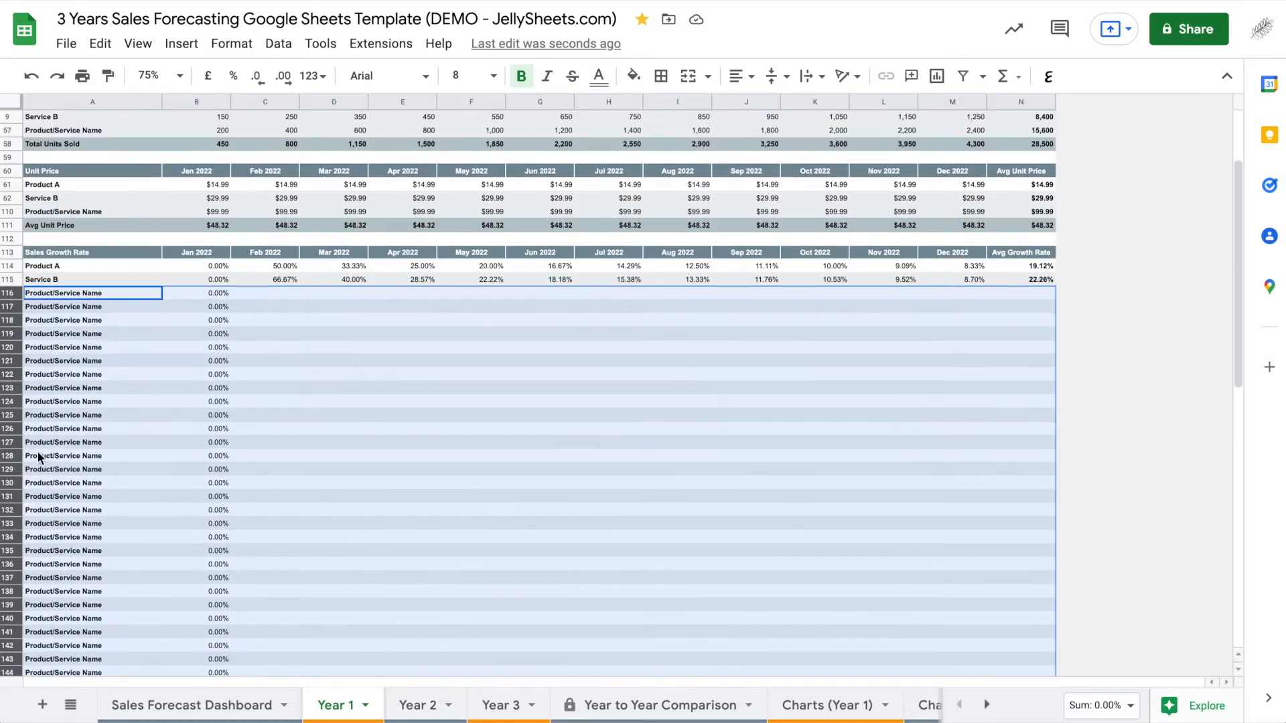
right_click(10, 444)
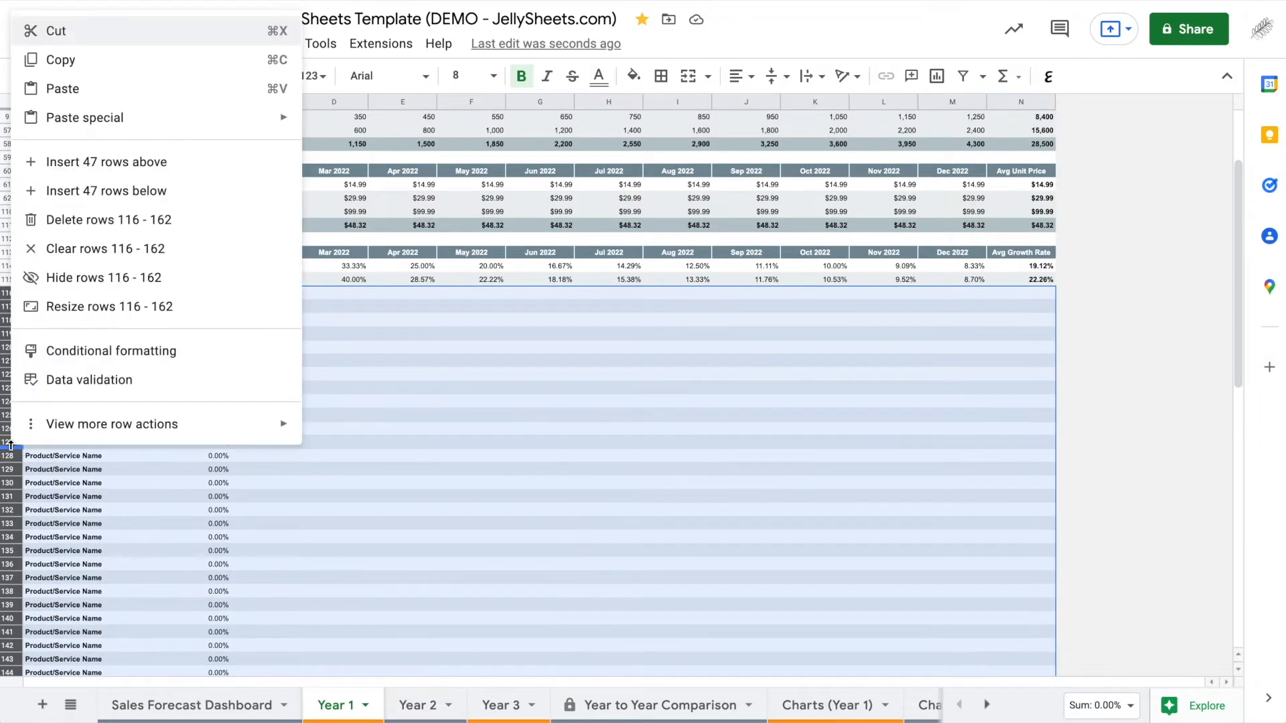
click(94, 278)
scroll(348, 411, up, 3)
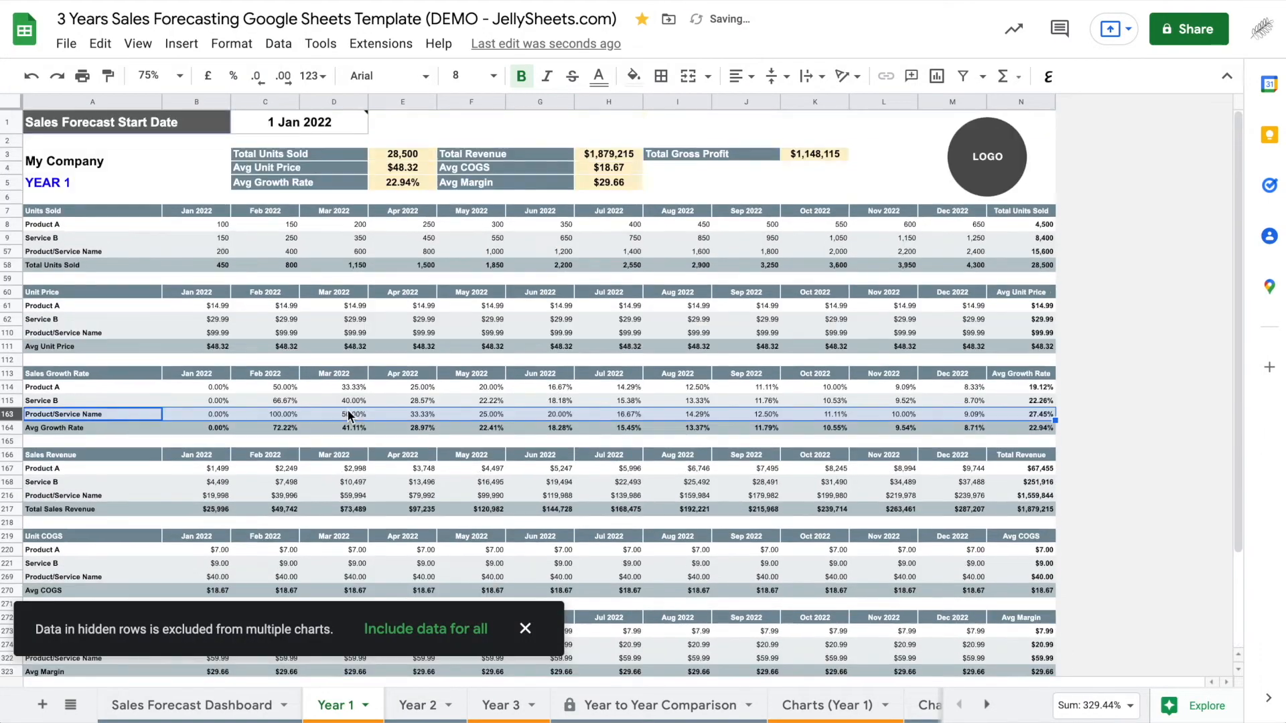
click(308, 332)
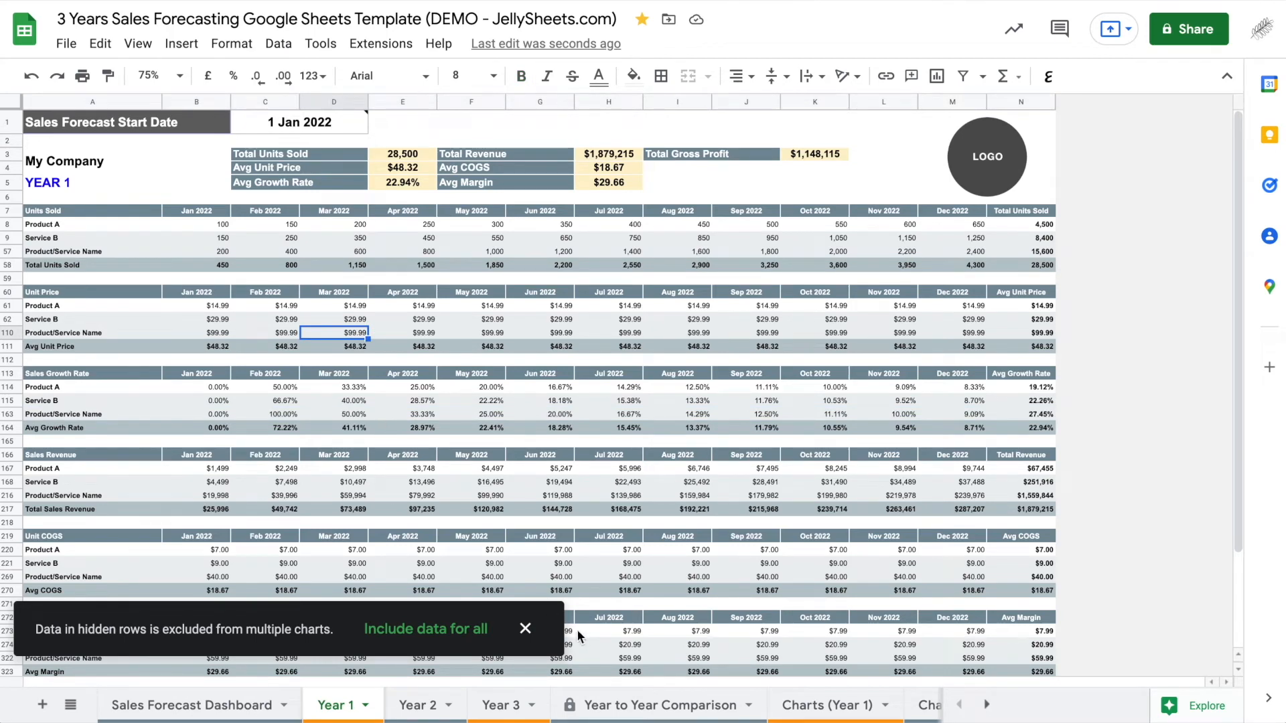
click(525, 629)
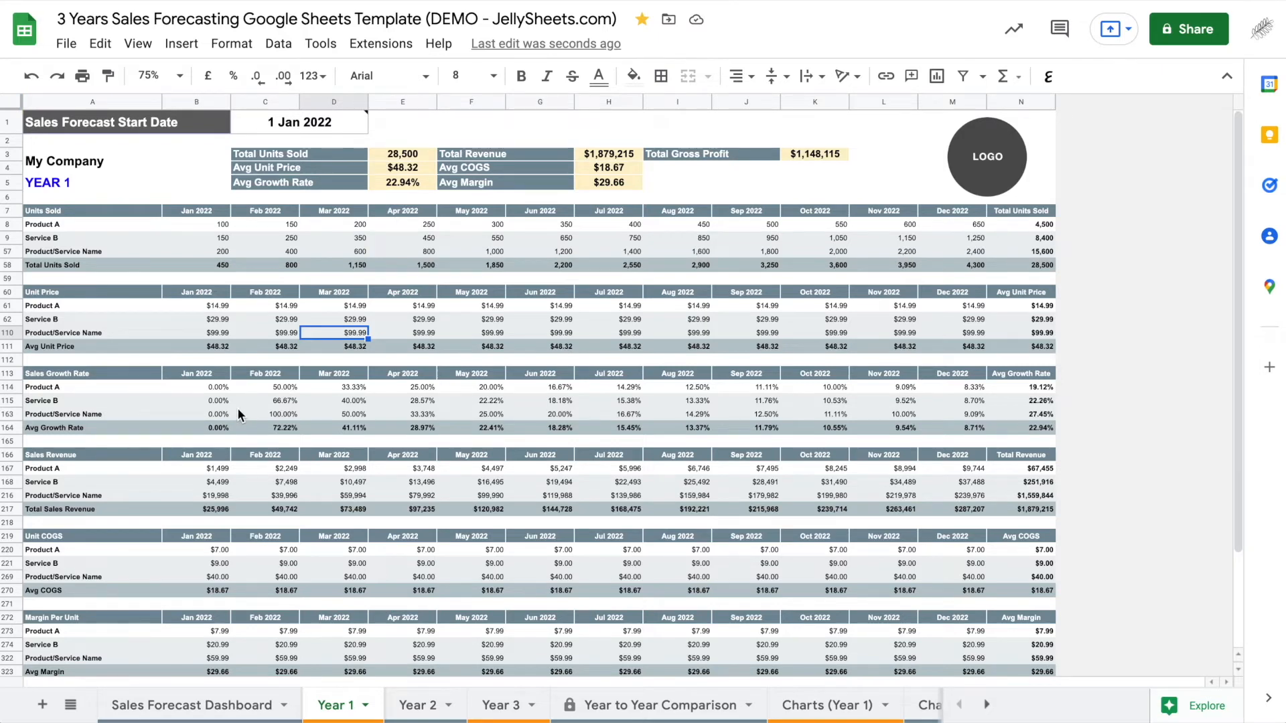
Examine the condensed Year 1 sections down to Gross Profit, and open the Year 2 sheet to look over its sections.
scroll(276, 452, down, 1)
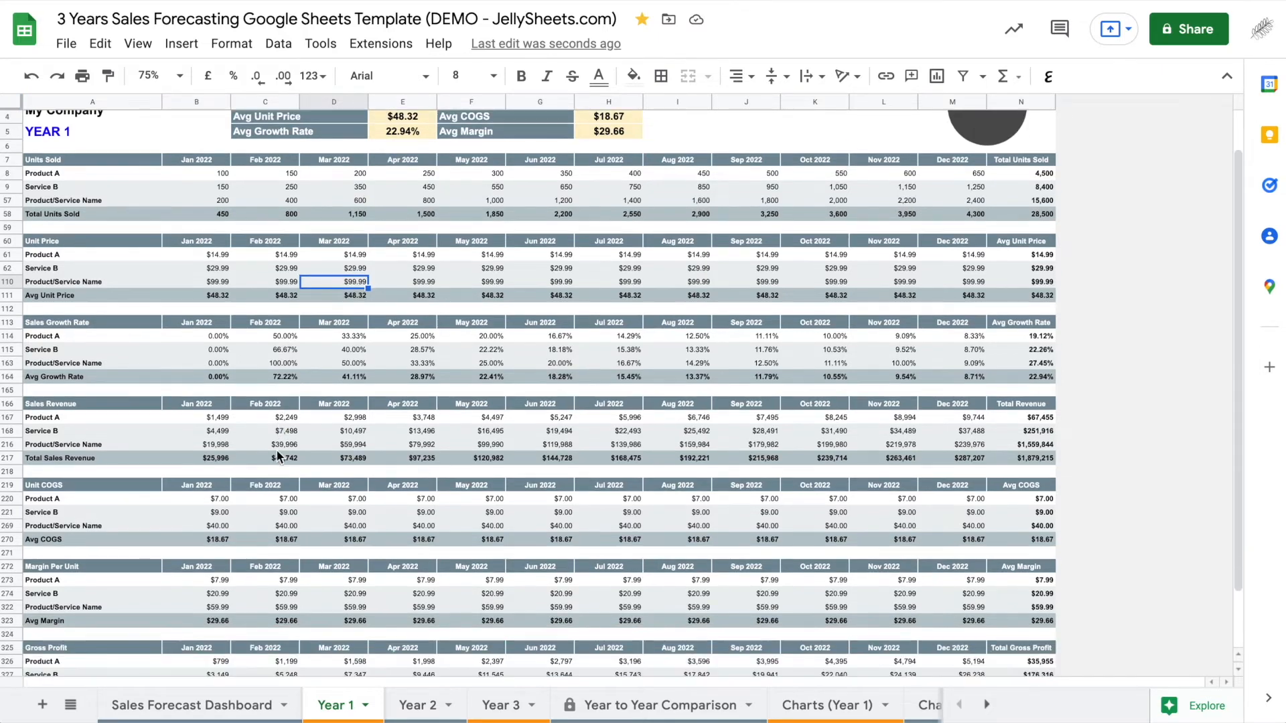
scroll(278, 455, down, 2)
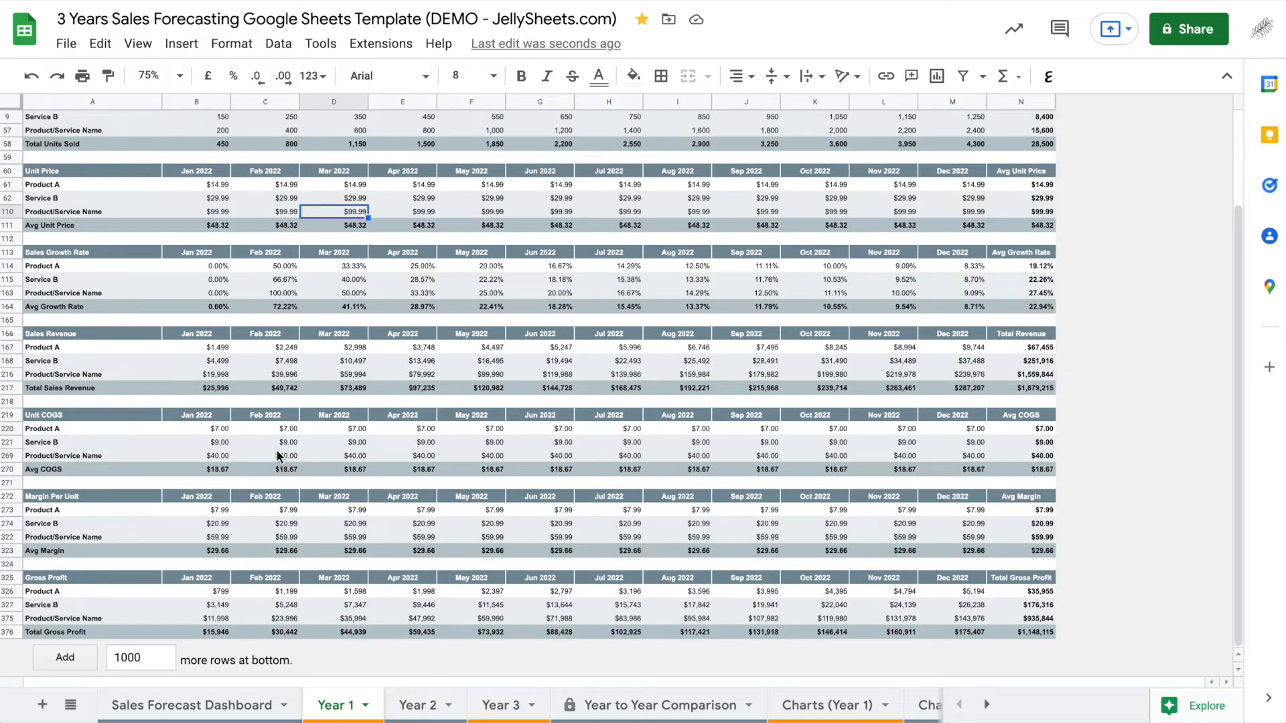
scroll(278, 456, up, 3)
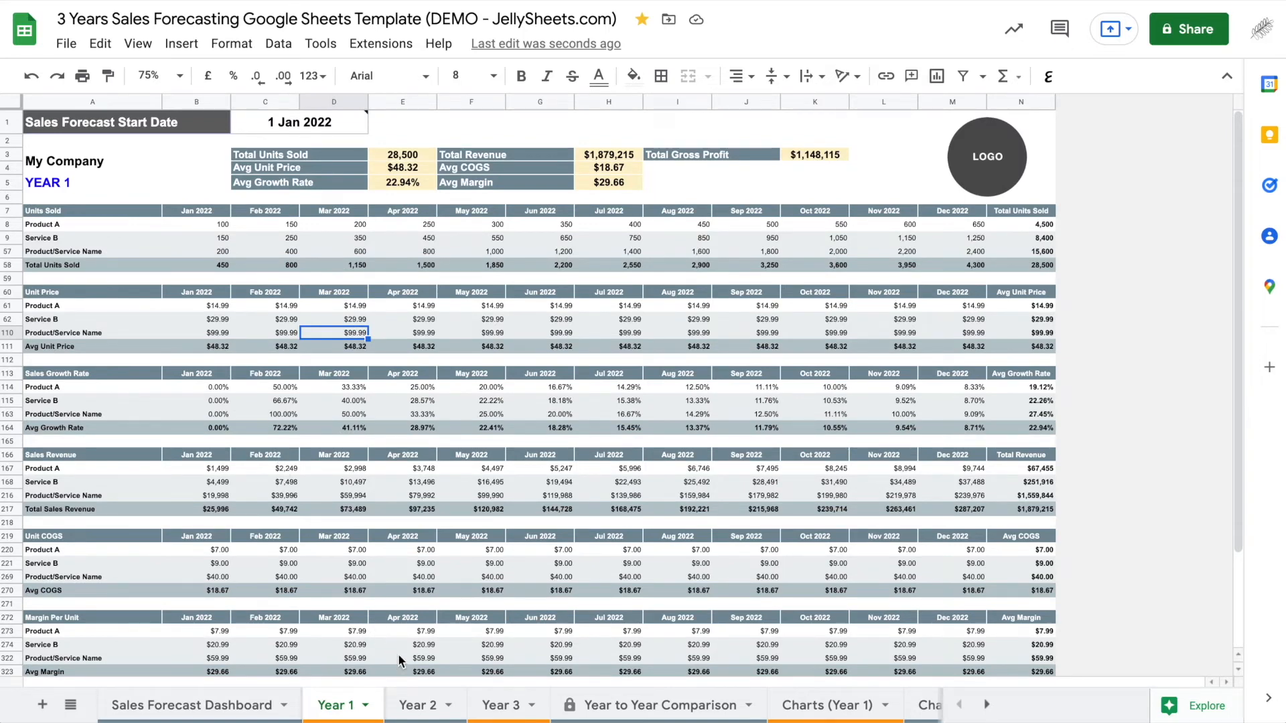
click(421, 705)
scroll(393, 579, up, 3)
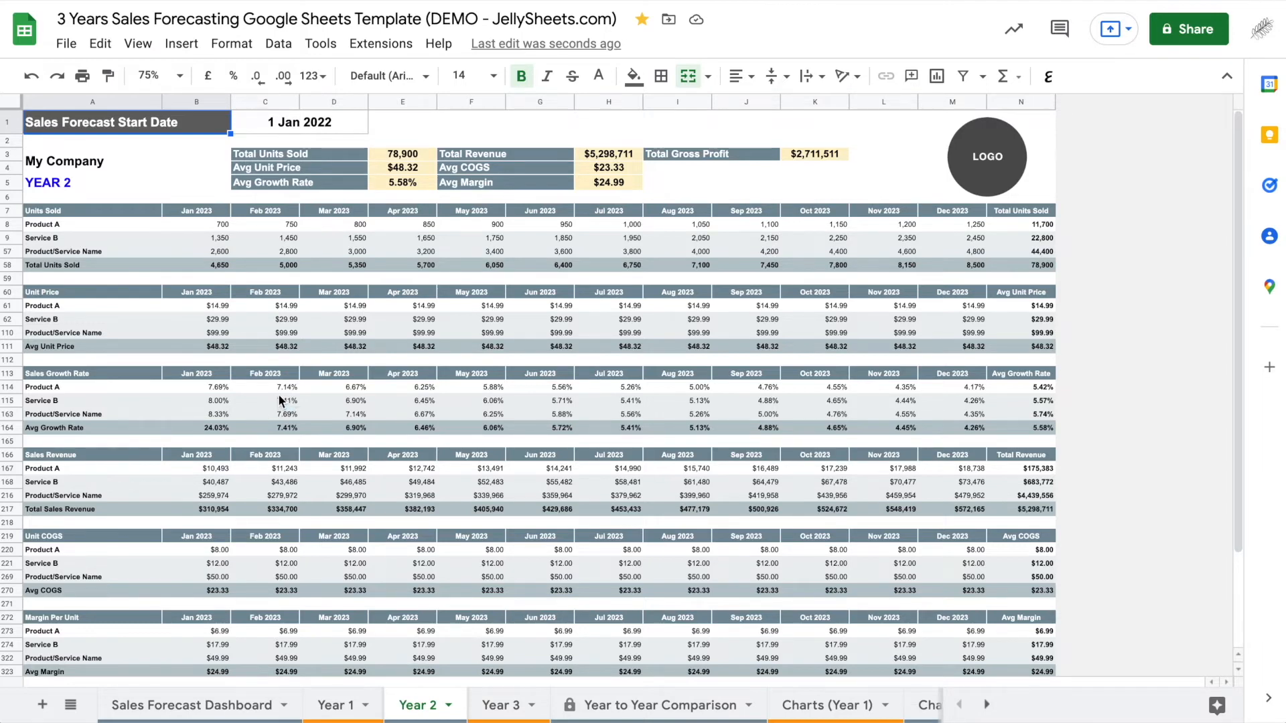
Delete Product A's March 2023 value in the Sales Growth Rate section of Year 2 and undo the deletion.
click(331, 390)
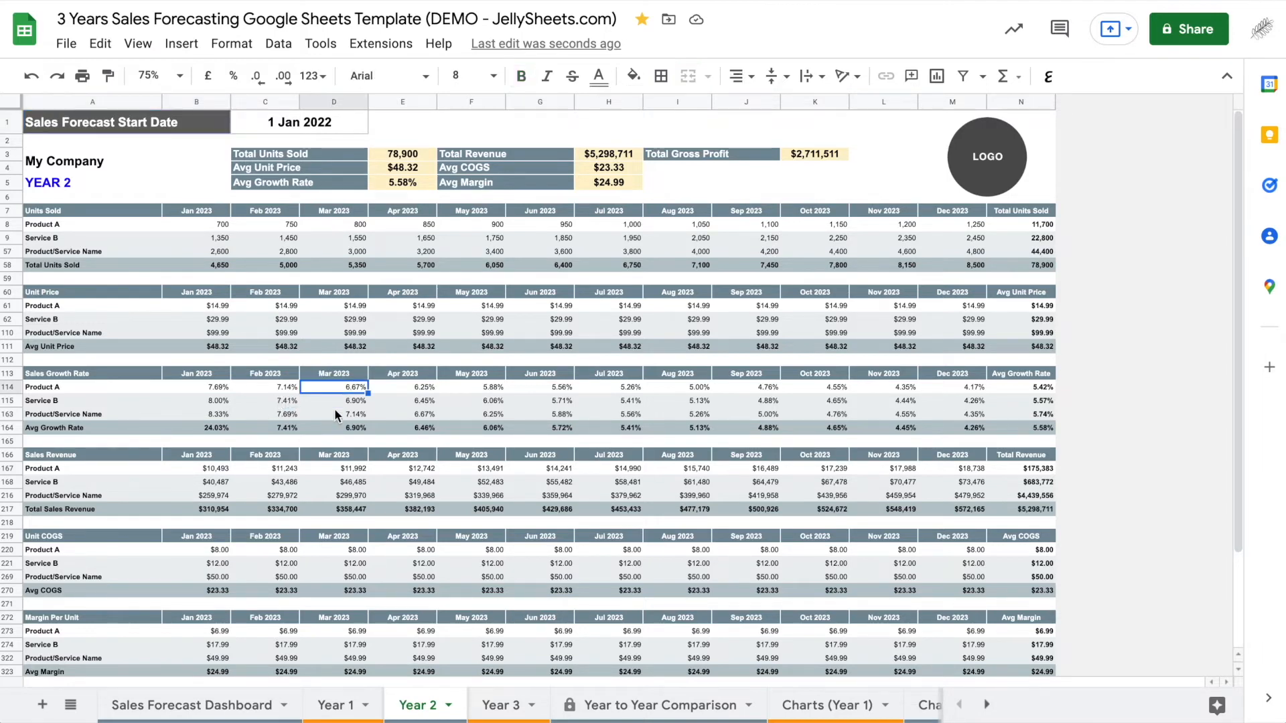
click(267, 399)
click(338, 389)
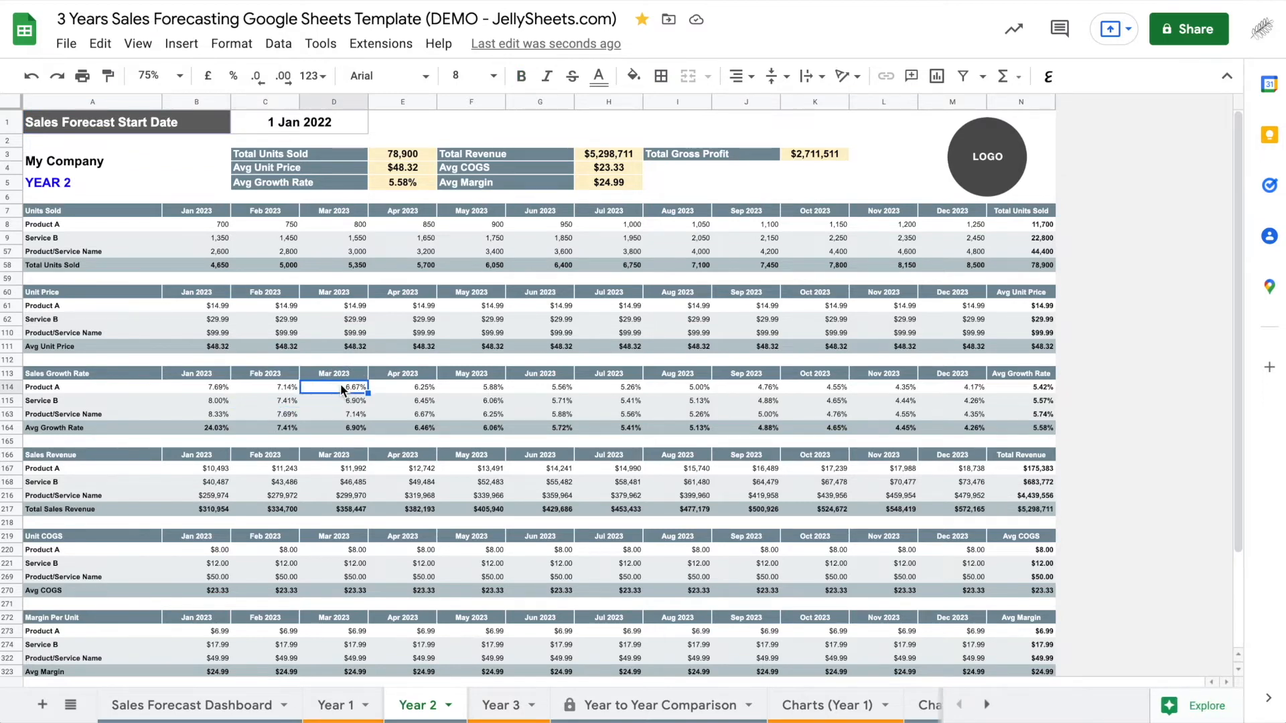
key(Delete)
key(ctrl+z)
click(329, 412)
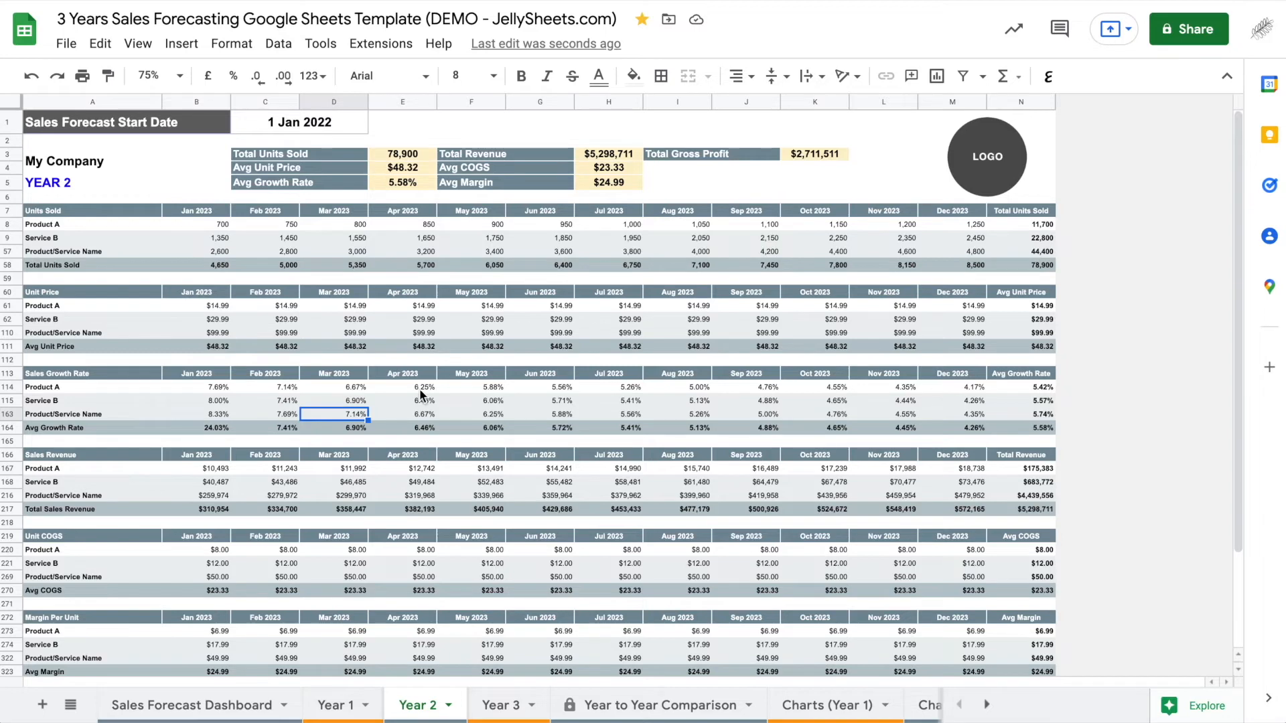
Look up the version history options for the spreadsheet without opening an earlier version.
click(70, 46)
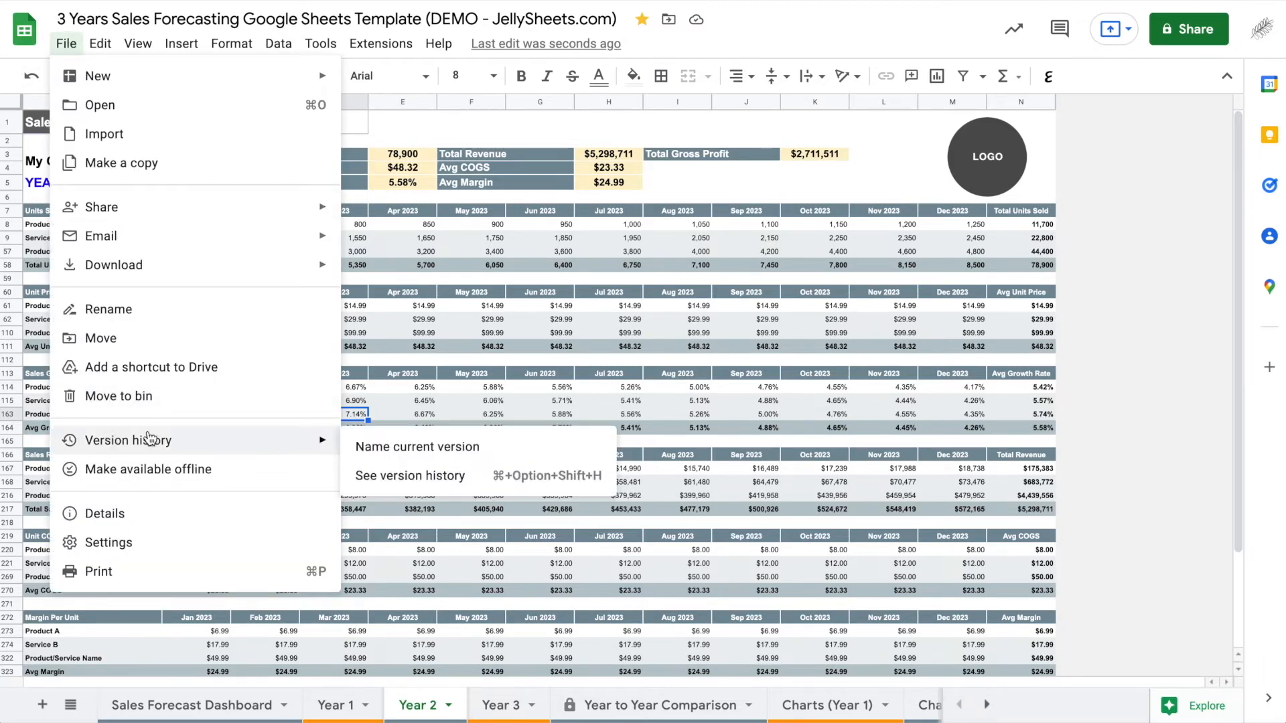
click(1008, 320)
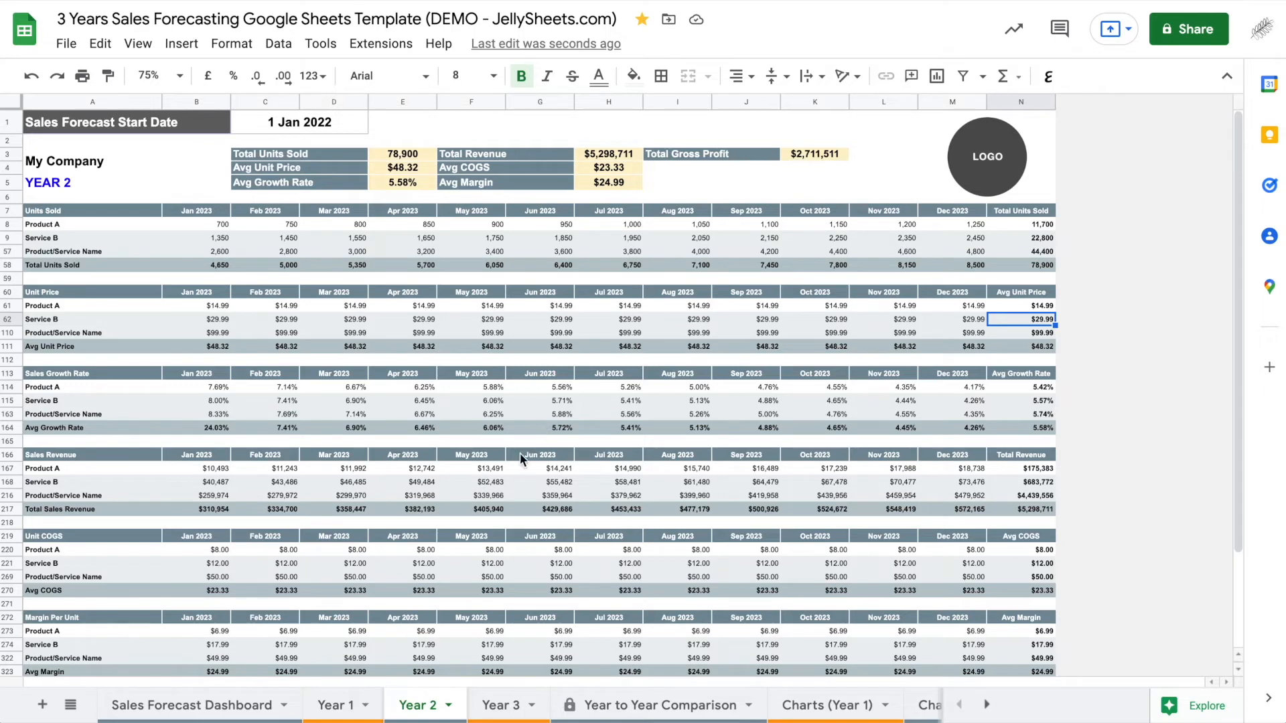
Look at the Year 1, Year 2 and Year 3 sheets one after another.
click(373, 706)
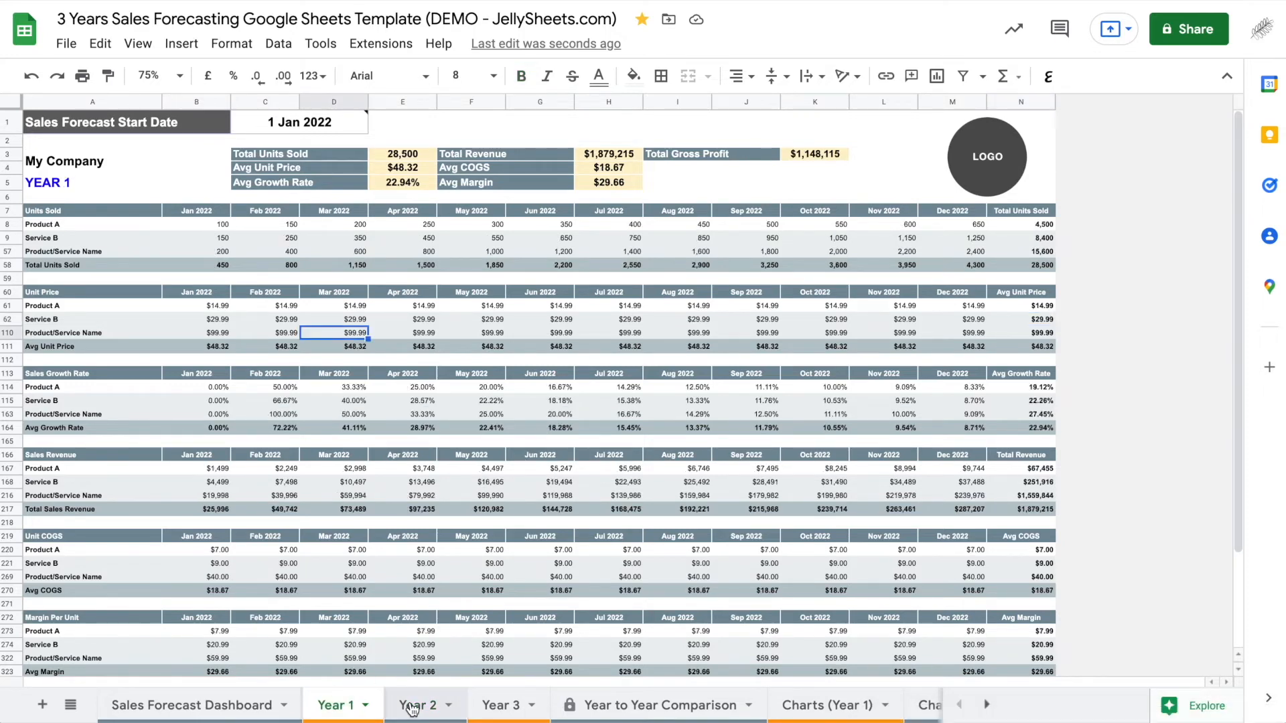
click(416, 706)
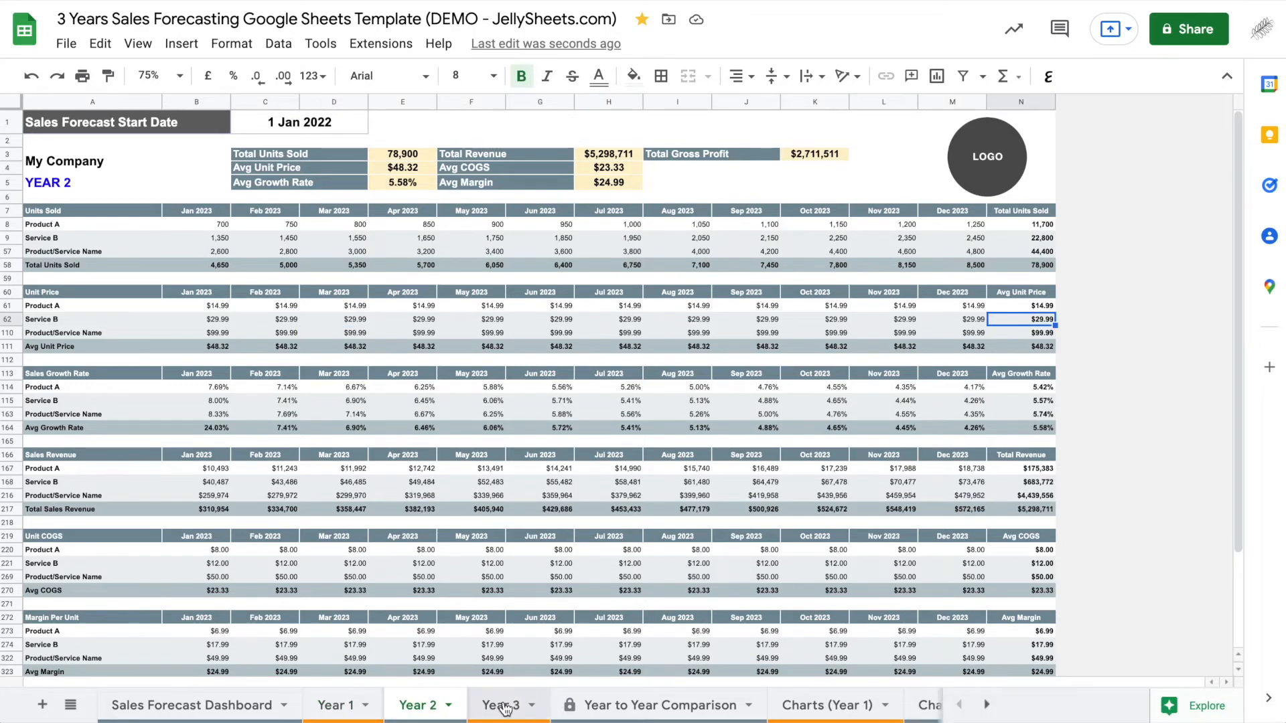
click(507, 708)
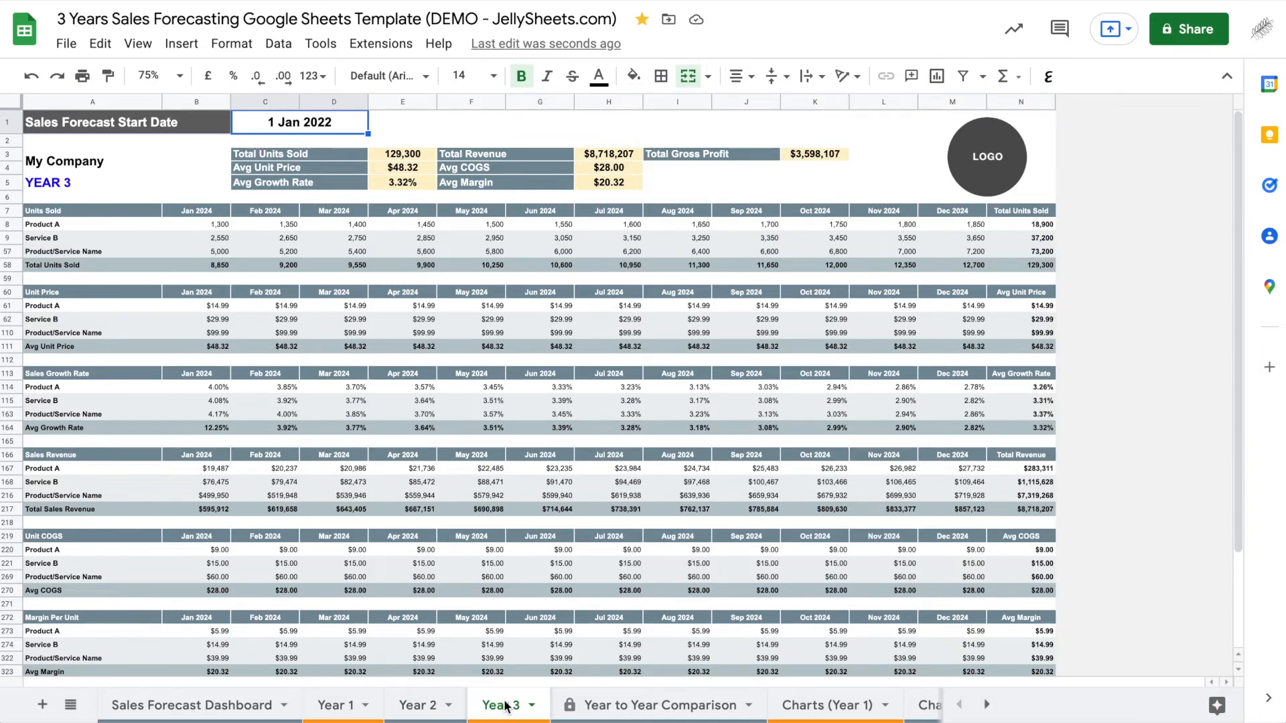
Open the Year to Year Comparison sheet at 100% zoom and examine its sections down to Gross Profit.
click(663, 708)
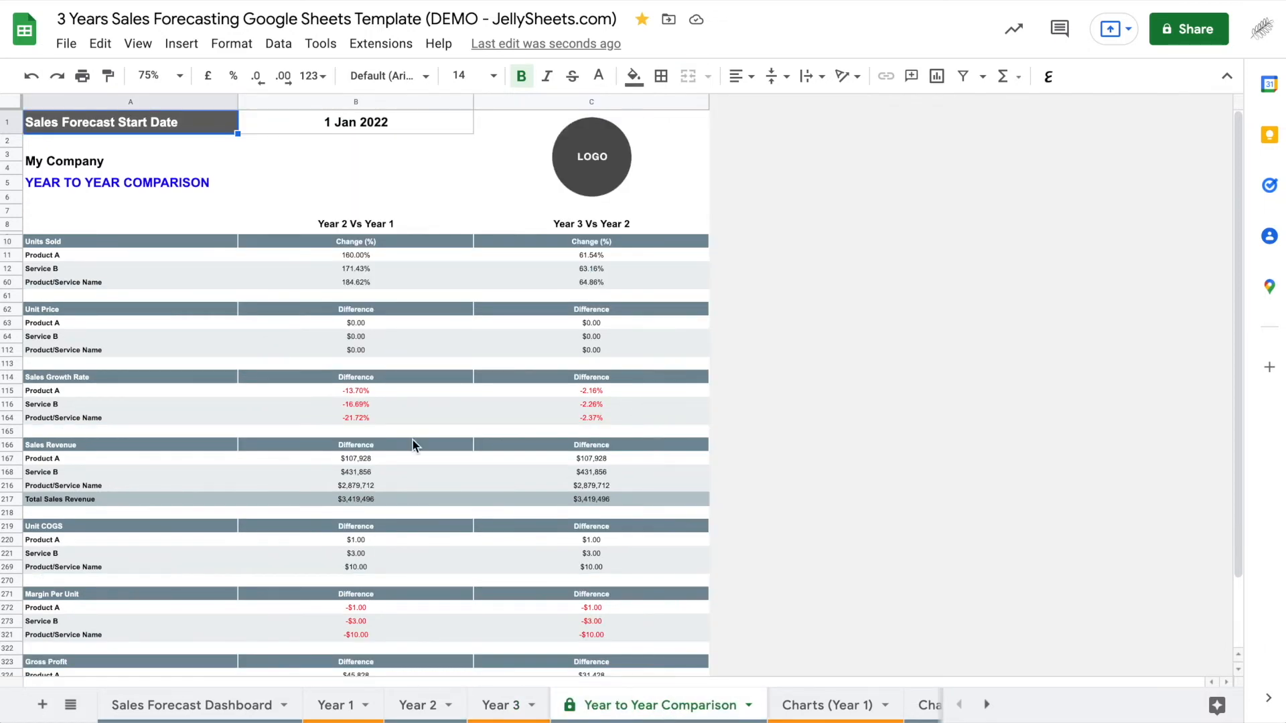
click(180, 76)
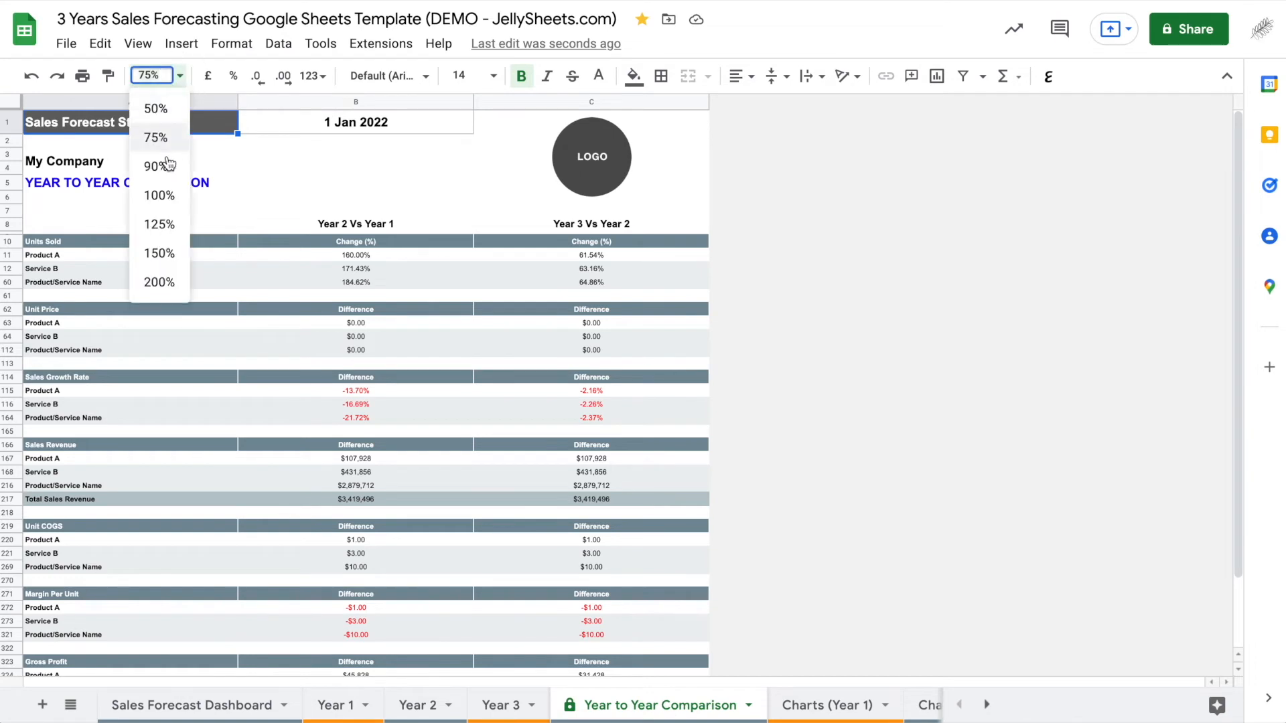
click(159, 196)
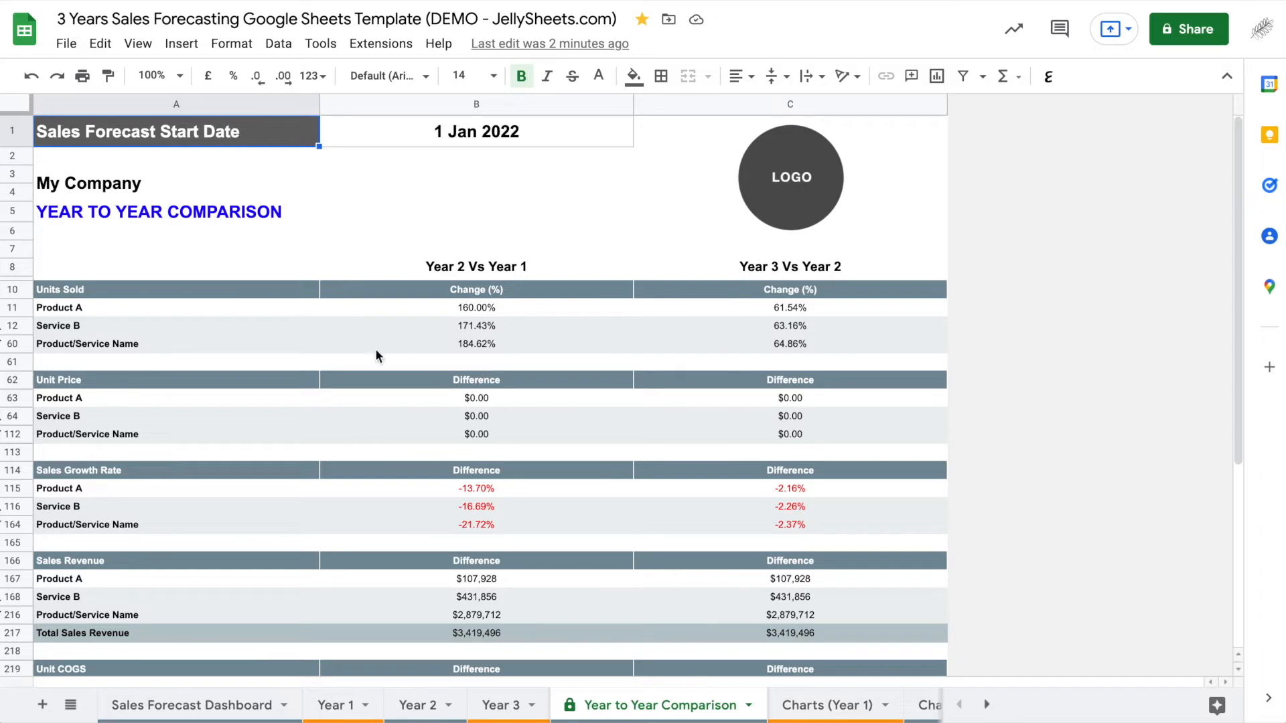
scroll(362, 442, down, 1)
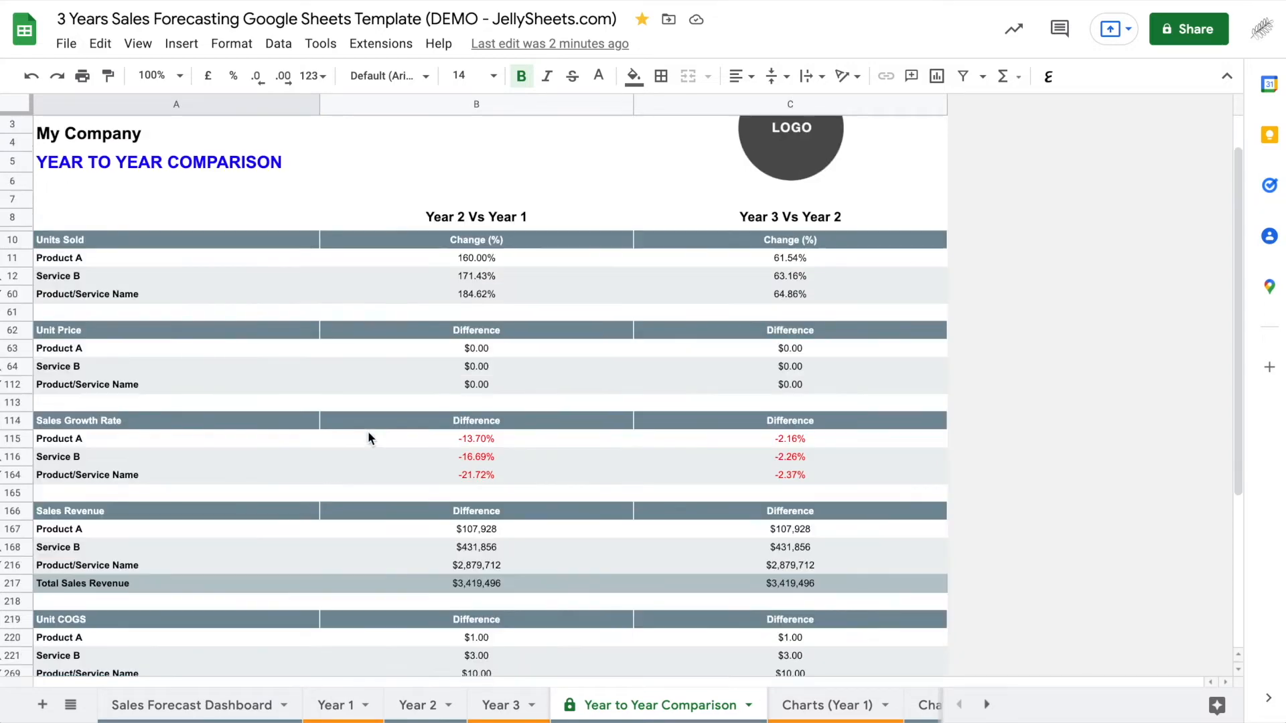
scroll(314, 446, down, 1)
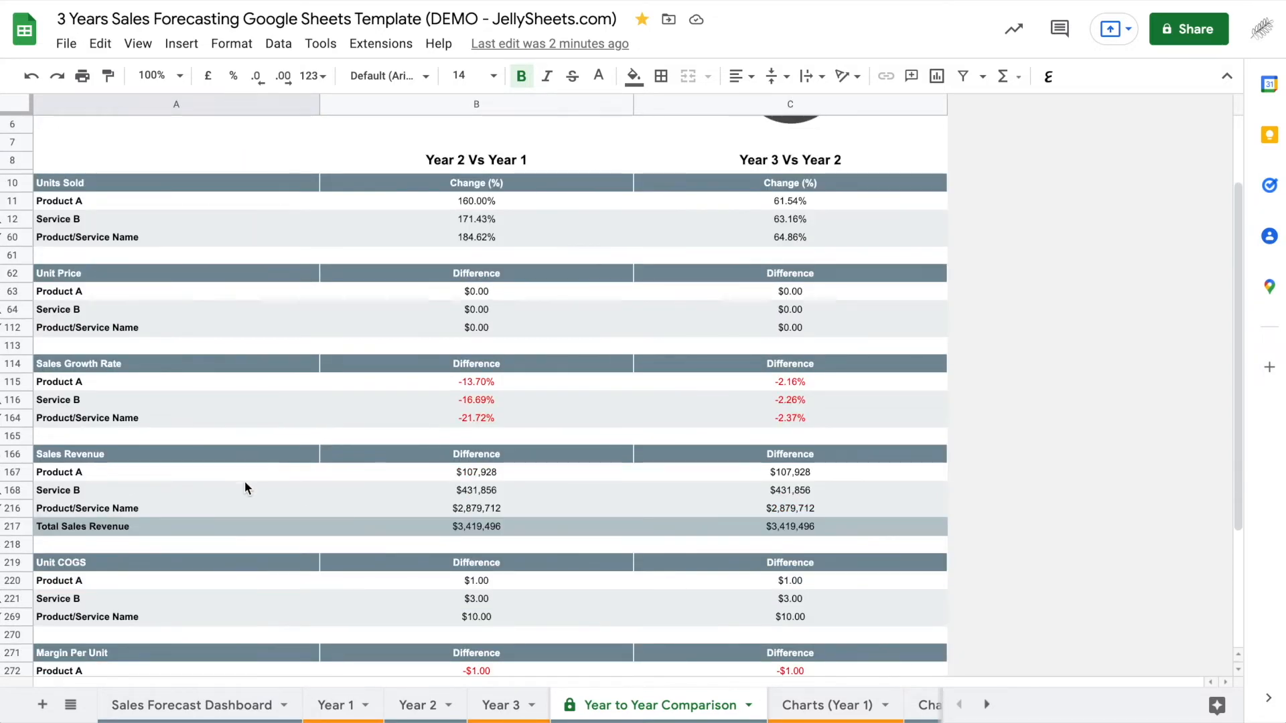
scroll(244, 484, down, 2)
scroll(240, 475, down, 1)
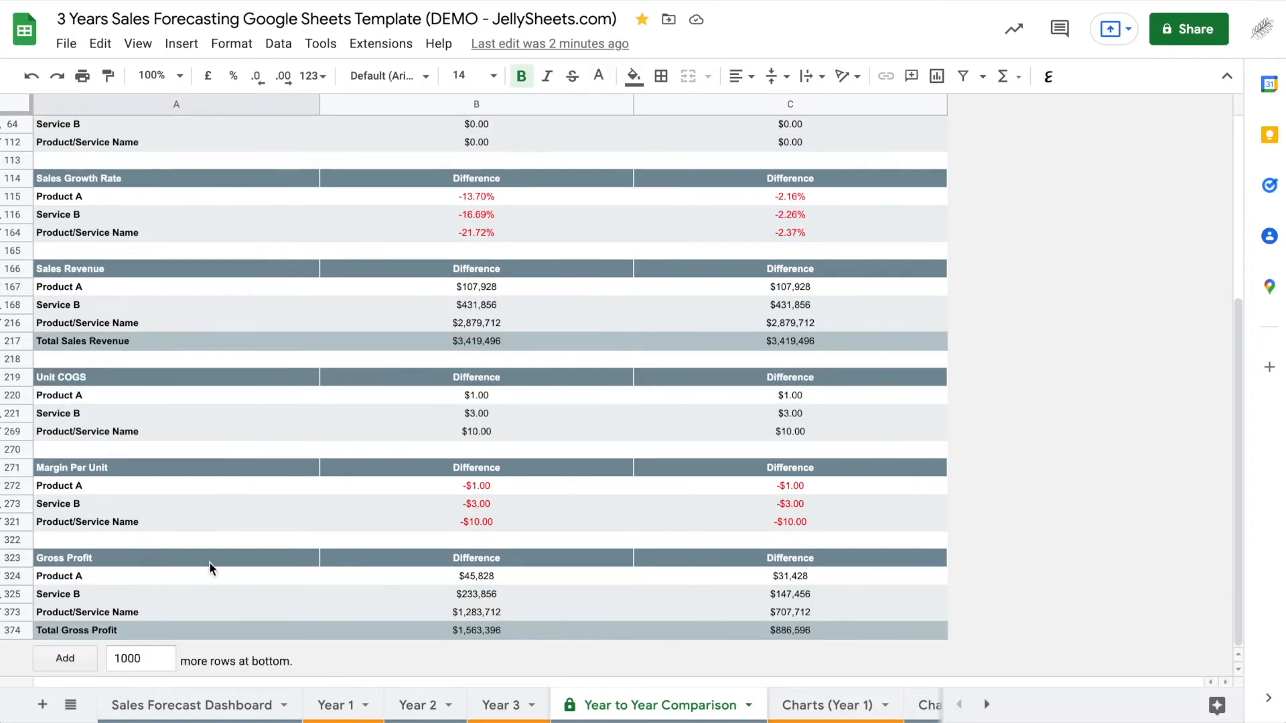
scroll(209, 561, up, 5)
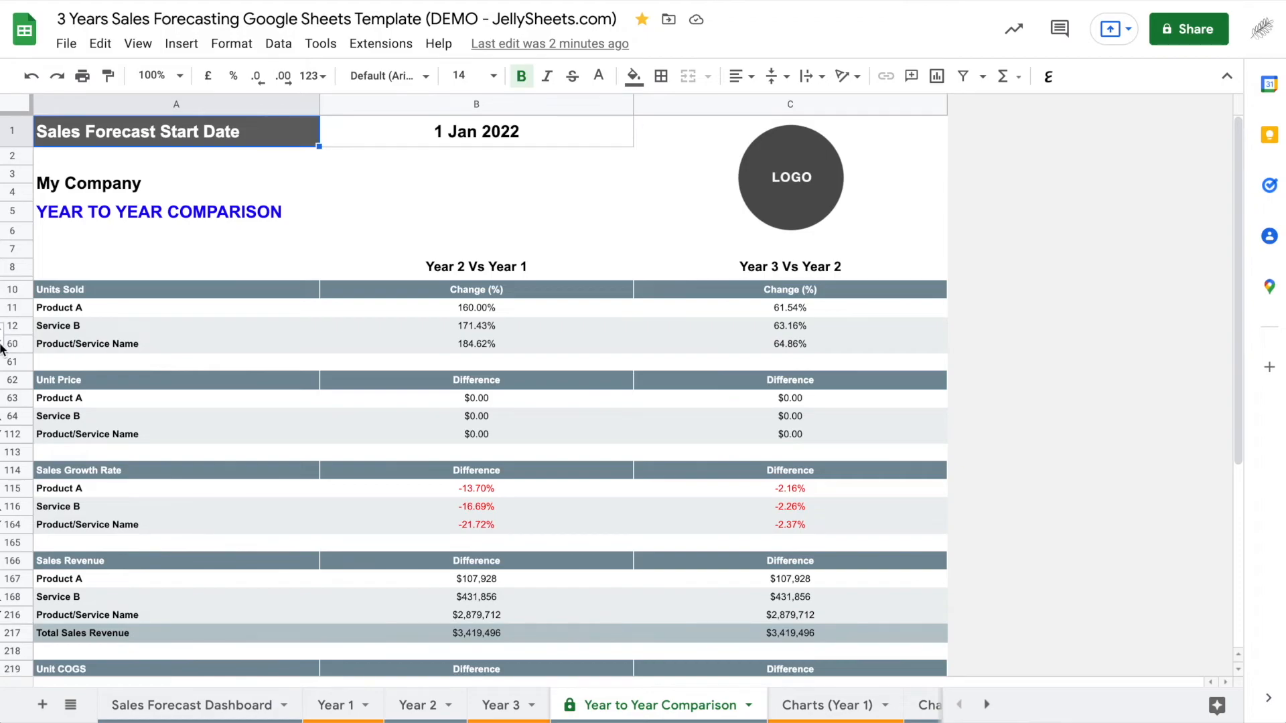
Unhide product rows 13 to 59 in the comparison's Units Sold section, confirming the protected edit, and undo the unhiding.
double_click(67, 345)
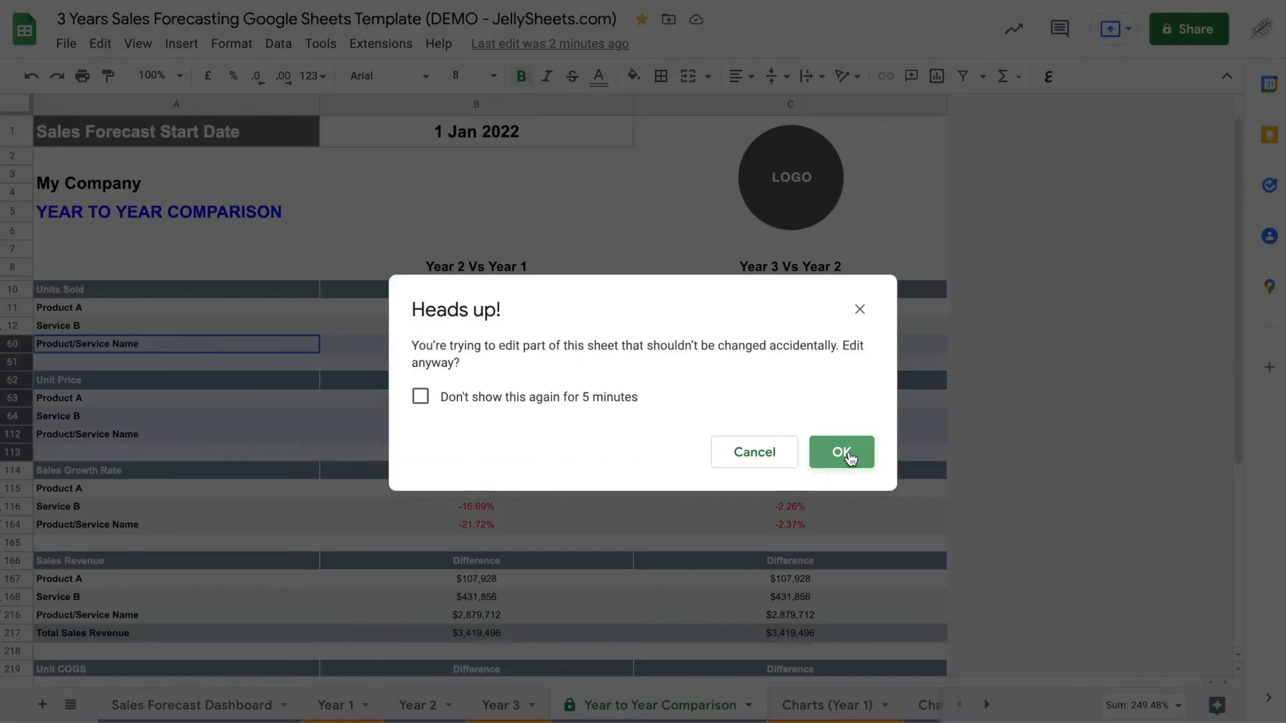
click(841, 453)
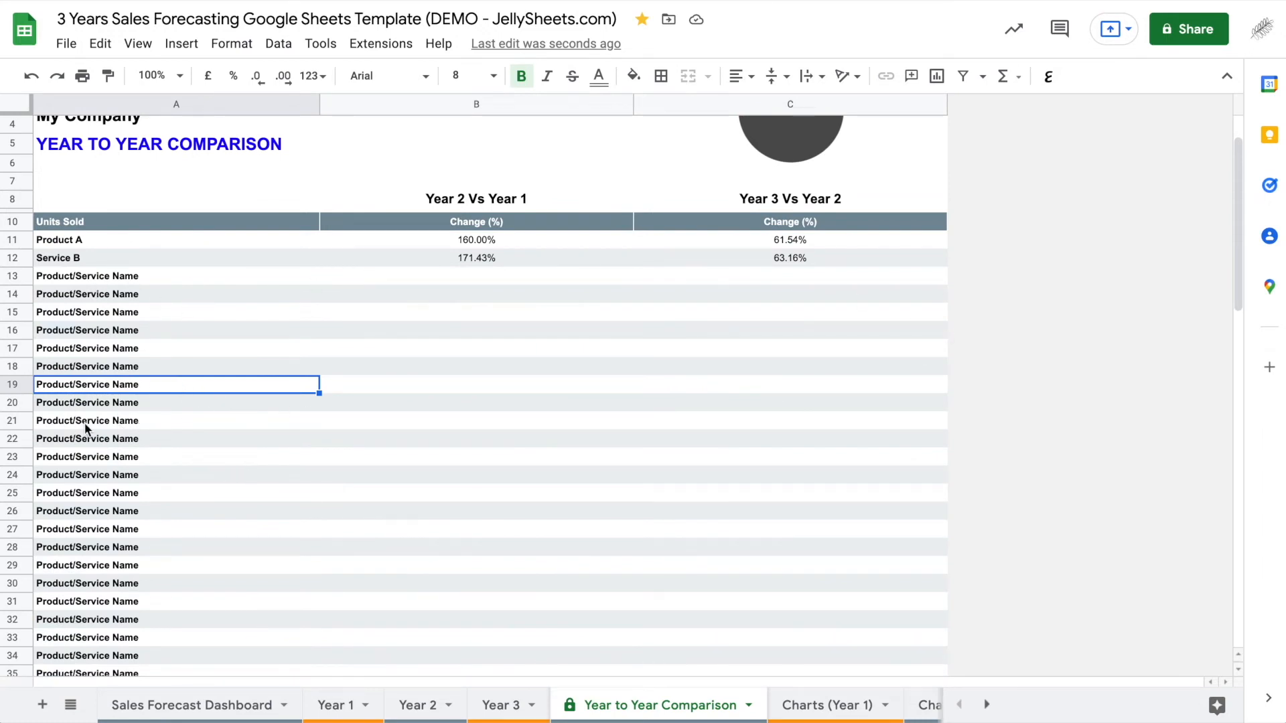
scroll(312, 473, down, 2)
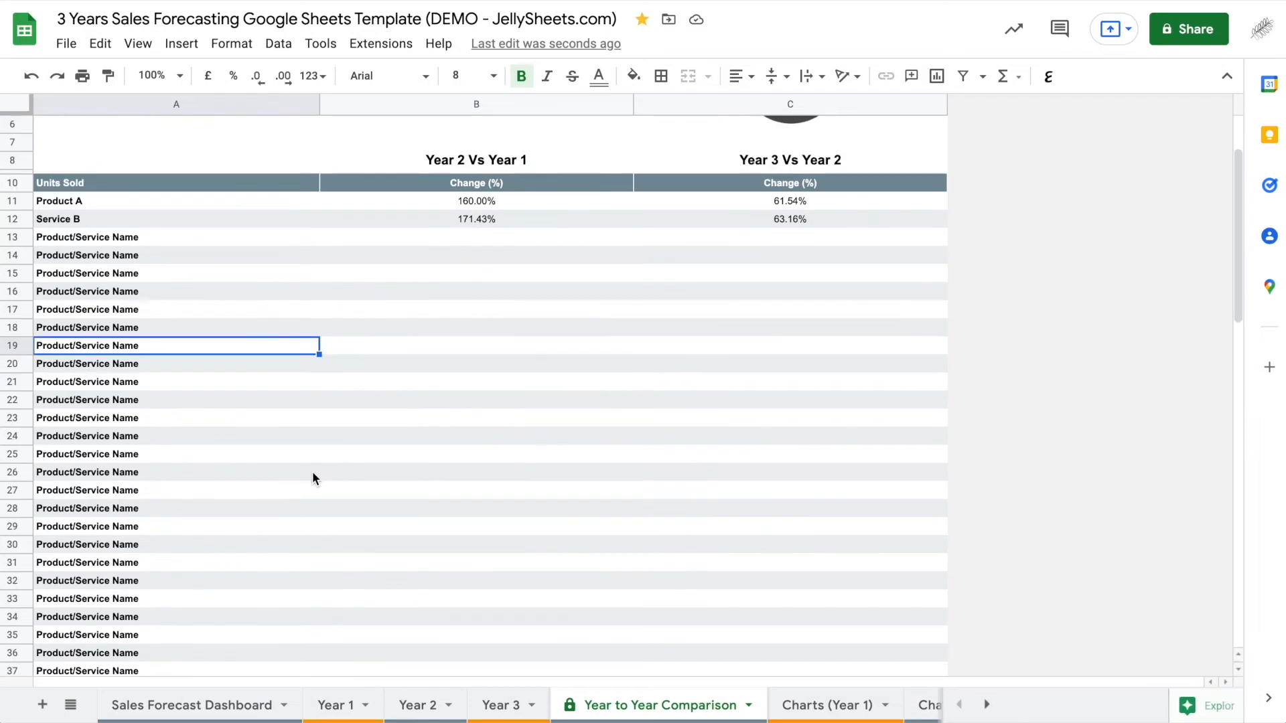
scroll(312, 472, up, 3)
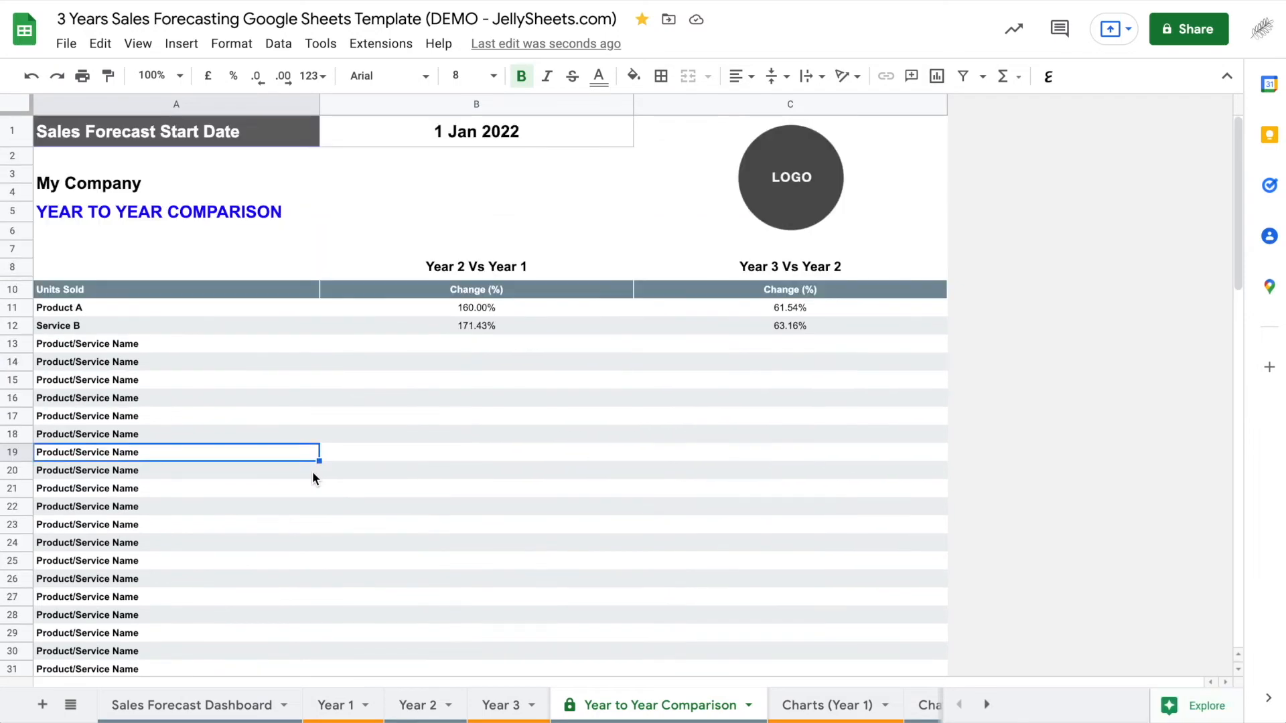
click(30, 79)
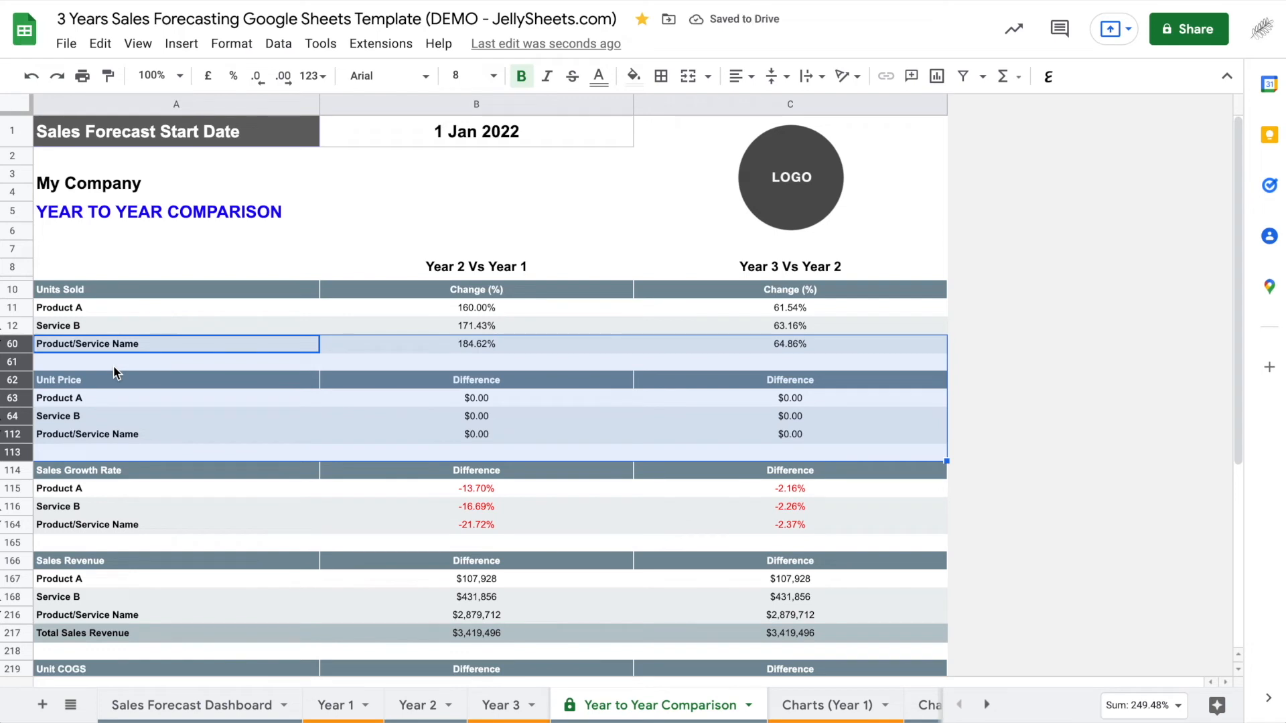
click(274, 452)
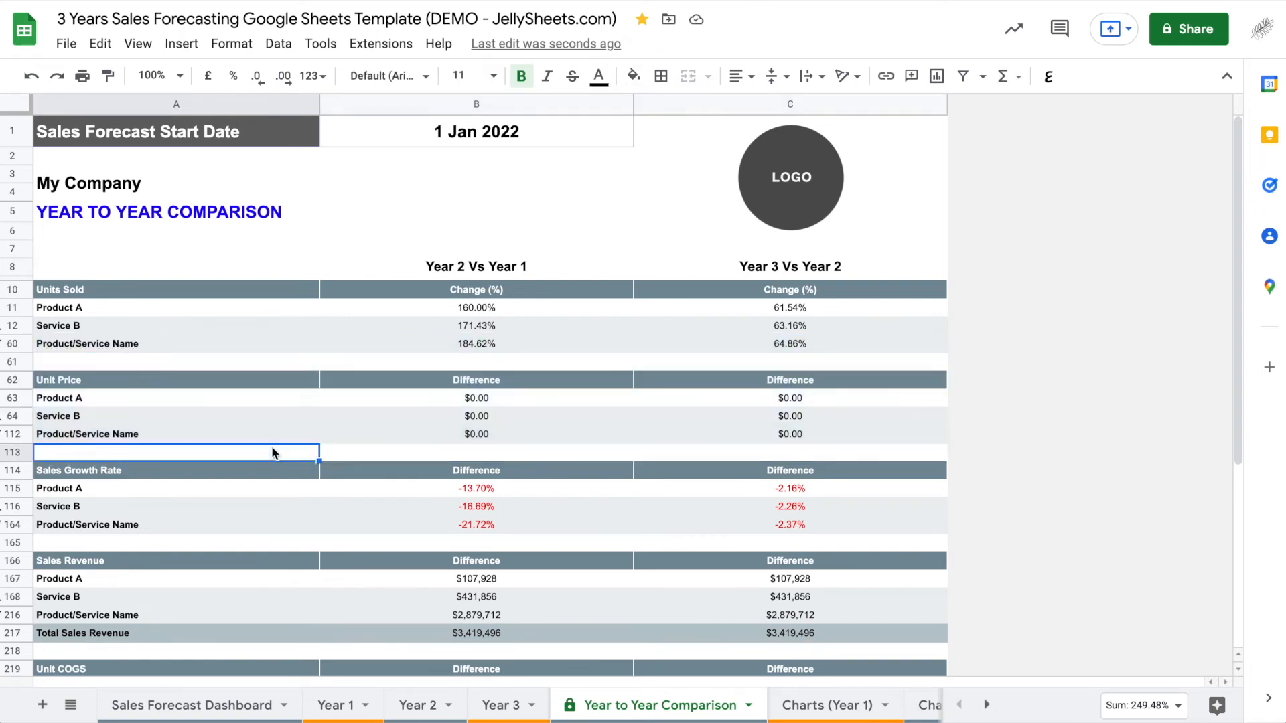
Review the condensed comparison sections once more, from Units Sold through Gross Profit.
scroll(145, 468, down, 1)
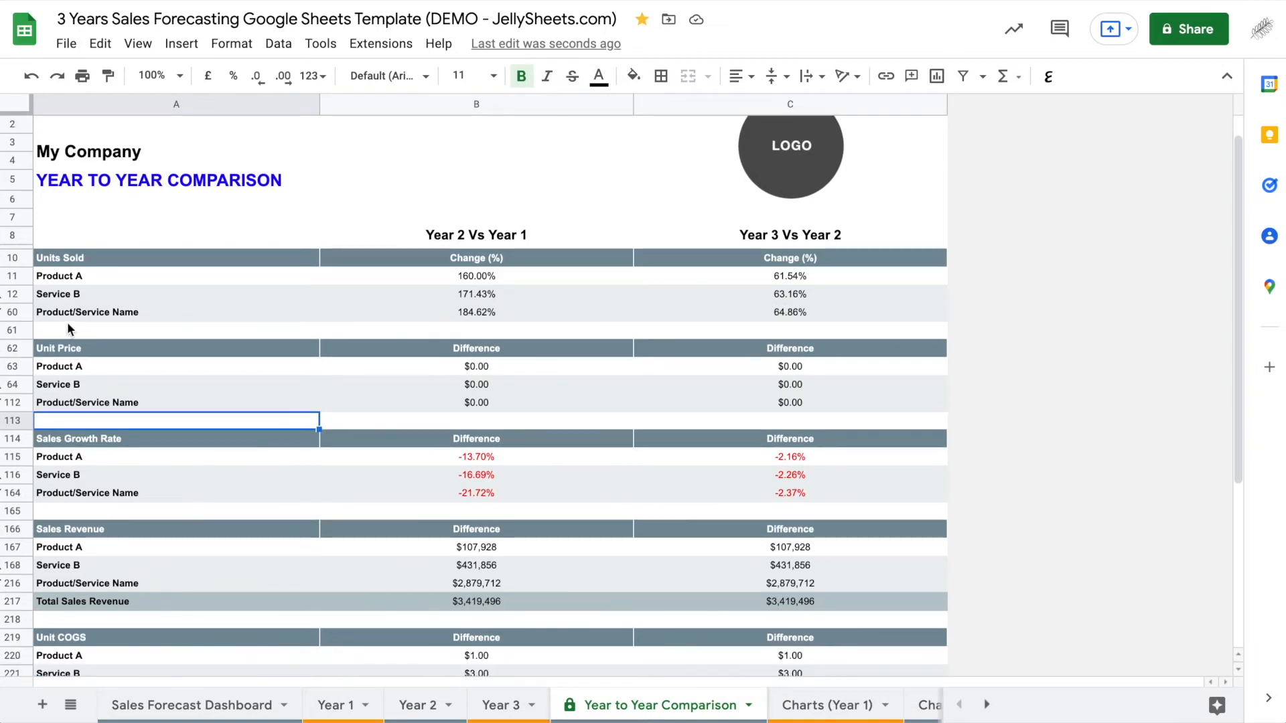
scroll(95, 530, down, 1)
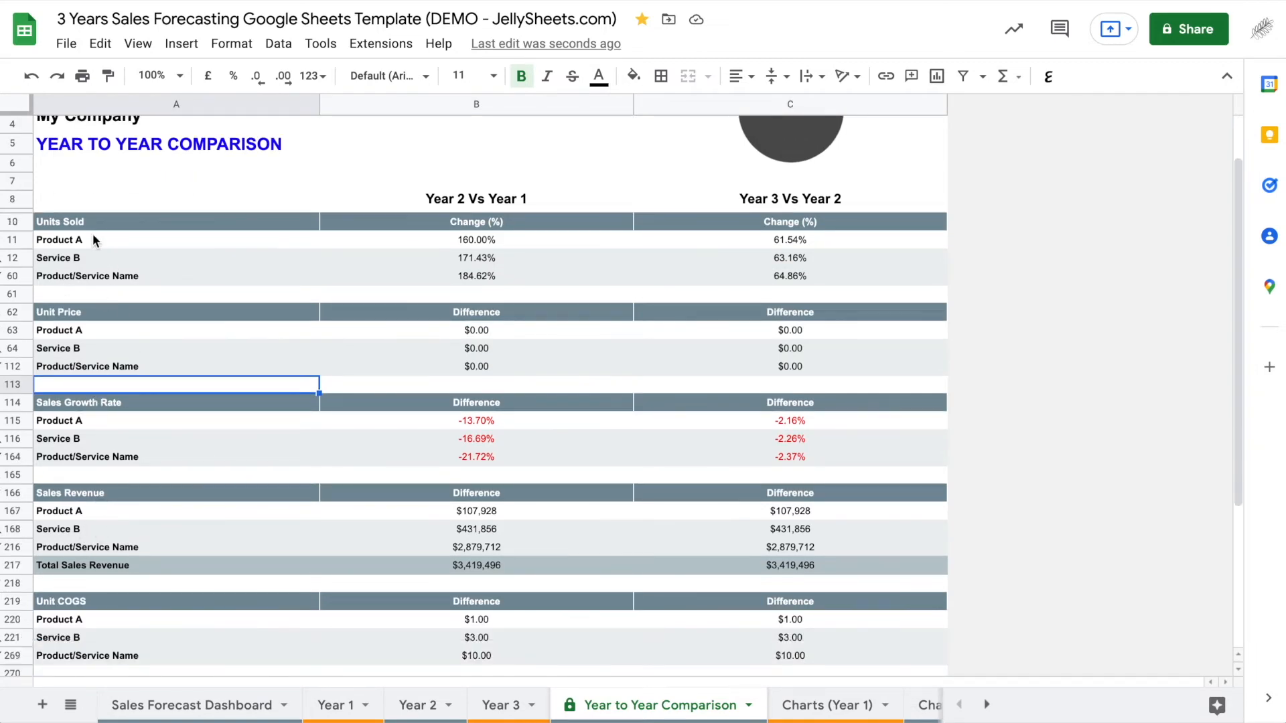
scroll(132, 588, down, 6)
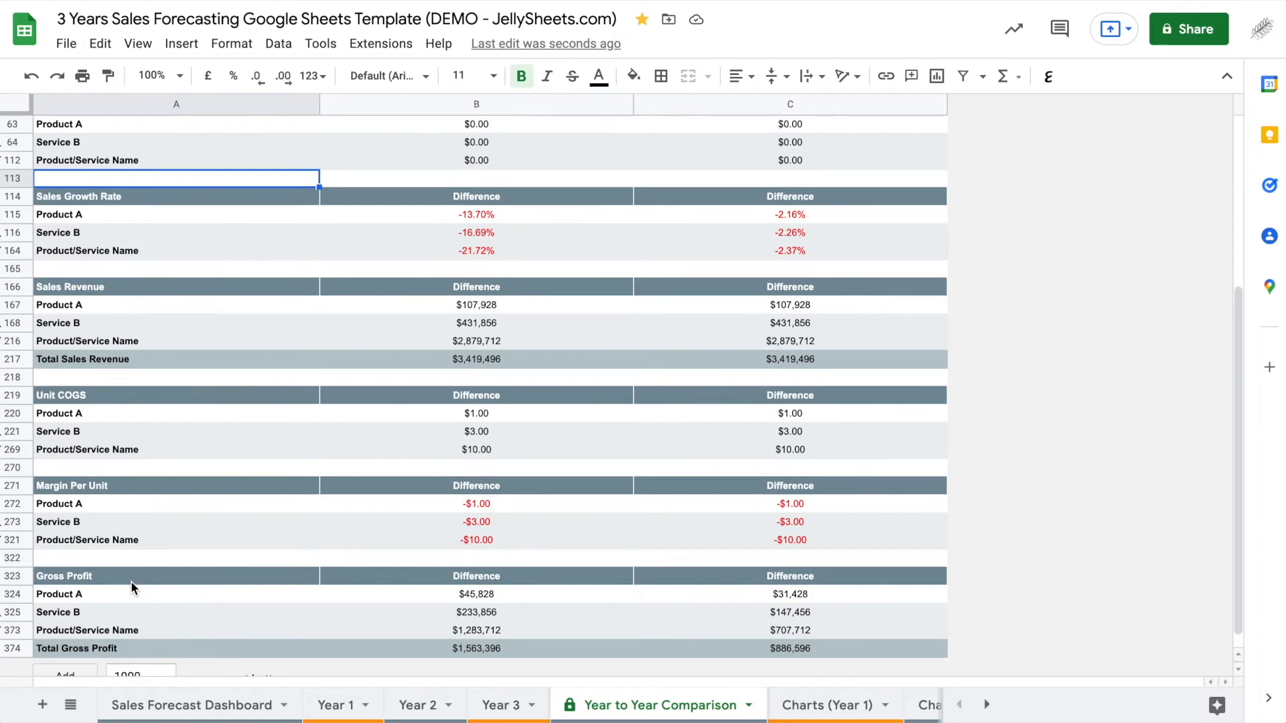
scroll(132, 588, up, 8)
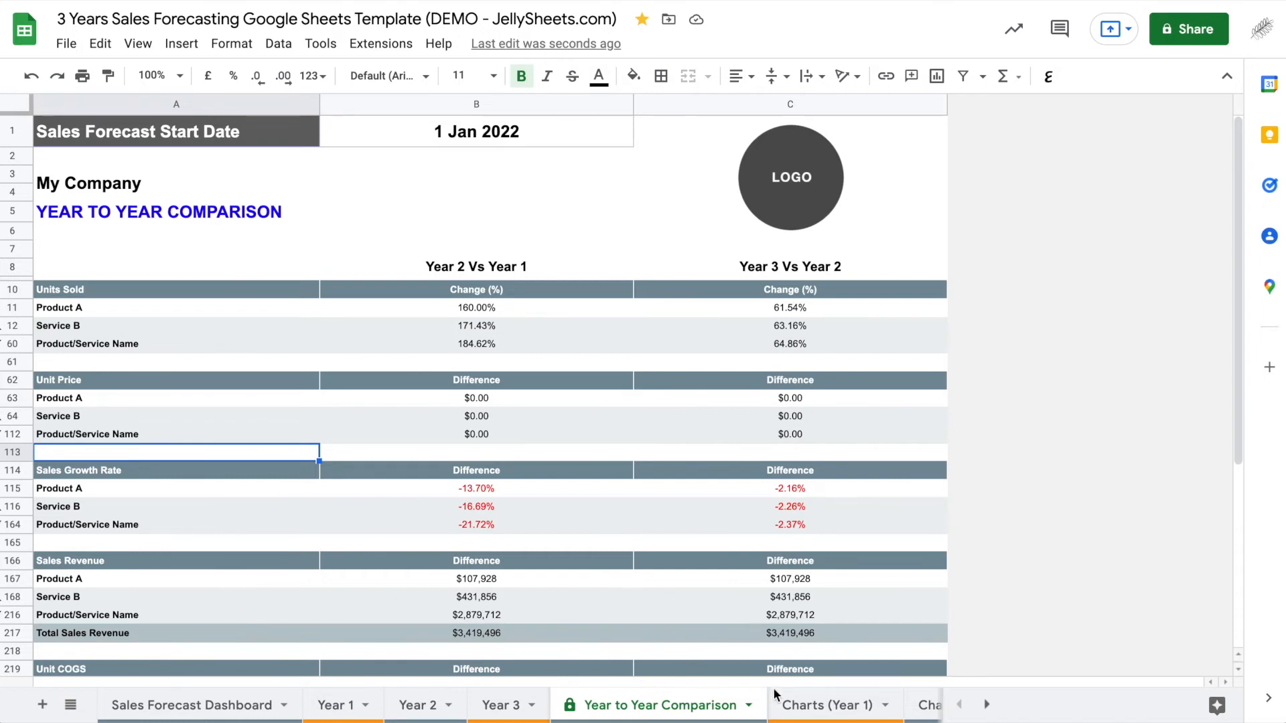
Open the Charts (Year 1) sheet and set its zoom to 75%.
click(987, 705)
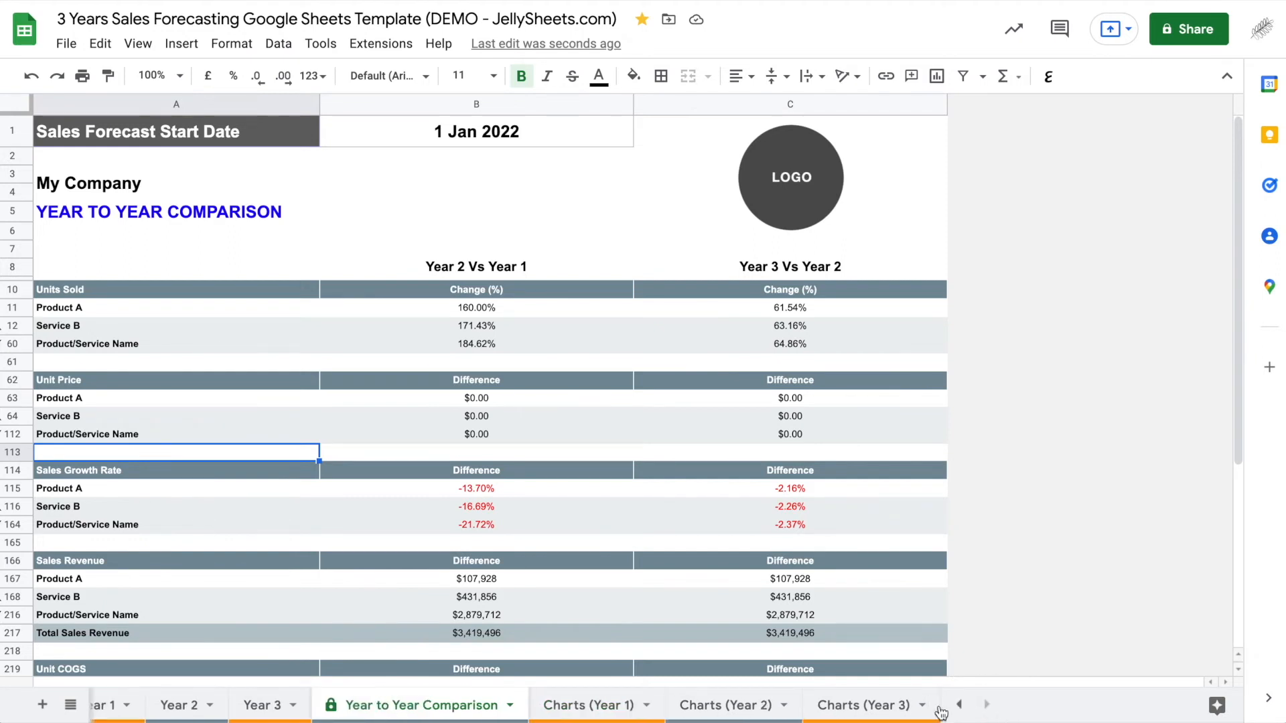
click(586, 709)
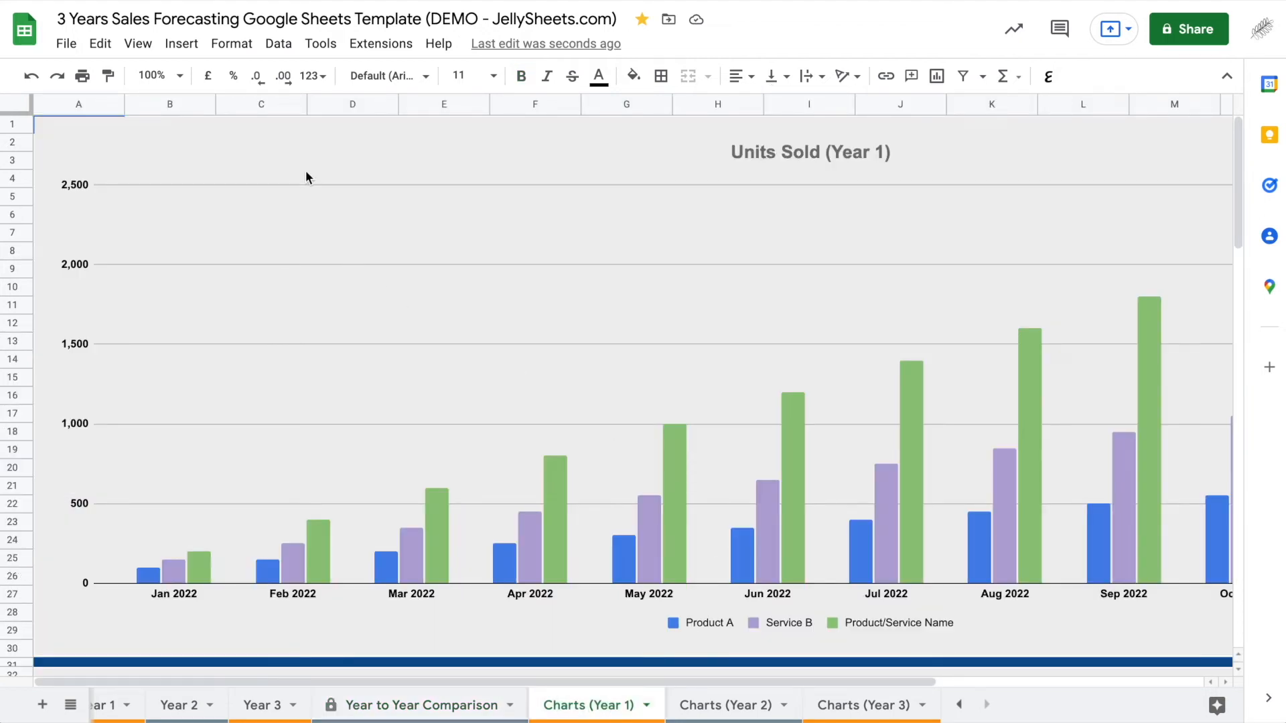
click(179, 79)
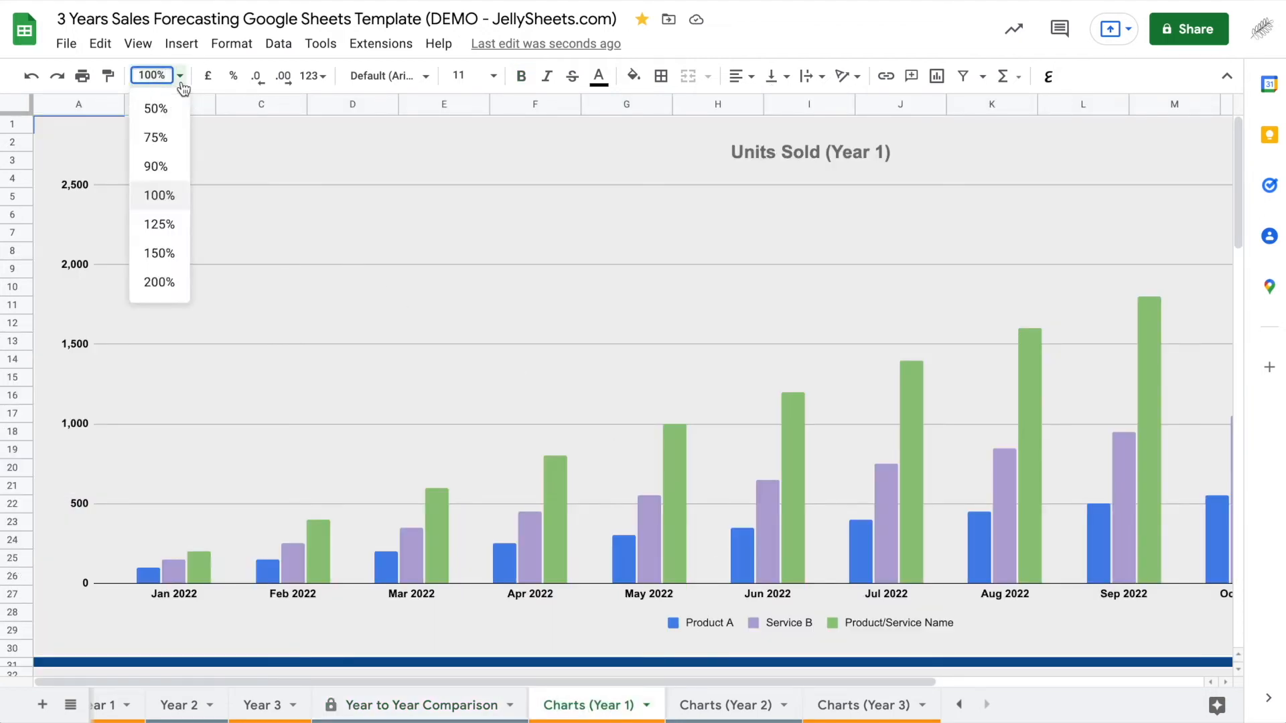
click(159, 141)
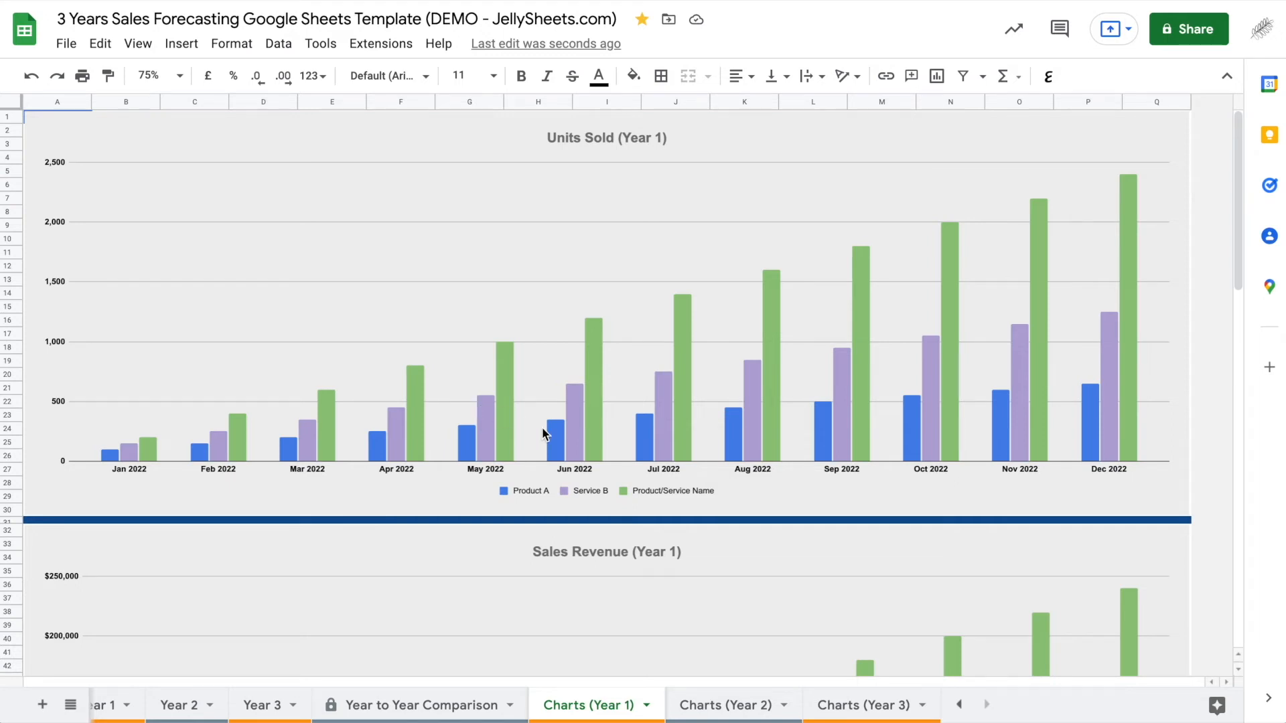
Examine the Year 1 charts for units sold, sales revenue, growth rate and gross profit, and return to the Year 1 sheet.
scroll(544, 436, down, 3)
scroll(543, 434, down, 1)
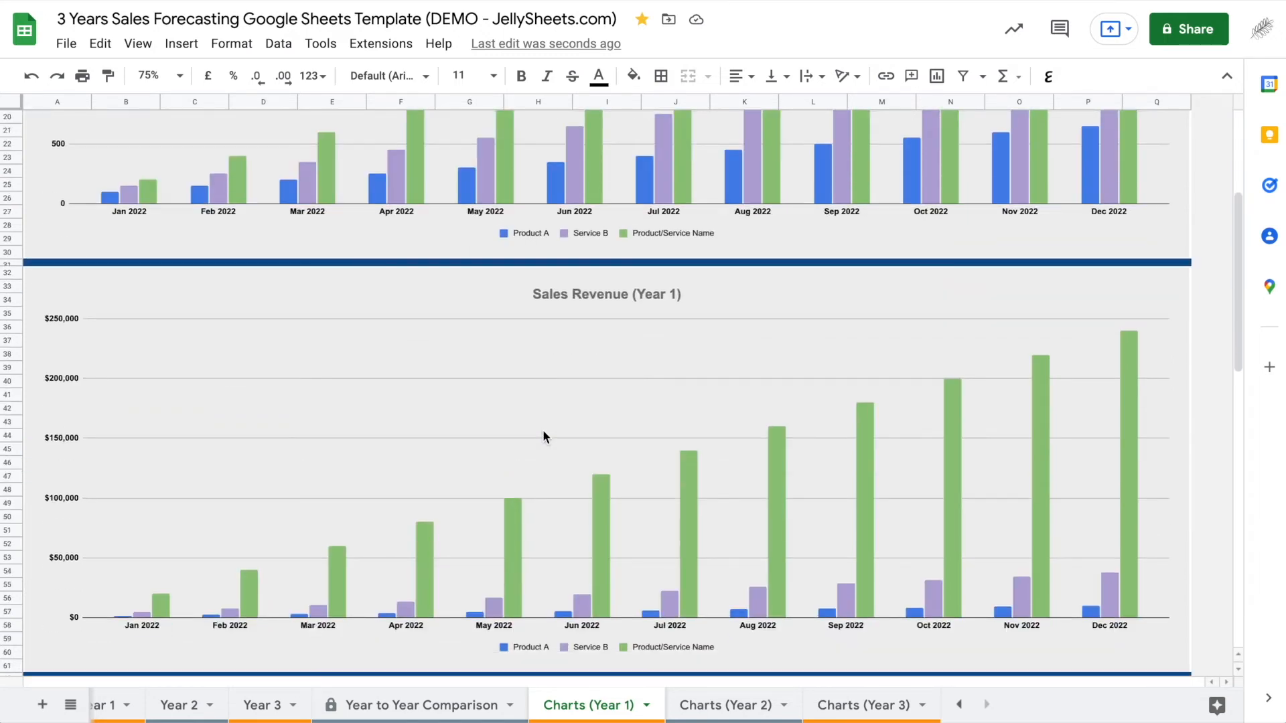
scroll(544, 434, down, 2)
scroll(545, 436, down, 4)
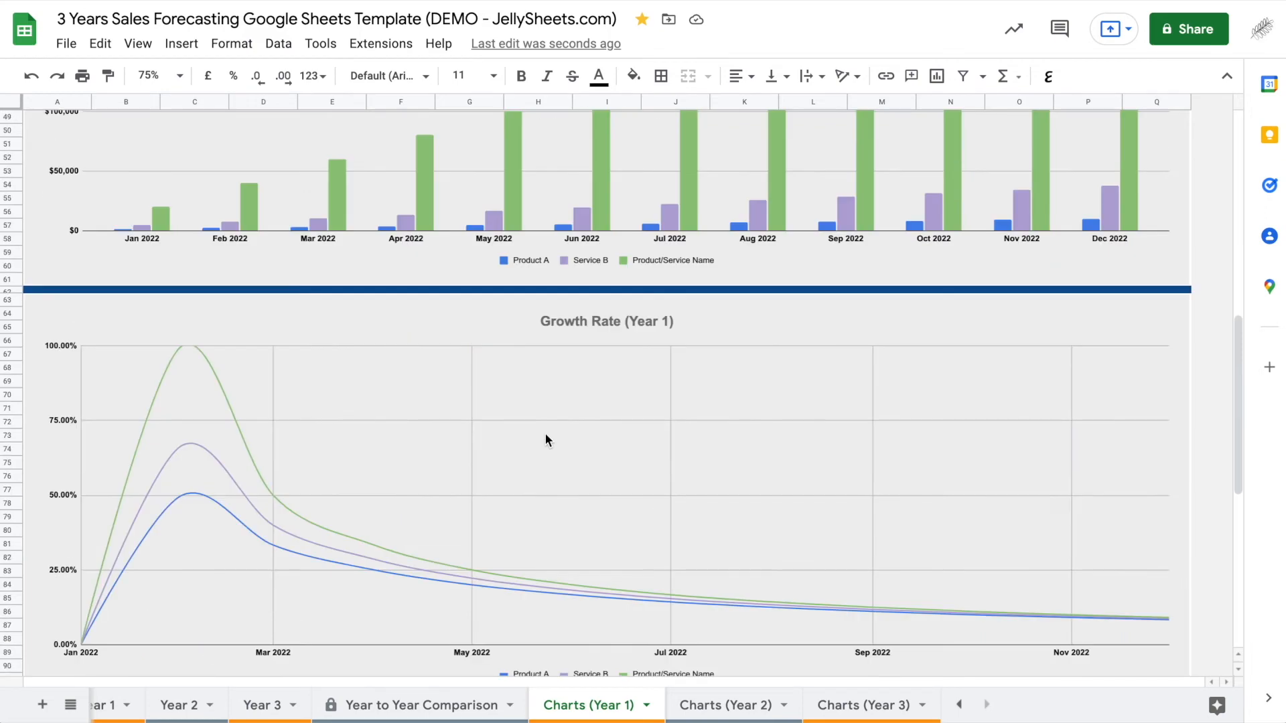
scroll(546, 438, down, 7)
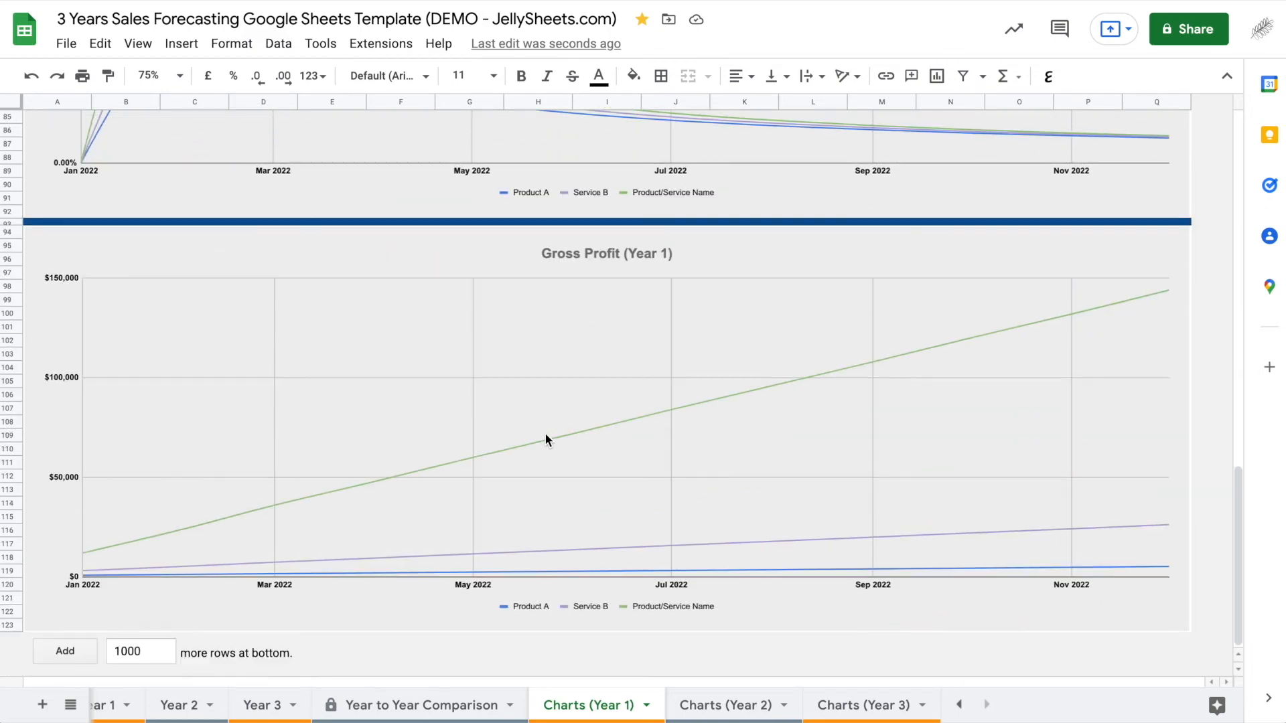
scroll(545, 440, up, 14)
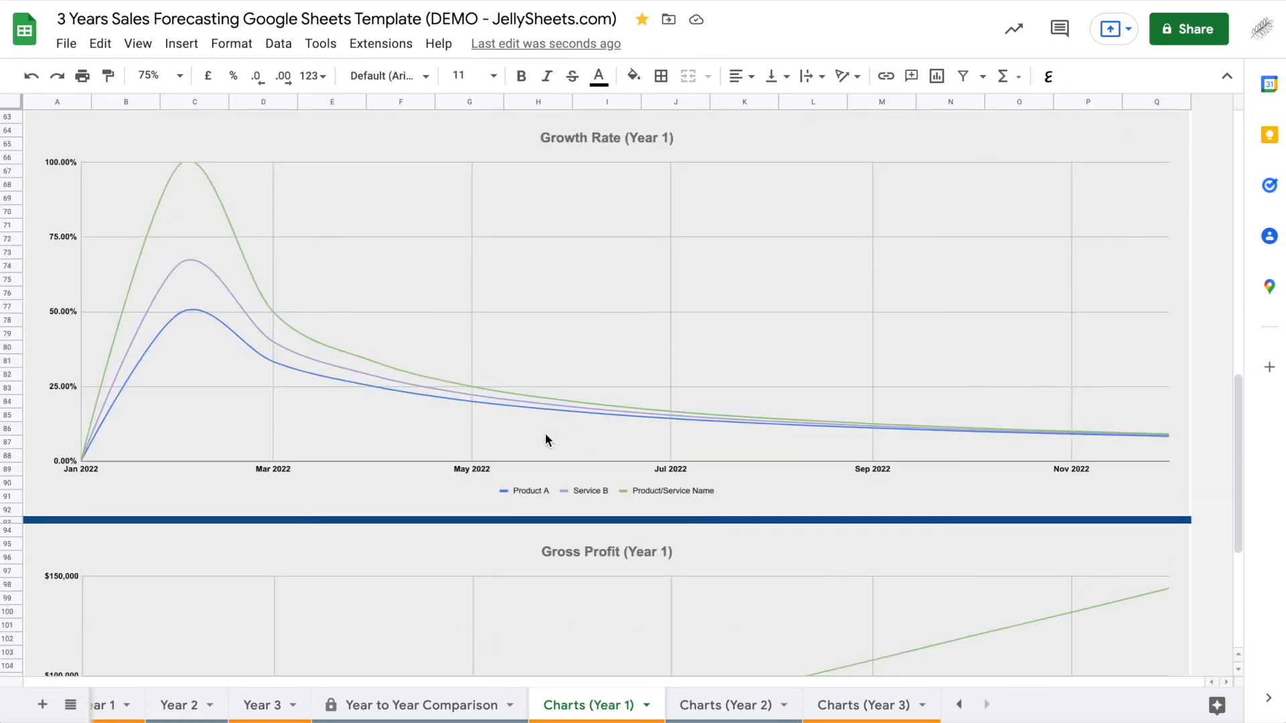
scroll(545, 440, up, 3)
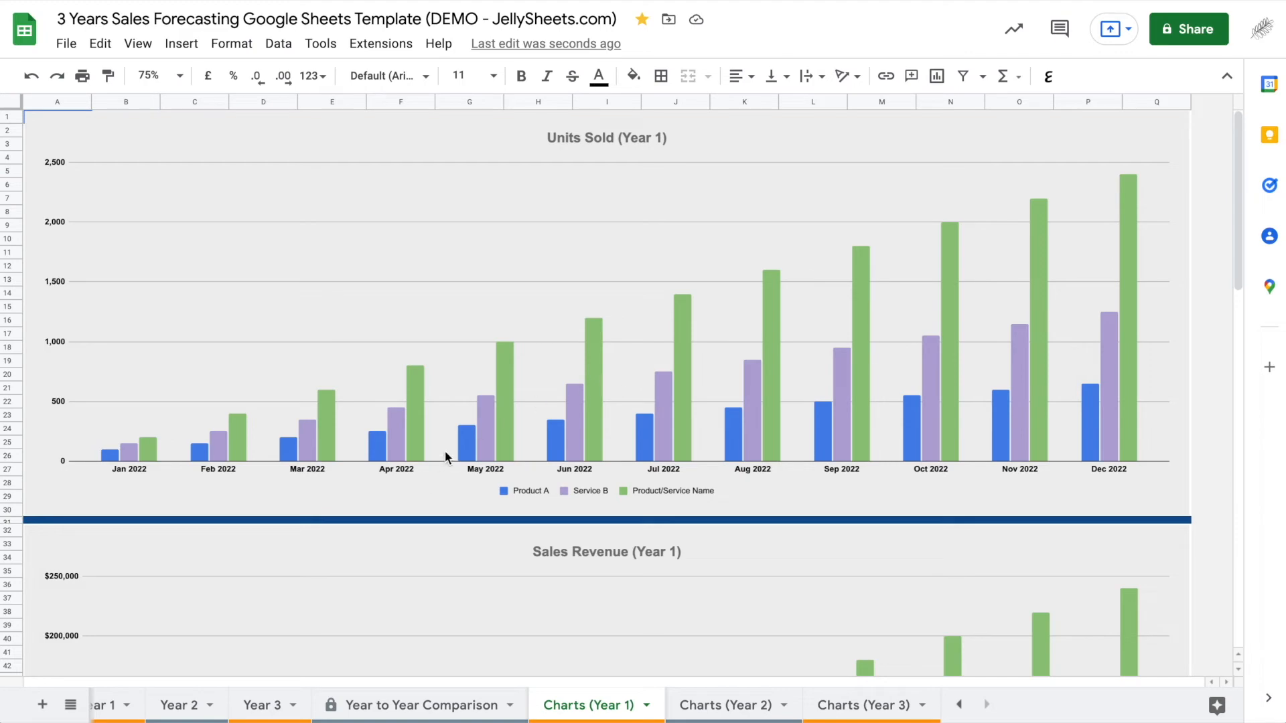
click(107, 709)
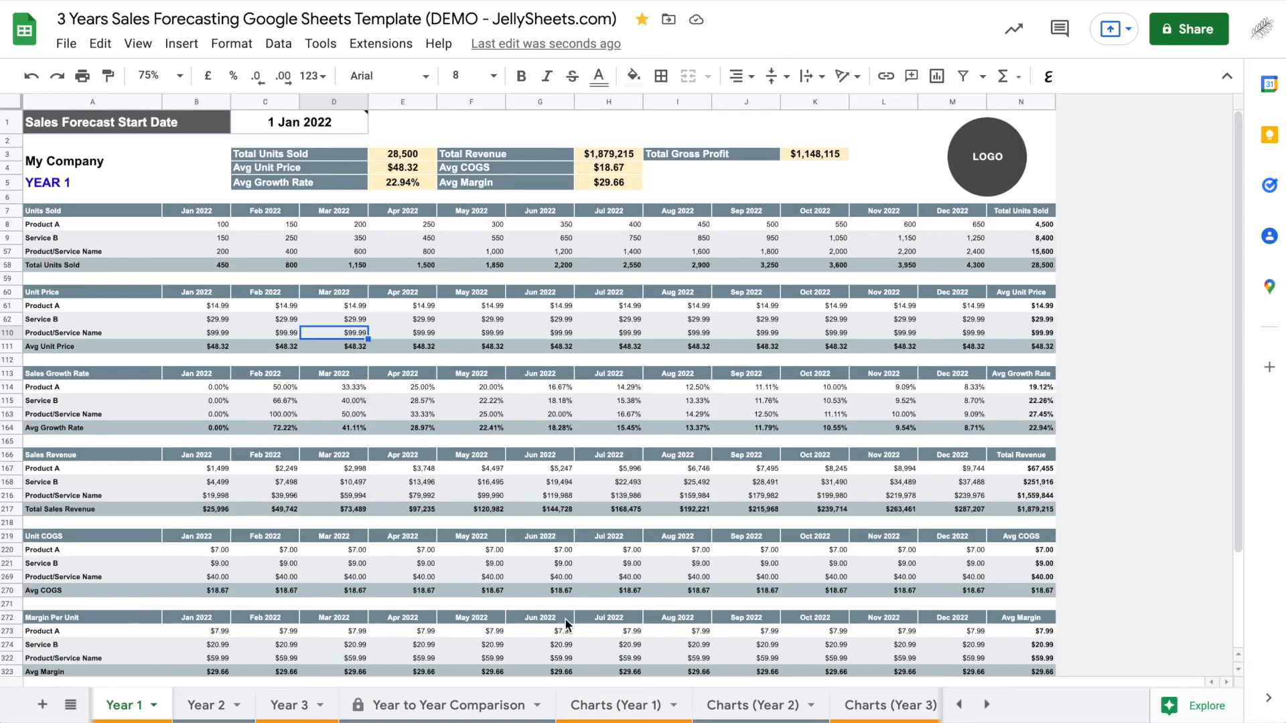
Open the Charts (Year 1) sheet and set its zoom to 50%.
click(625, 708)
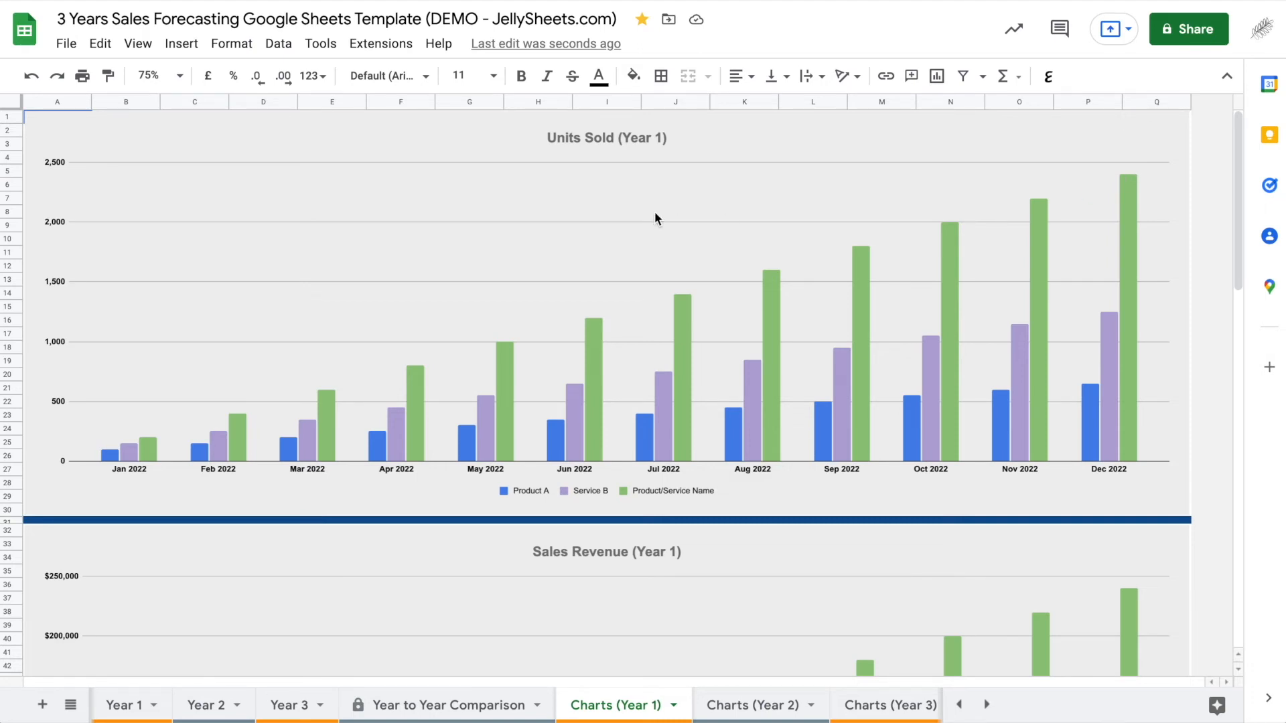
click(175, 76)
click(155, 108)
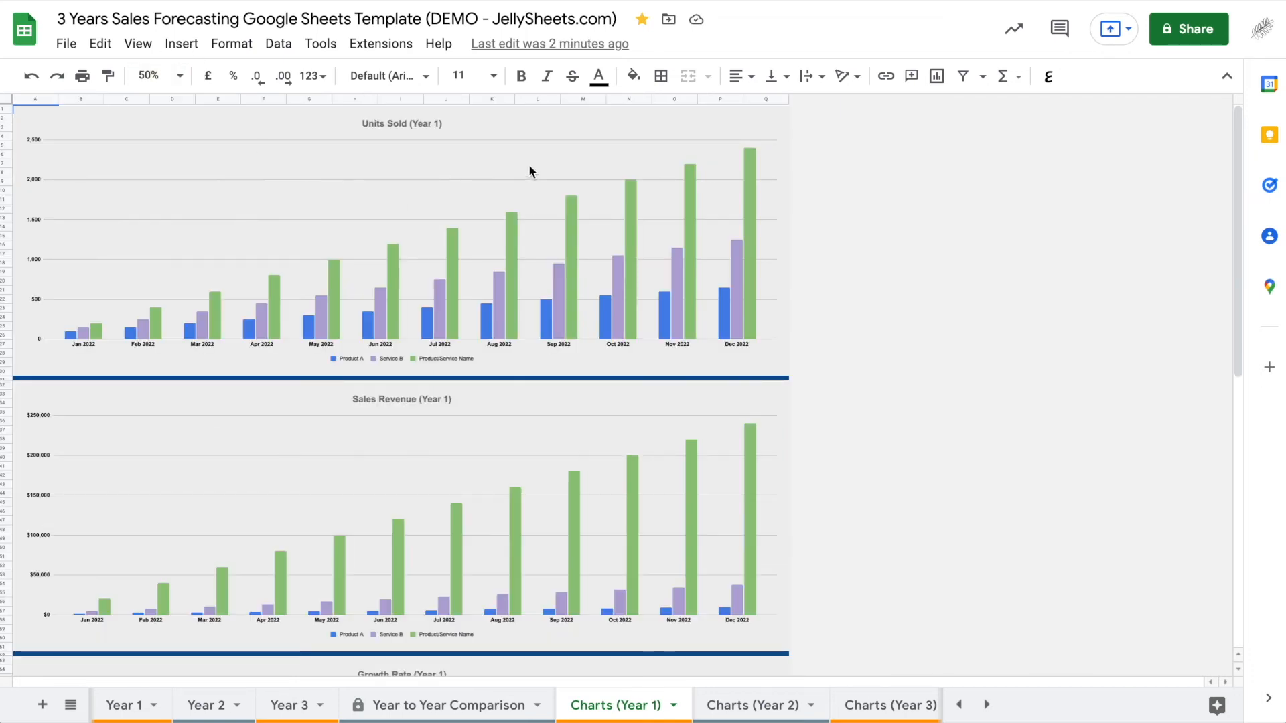
right_click(756, 98)
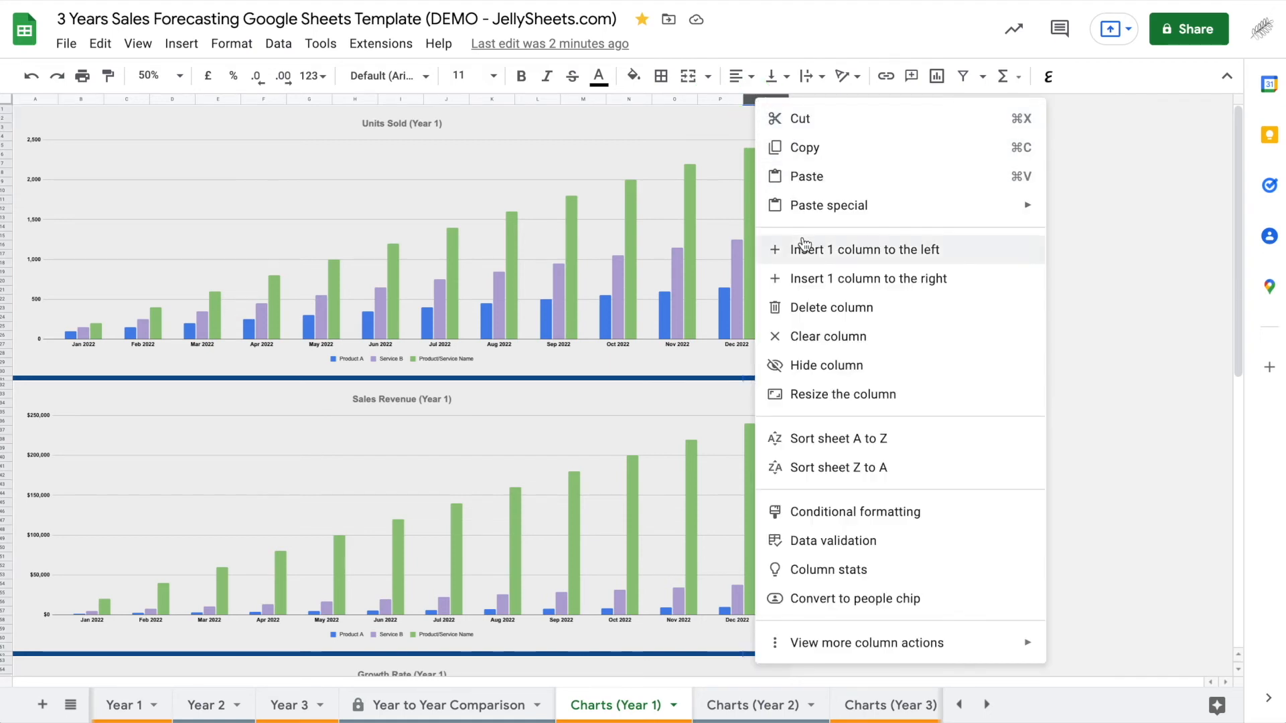
click(1144, 268)
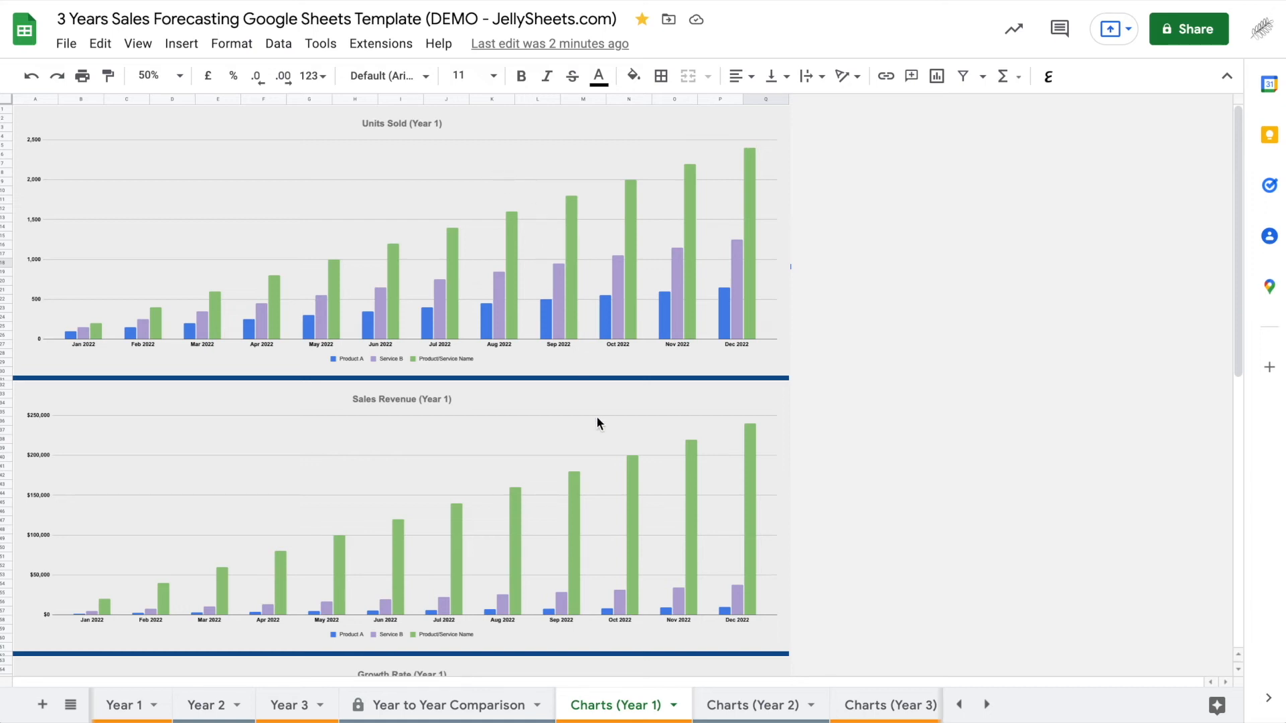
Inspect the Units Sold (Year 1) chart's setup and data range selection, and close the chart editor without changing anything.
scroll(596, 414, down, 1)
scroll(632, 433, up, 1)
click(459, 255)
click(459, 256)
double_click(458, 256)
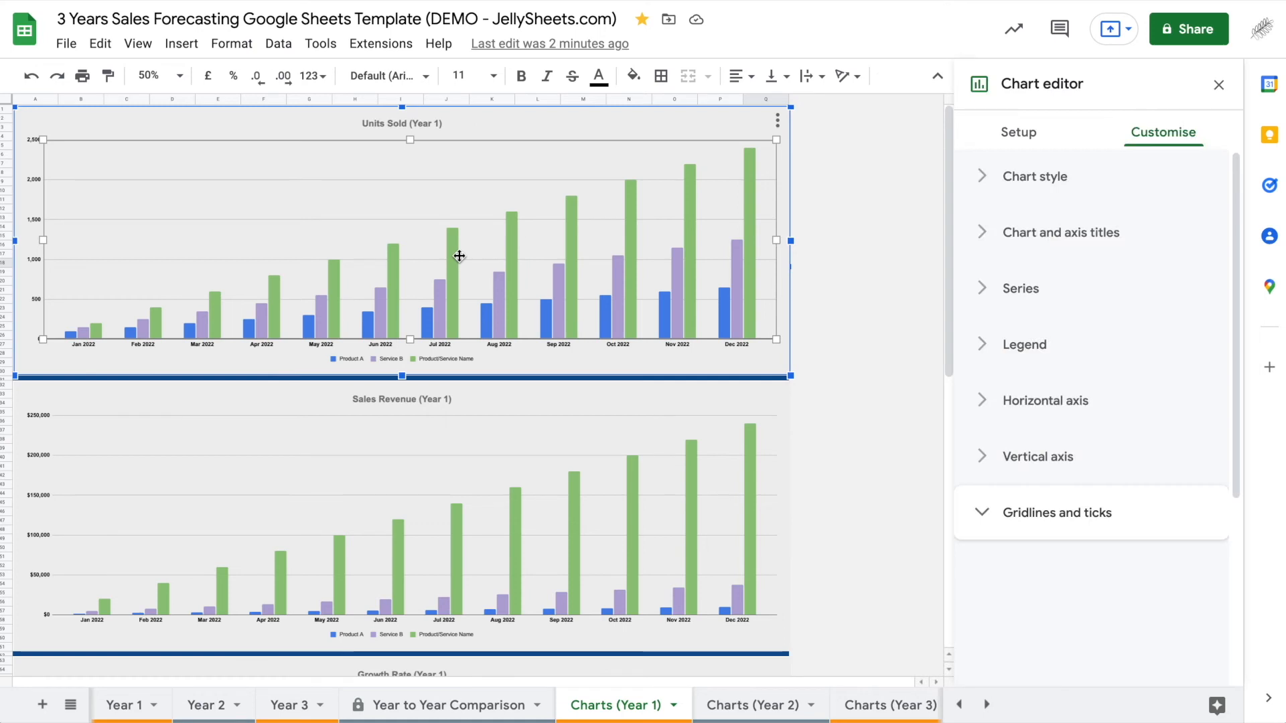
click(1017, 133)
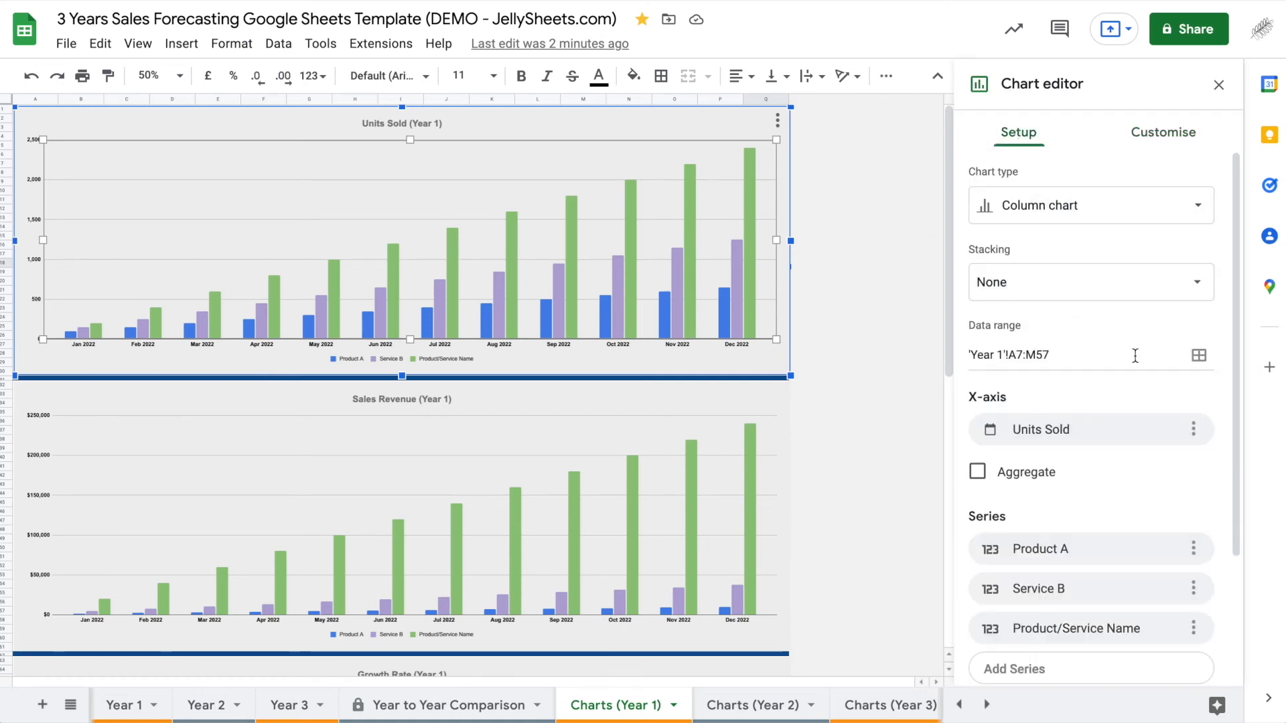
click(1198, 359)
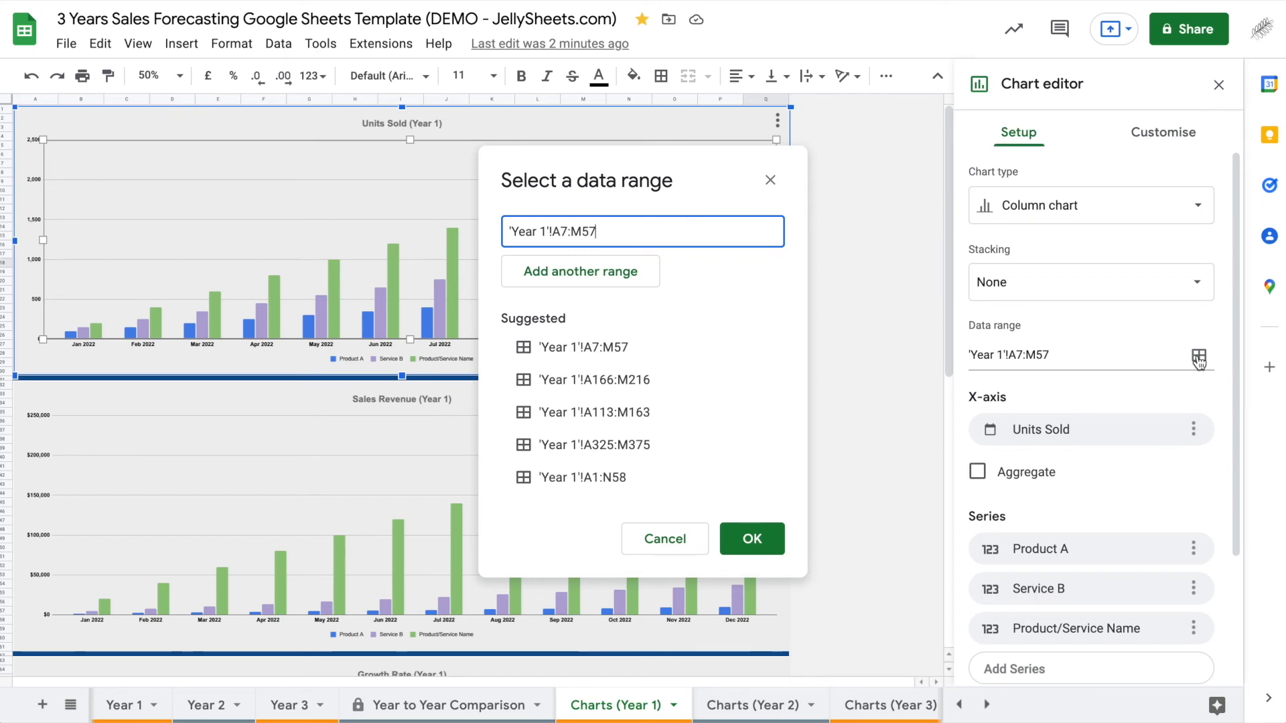
click(665, 539)
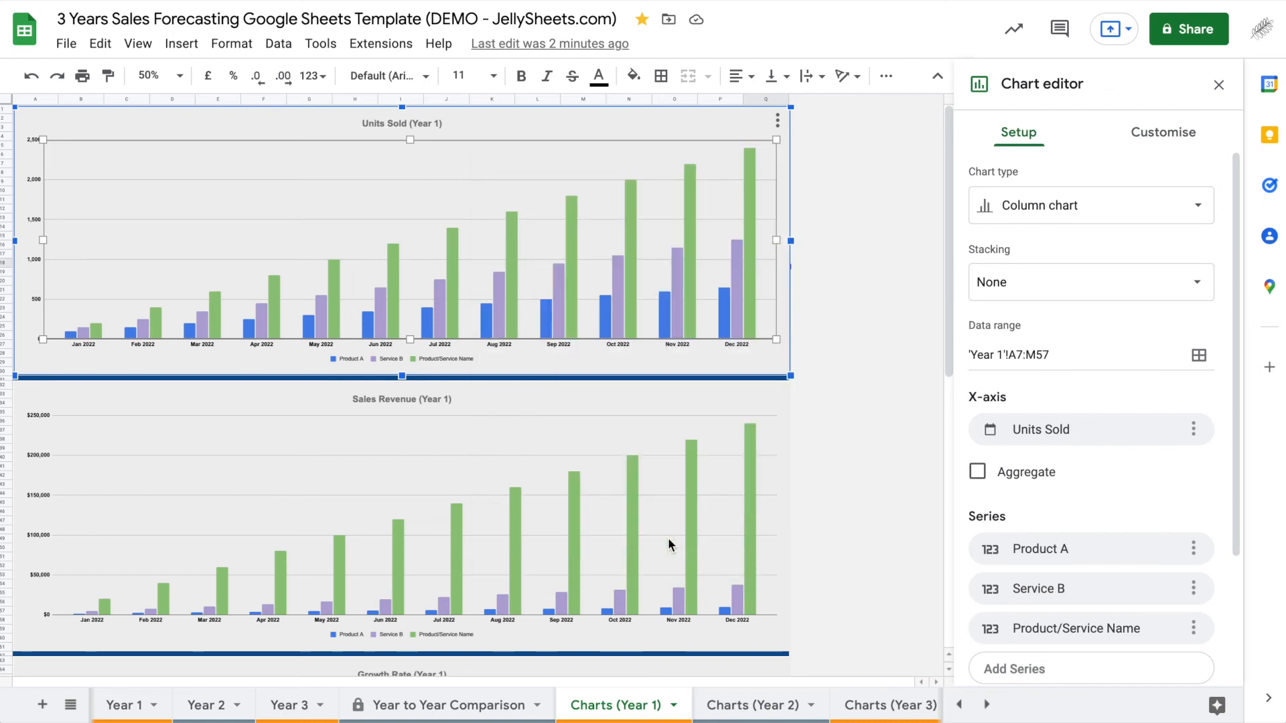
click(1219, 87)
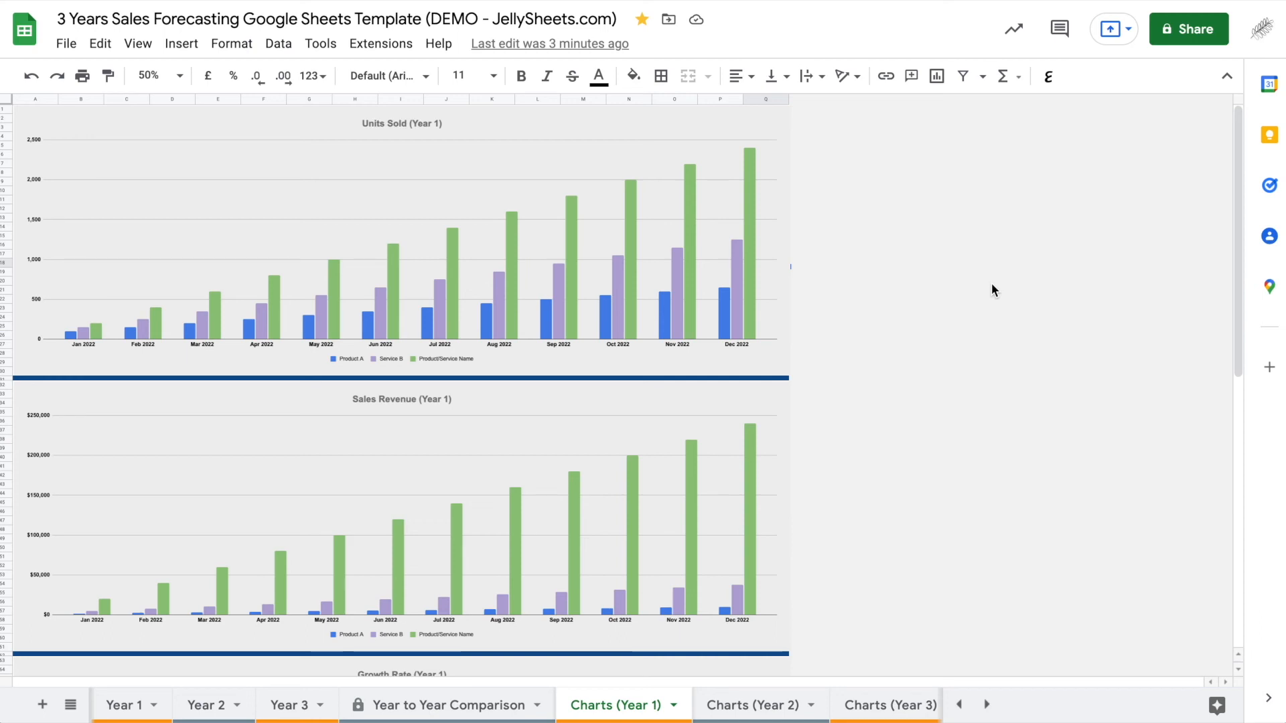
View the Charts (Year 2) sheet and the Charts (Year 3) sheet.
click(740, 714)
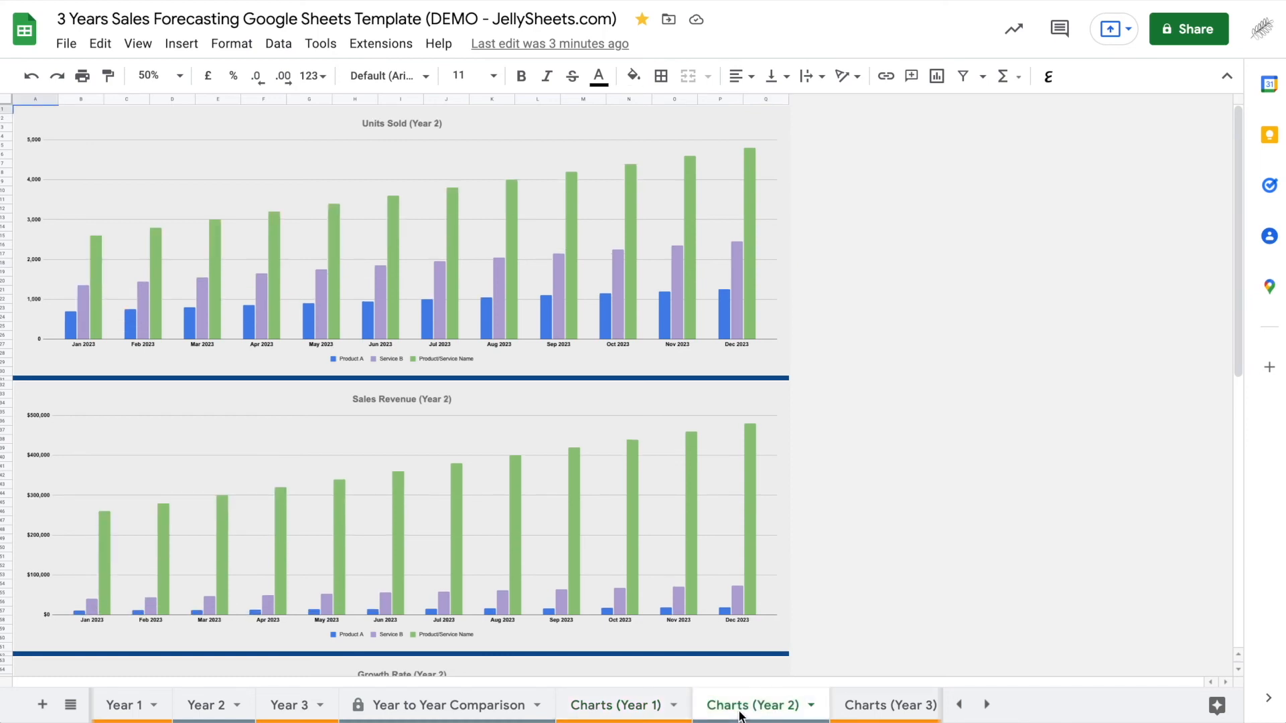
click(871, 715)
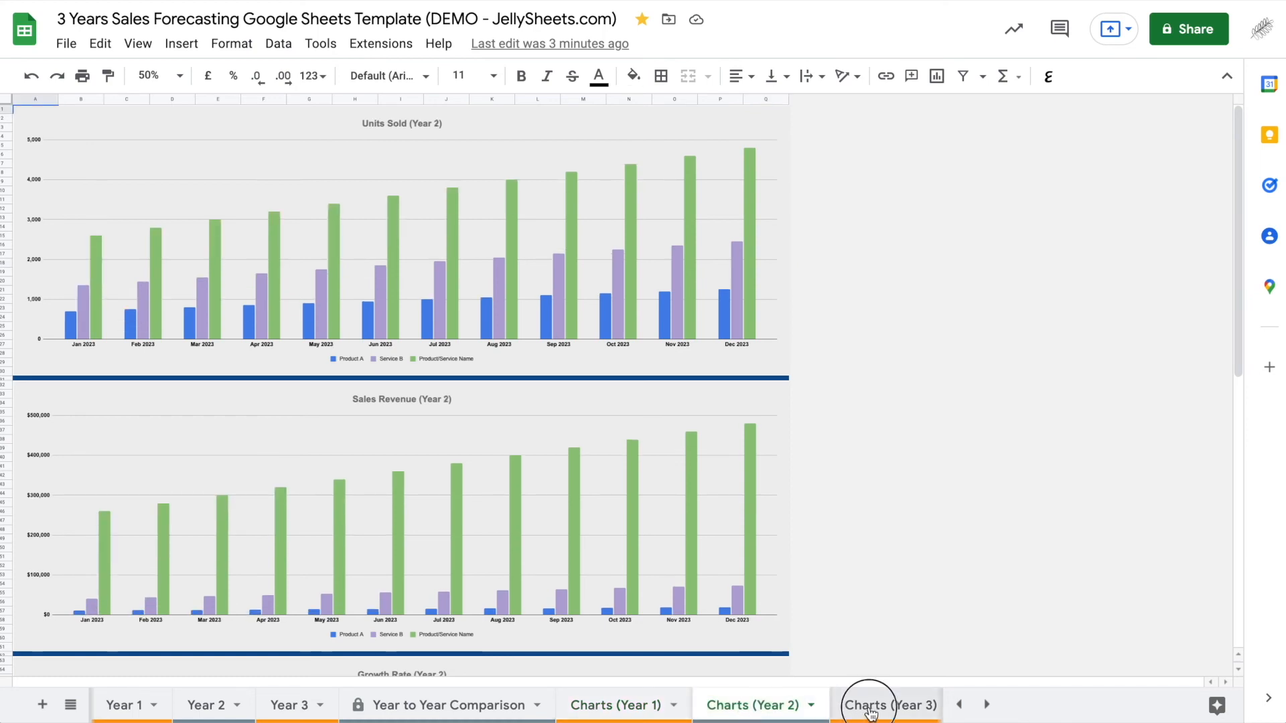
Show the Year 1 sheet at 125% zoom and view the Year to Year Comparison sheet.
click(959, 705)
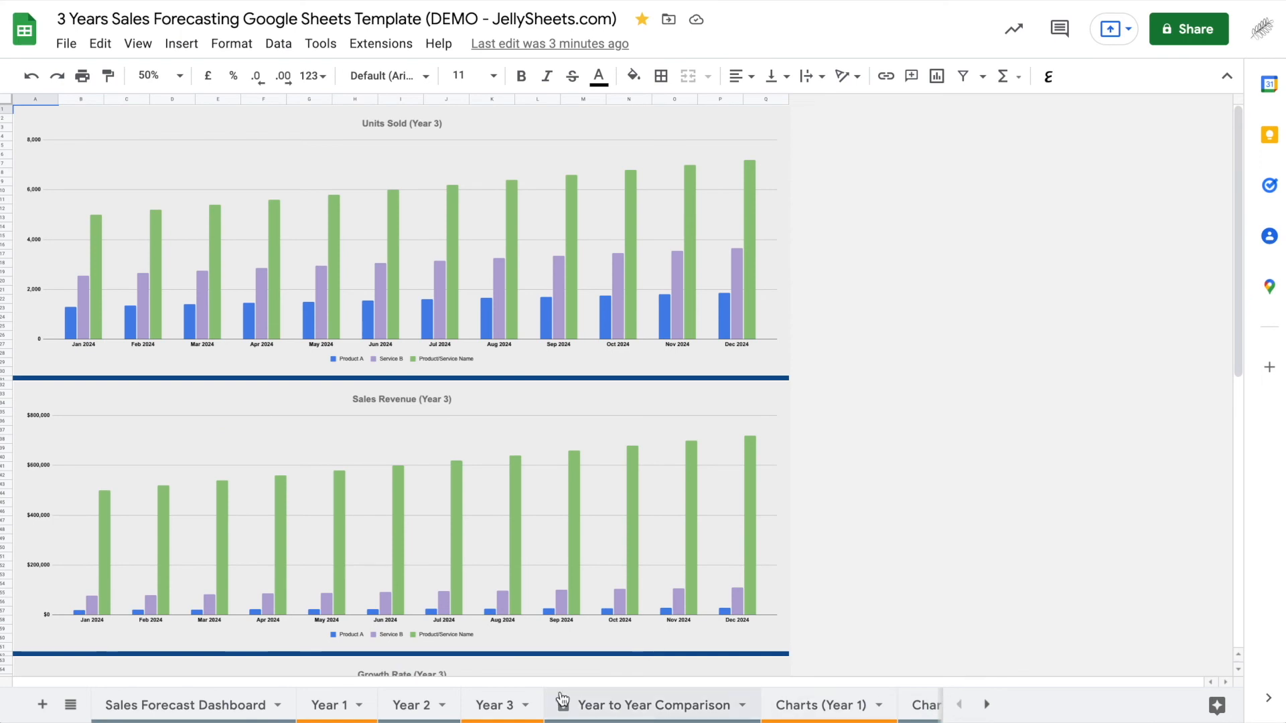
click(339, 706)
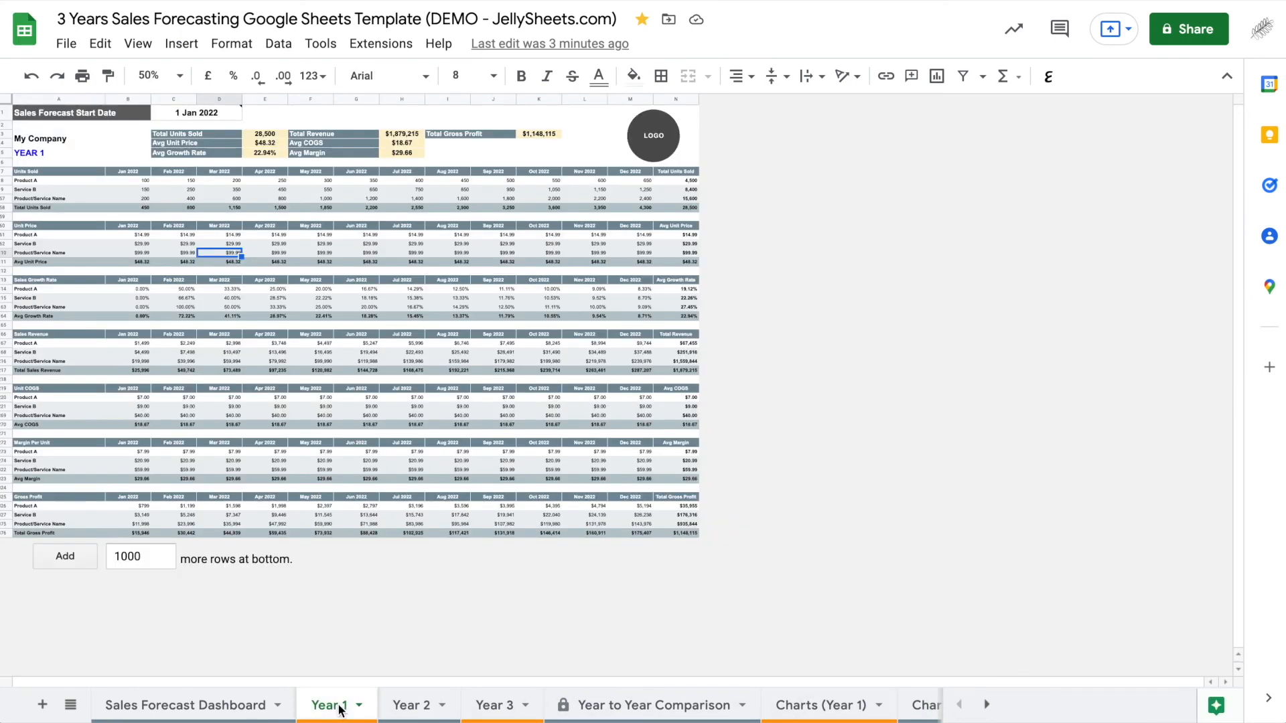
click(179, 75)
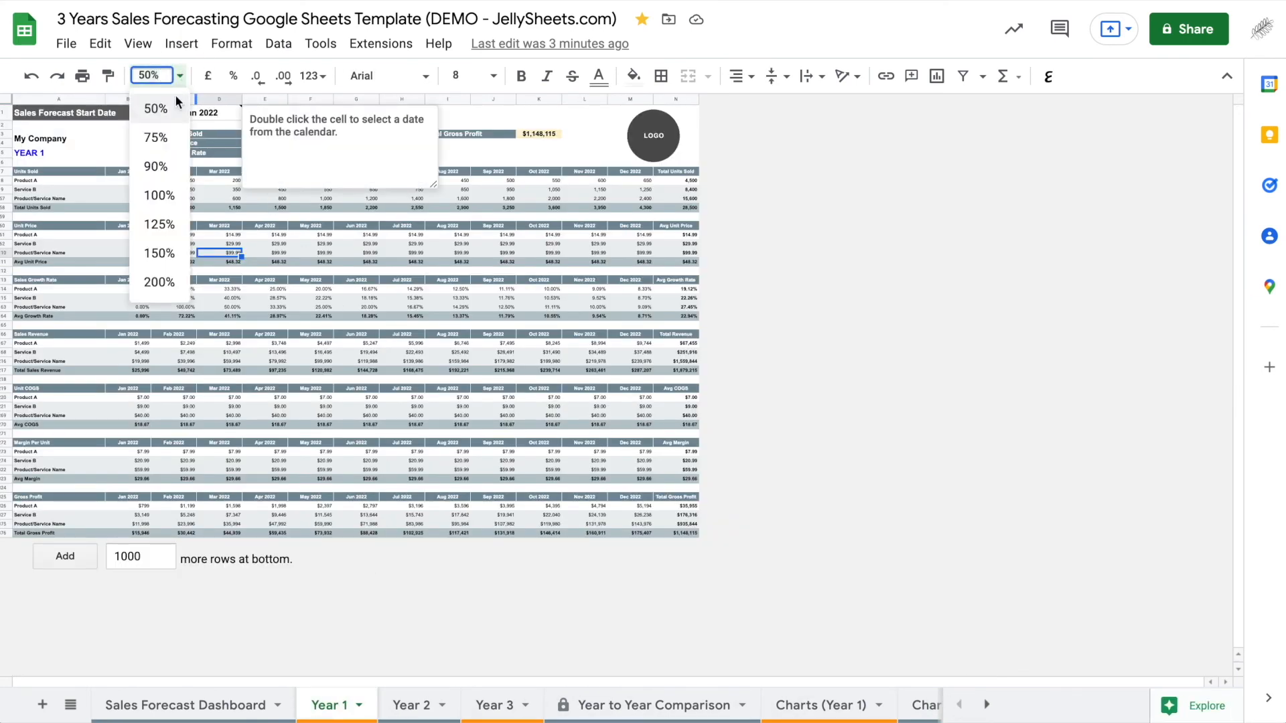
click(163, 231)
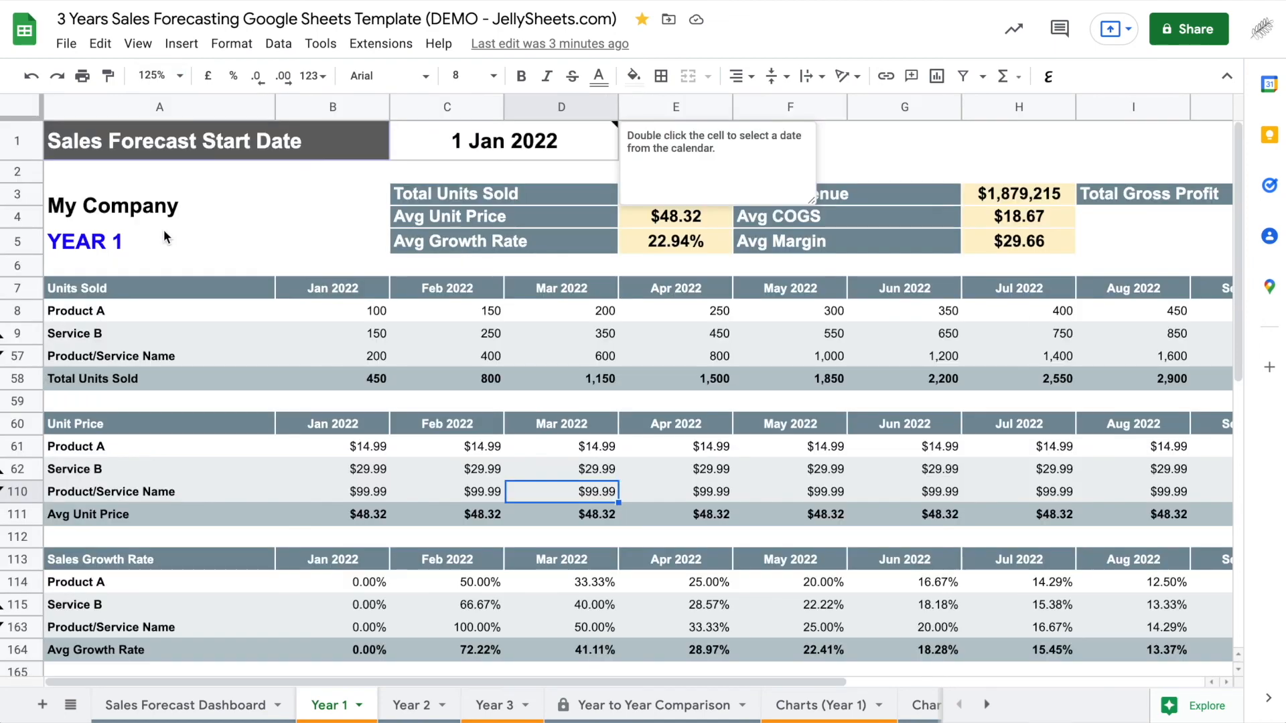
click(664, 717)
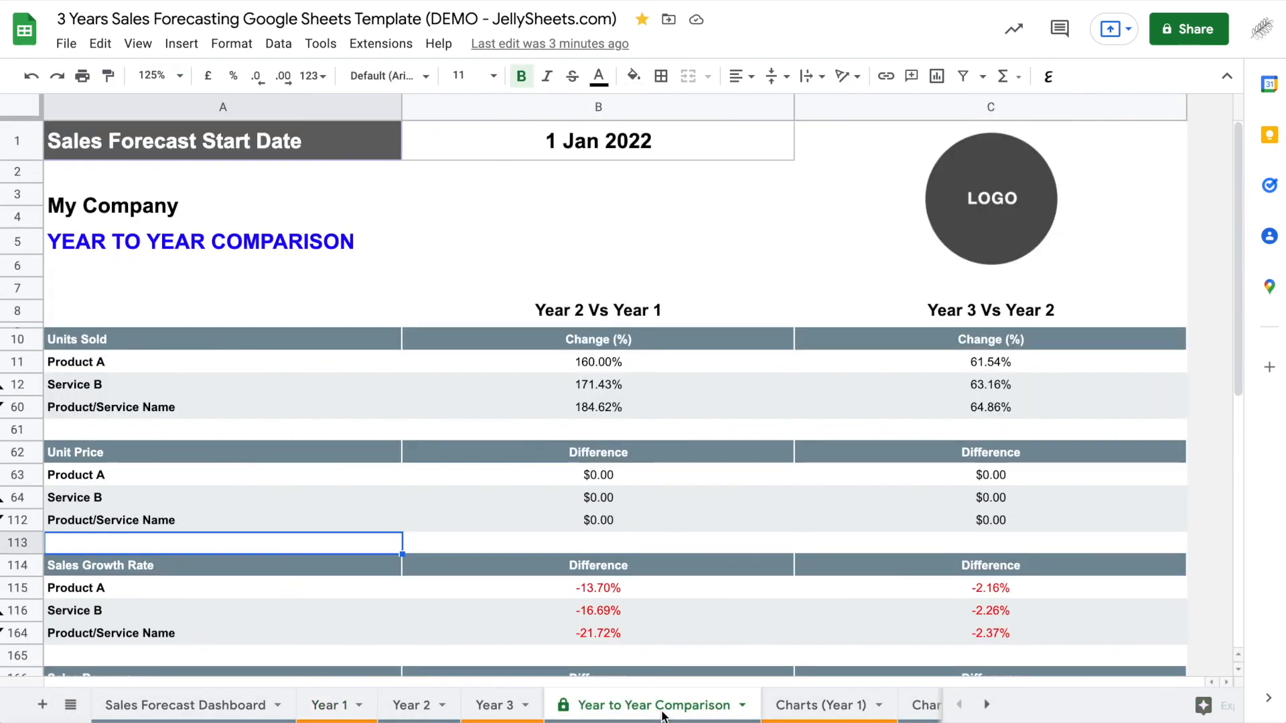
Open the Charts (Year 1) sheet at 75% zoom and look through its charts down to Gross Profit.
click(812, 716)
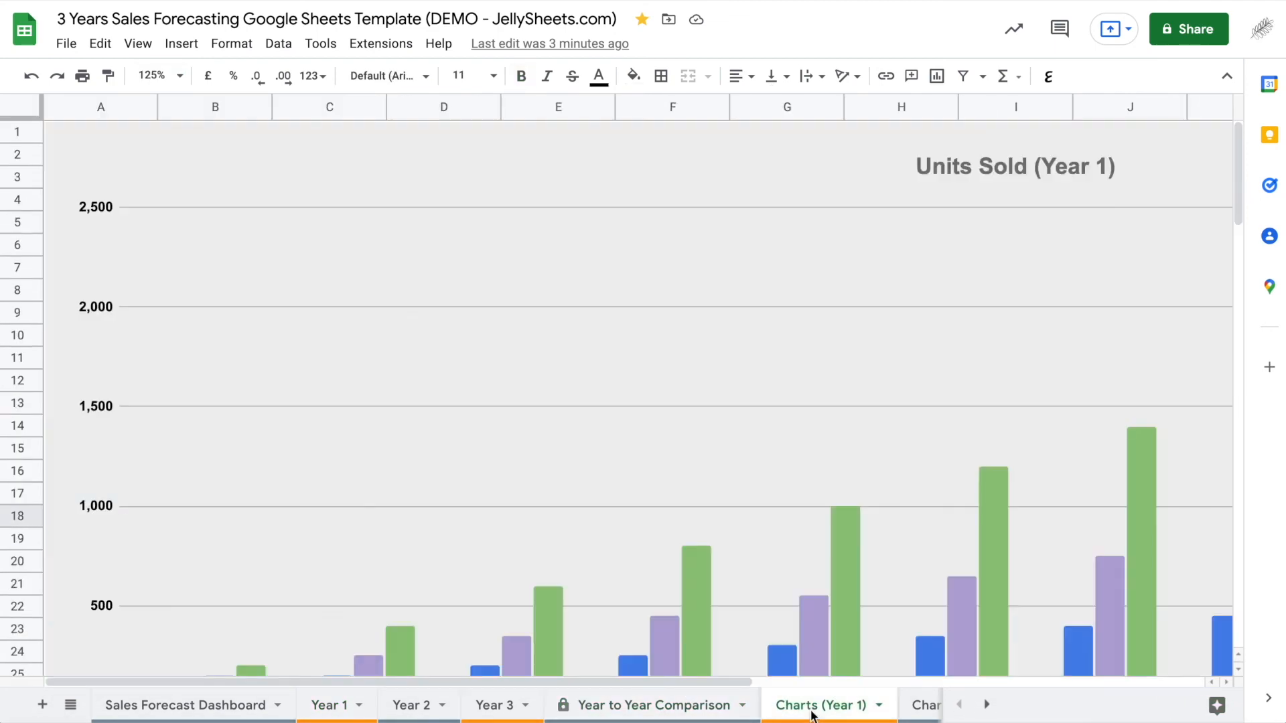
click(180, 75)
click(167, 144)
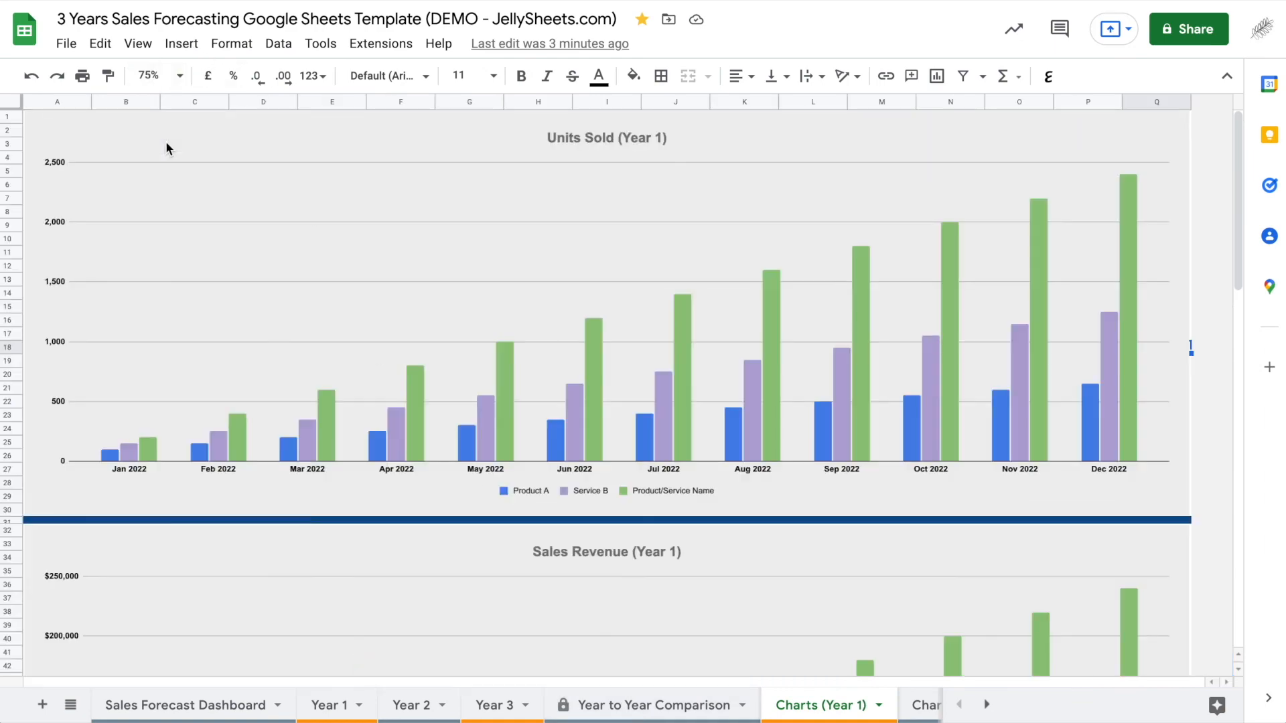
scroll(401, 409, down, 7)
scroll(401, 418, down, 10)
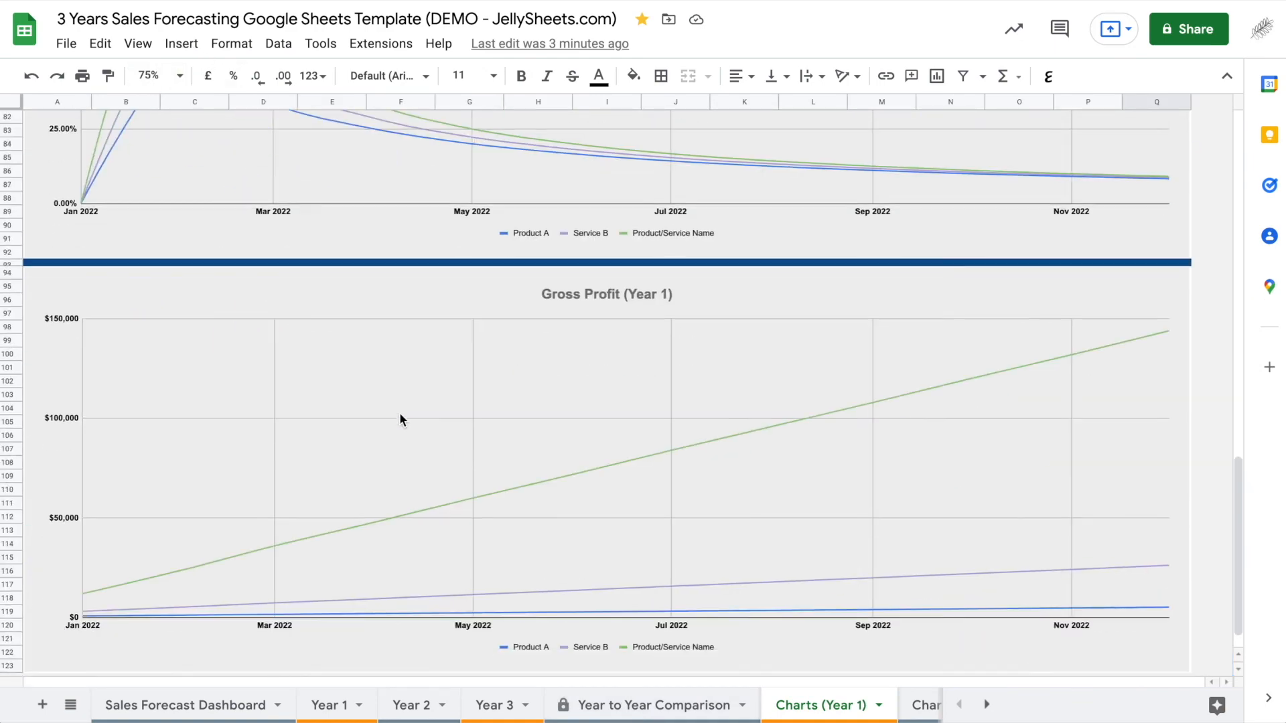
Open the Sales Forecast Dashboard sheet and set its zoom to 60%.
click(203, 706)
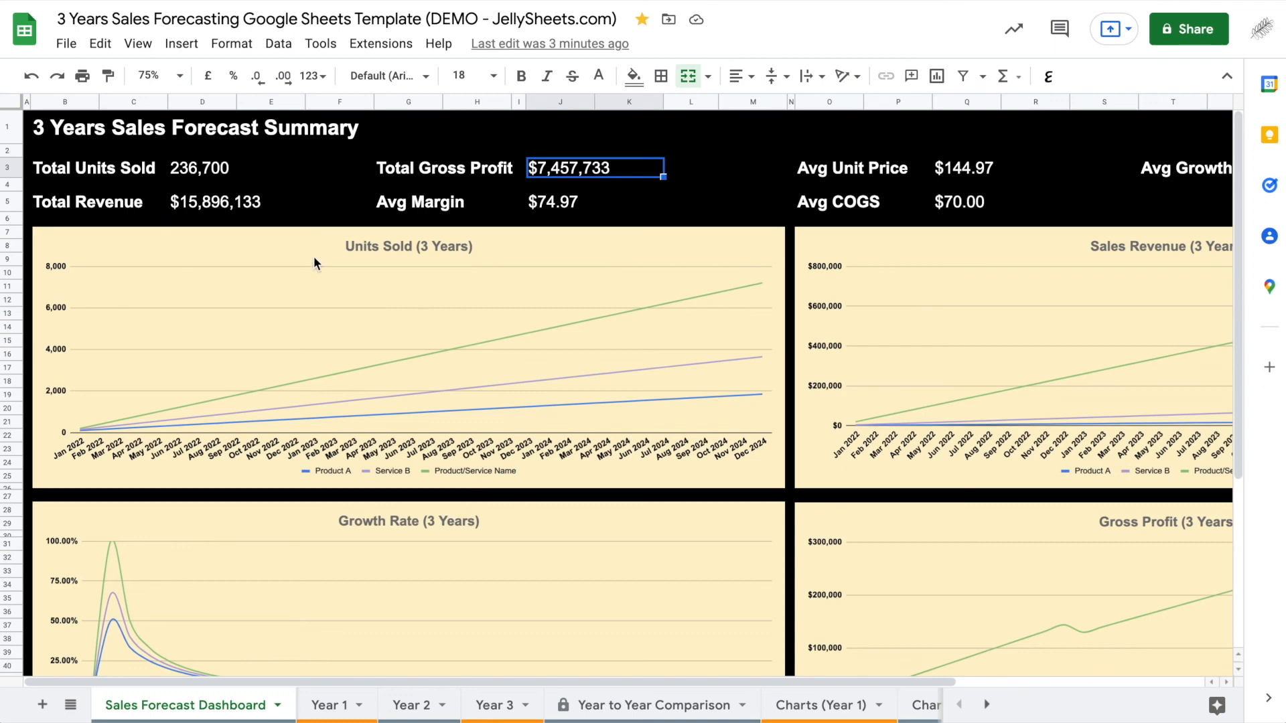
click(161, 70)
triple_click(160, 74)
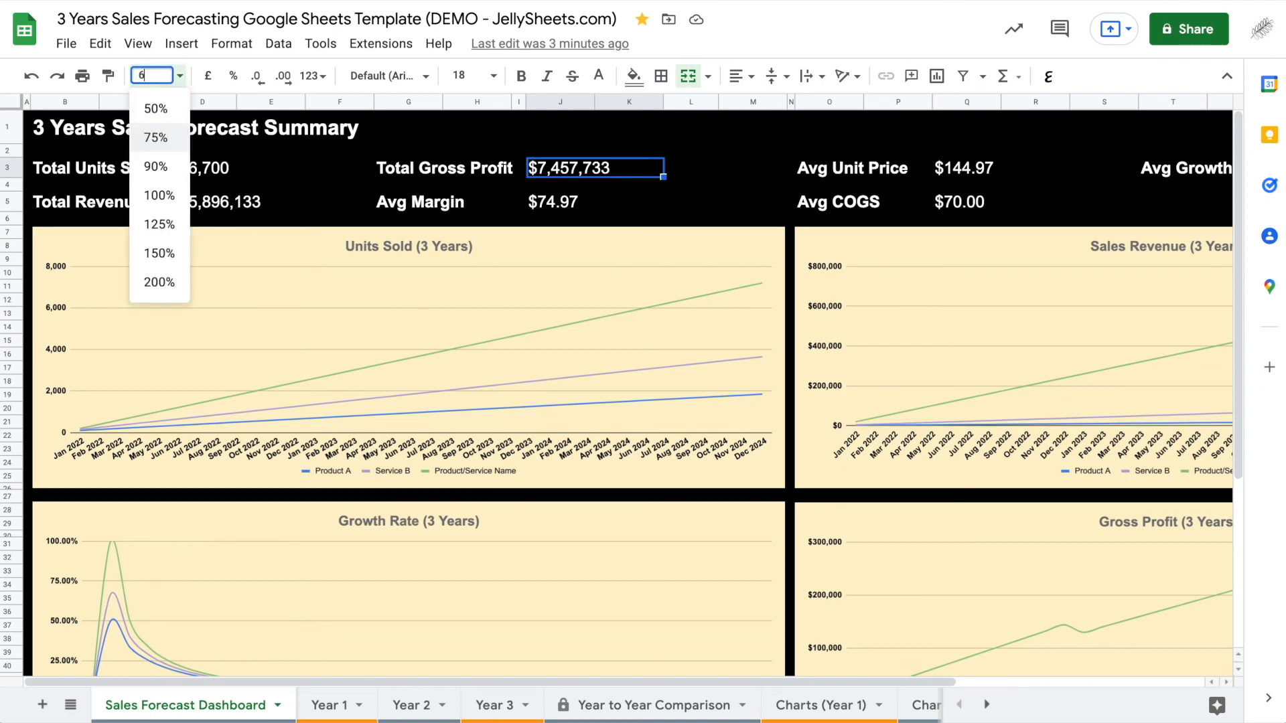
text(60)
key(Return)
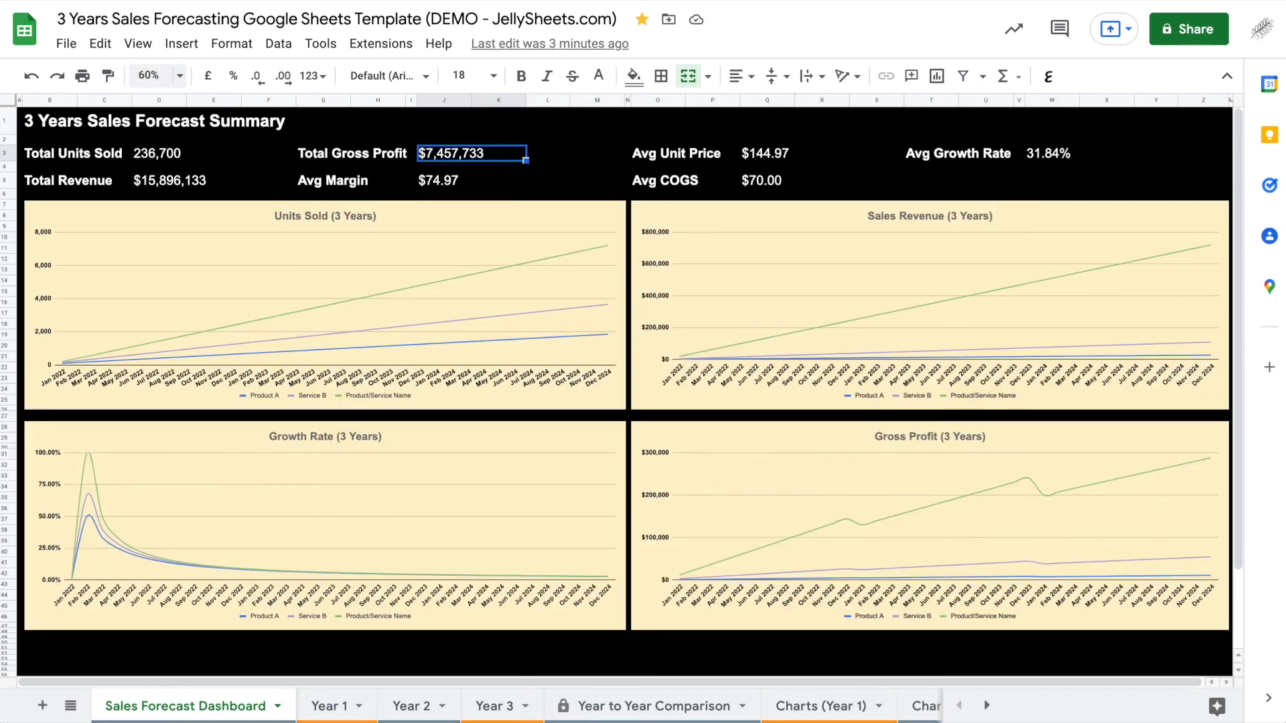